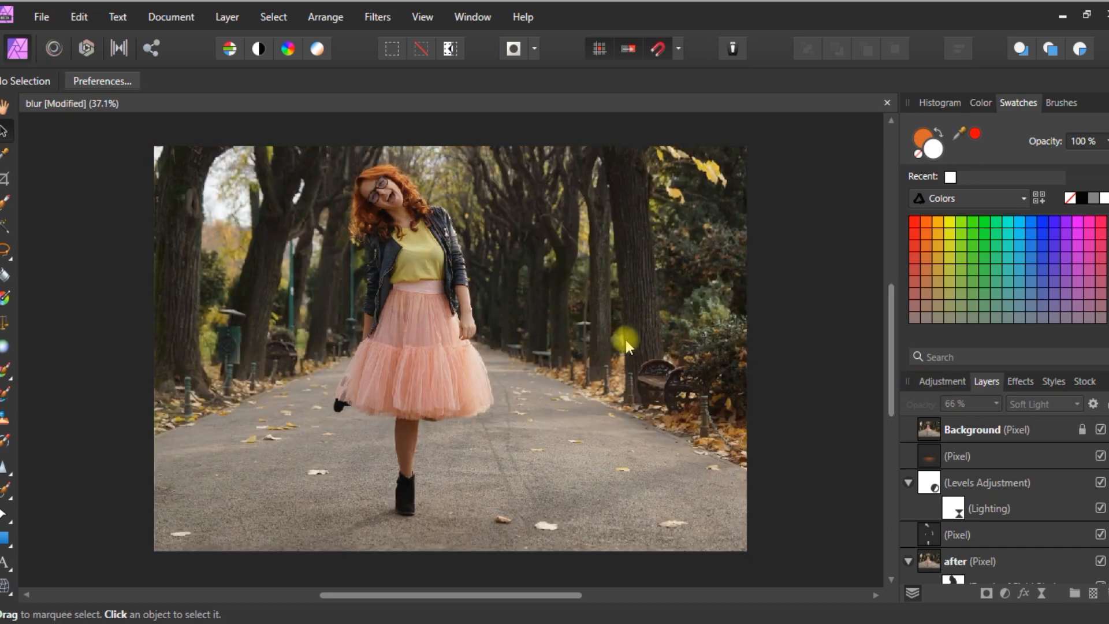
Step: Hide the topmost Background layer in the blur document to view the edited version
left_click(1100, 430)
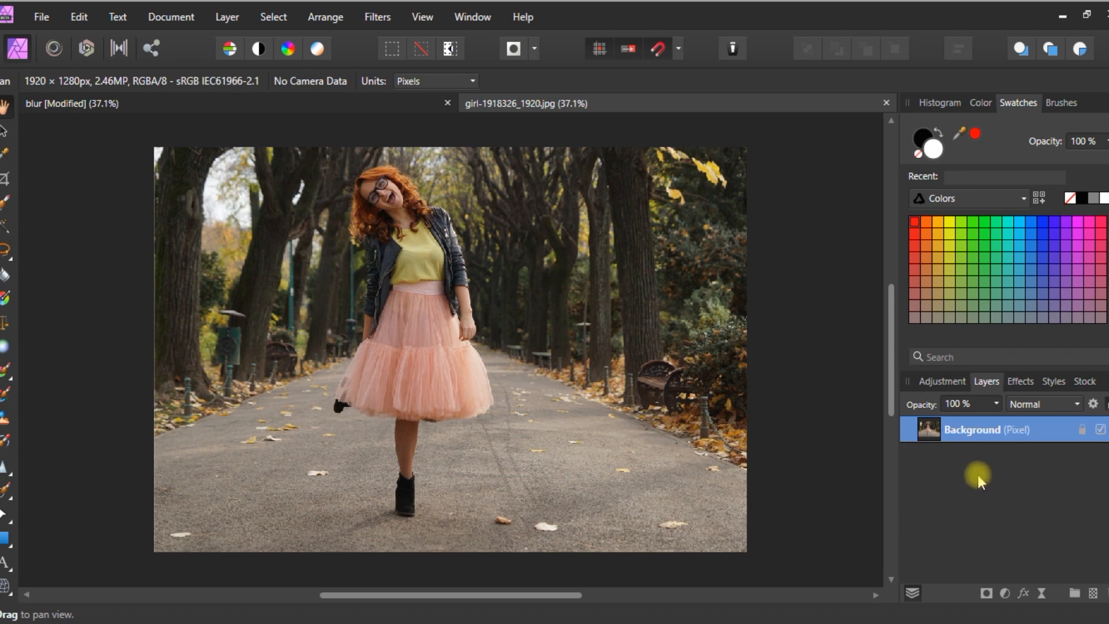
Step: Duplicate the Background layer as "after" and hide the original Background layer
key("ctrl+j")
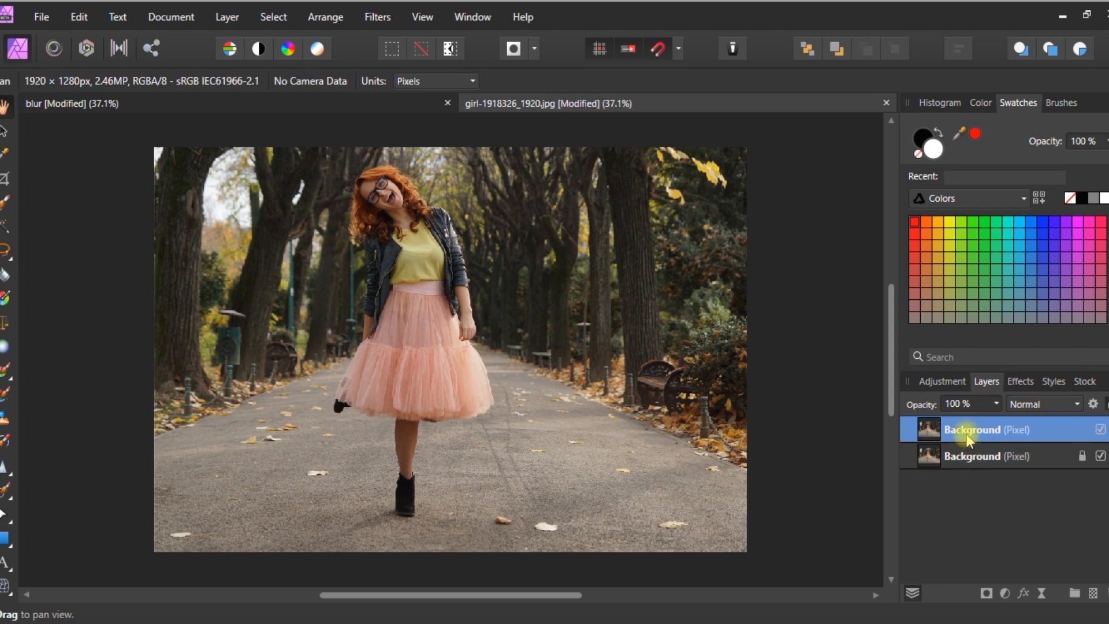
double_click(968, 435)
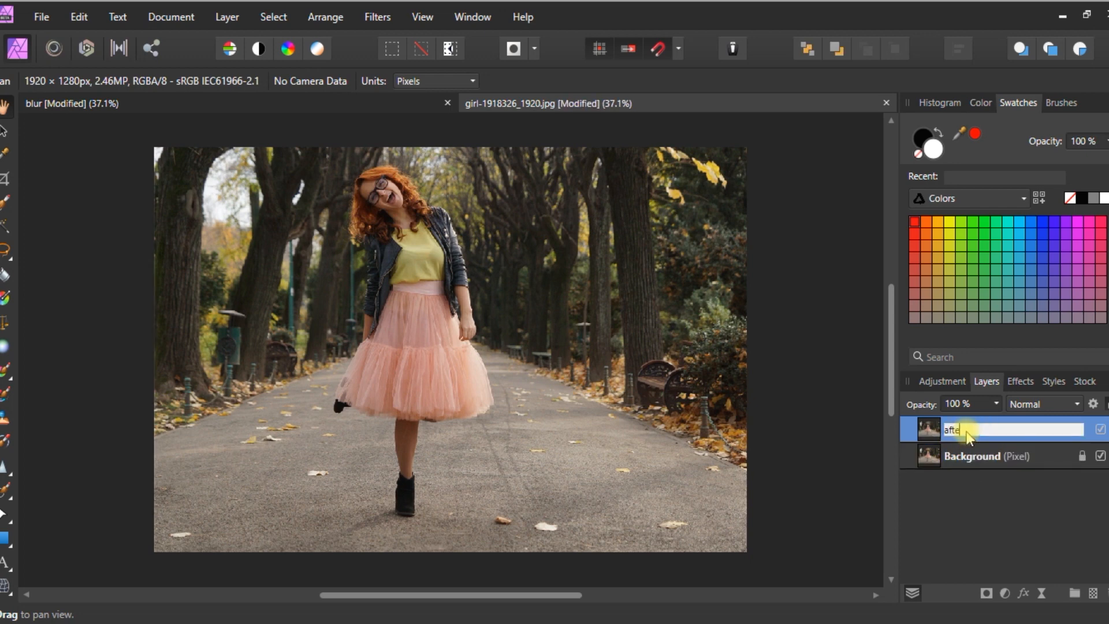
key("Return")
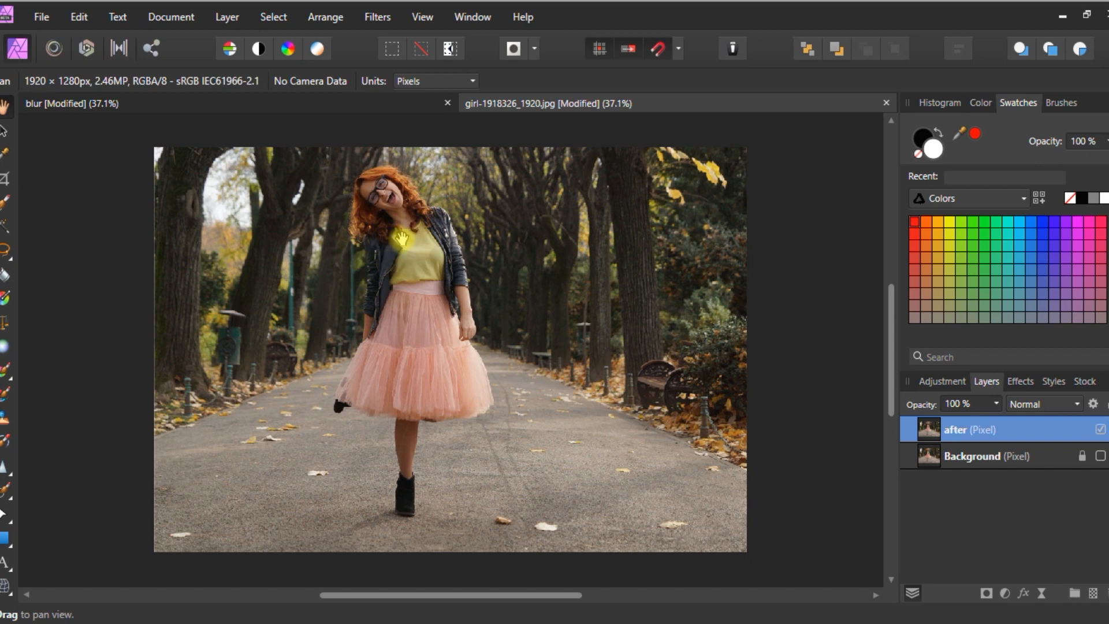
Step: Roughly select the woman's face, top and skirt using the Selection Brush at a 56.2 px width
key("w")
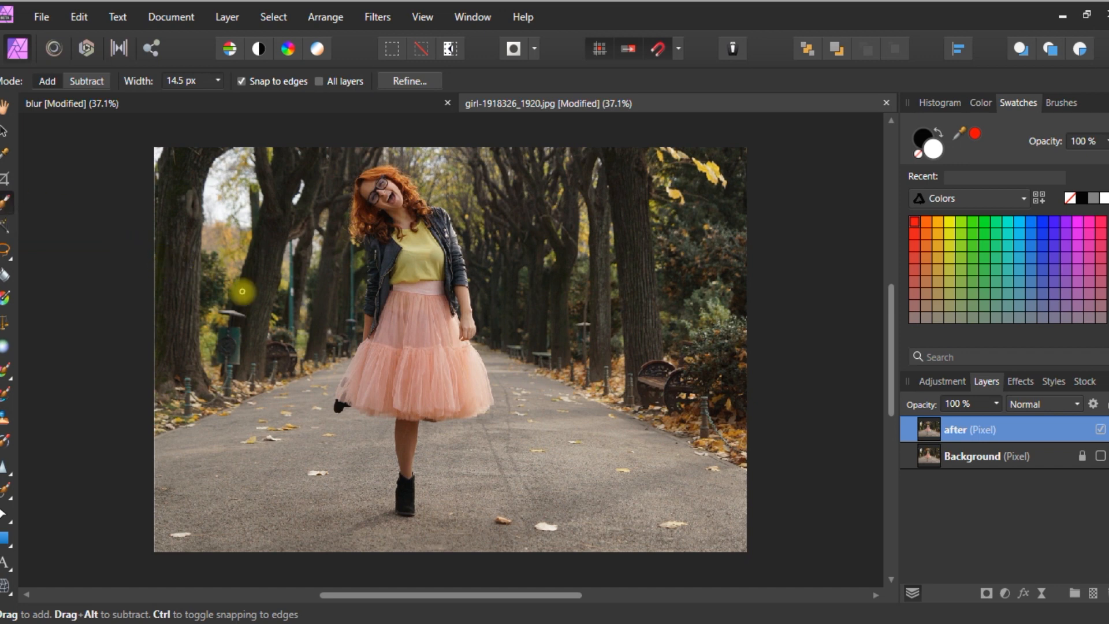
key("bracketright")
key("bracketright")
key("bracketright")
key("bracketright")
key("bracketright")
key("bracketright")
key("bracketright")
key("bracketright")
key("bracketright")
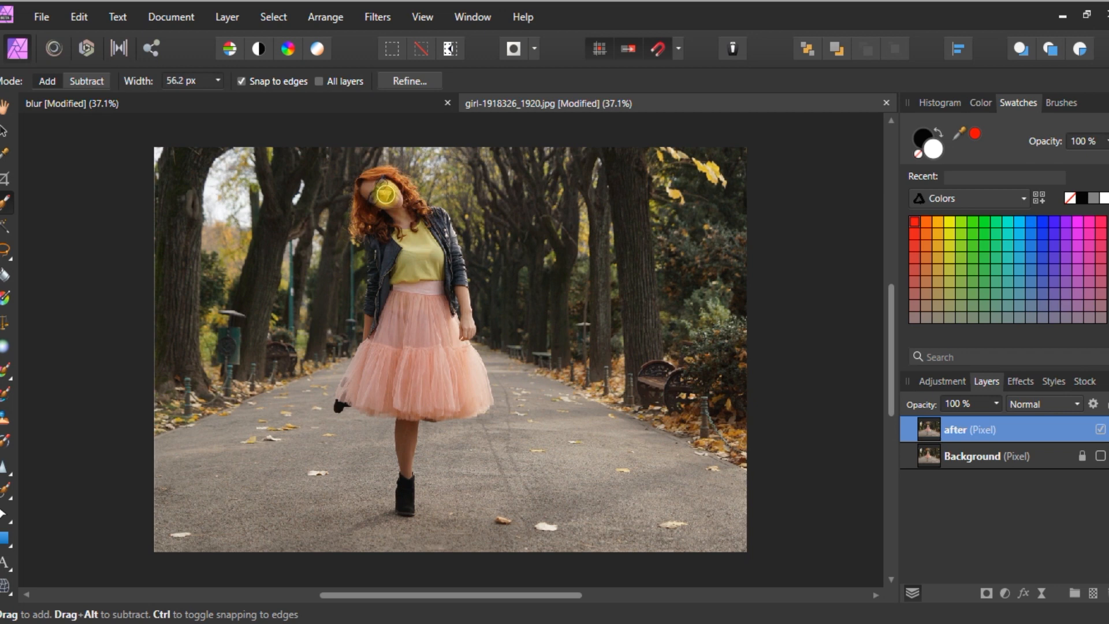
left_click_drag(393, 219, 405, 282)
mouse_move(414, 331)
left_mouse_down()
mouse_move(412, 376)
mouse_move(359, 343)
mouse_move(312, 336)
mouse_move(251, 350)
mouse_move(248, 475)
mouse_move(258, 504)
mouse_move(277, 515)
mouse_move(237, 510)
mouse_move(206, 425)
mouse_move(191, 418)
mouse_move(191, 477)
mouse_move(274, 504)
mouse_move(298, 527)
mouse_move(432, 545)
mouse_move(480, 536)
mouse_move(552, 373)
mouse_move(526, 518)
mouse_move(565, 433)
mouse_move(618, 378)
mouse_move(538, 514)
mouse_move(569, 498)
mouse_move(644, 409)
mouse_move(593, 503)
mouse_move(613, 524)
mouse_move(686, 432)
mouse_move(658, 495)
mouse_move(493, 428)
mouse_move(474, 442)
mouse_move(530, 398)
left_mouse_up()
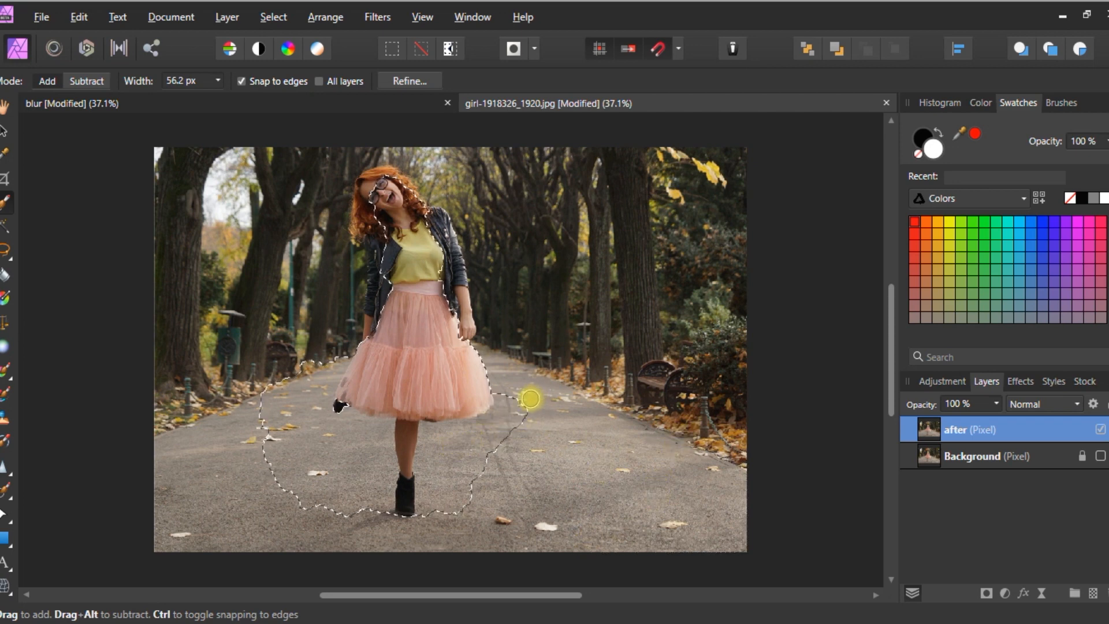
Step: Subtract the pavement around the skirt and leg from the selection, and add the standing leg's black boot
mouse_move(444, 442)
left_mouse_down()
mouse_move(439, 508)
mouse_move(417, 536)
mouse_move(397, 535)
mouse_move(279, 383)
mouse_move(274, 400)
mouse_move(291, 462)
mouse_move(327, 495)
mouse_move(368, 493)
mouse_move(377, 445)
mouse_move(356, 429)
left_mouse_up()
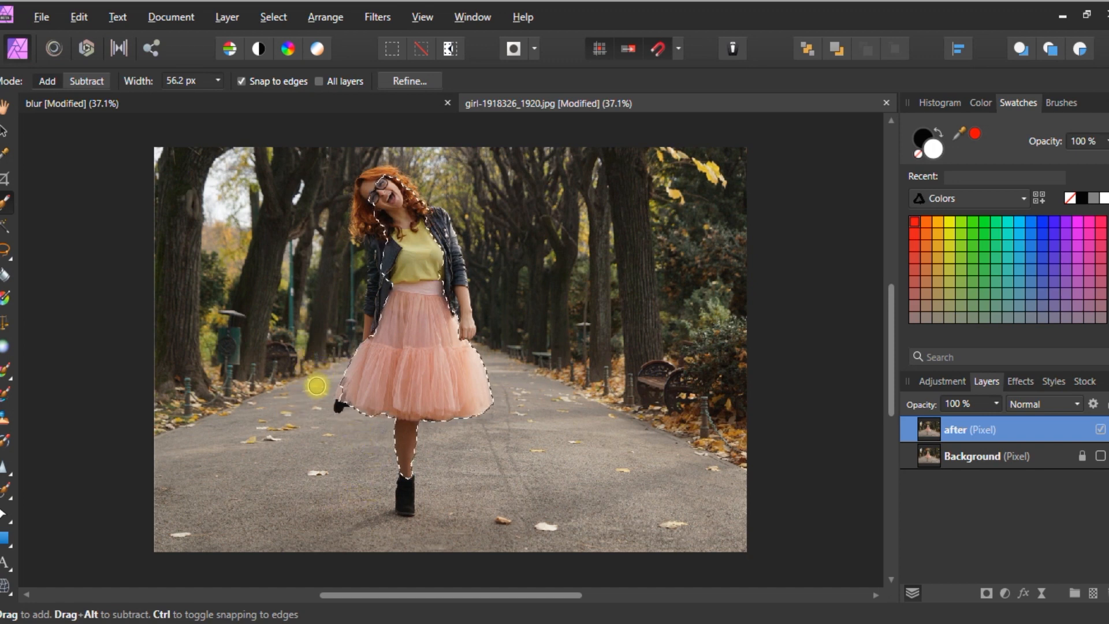
scroll(421, 415, "up", 5)
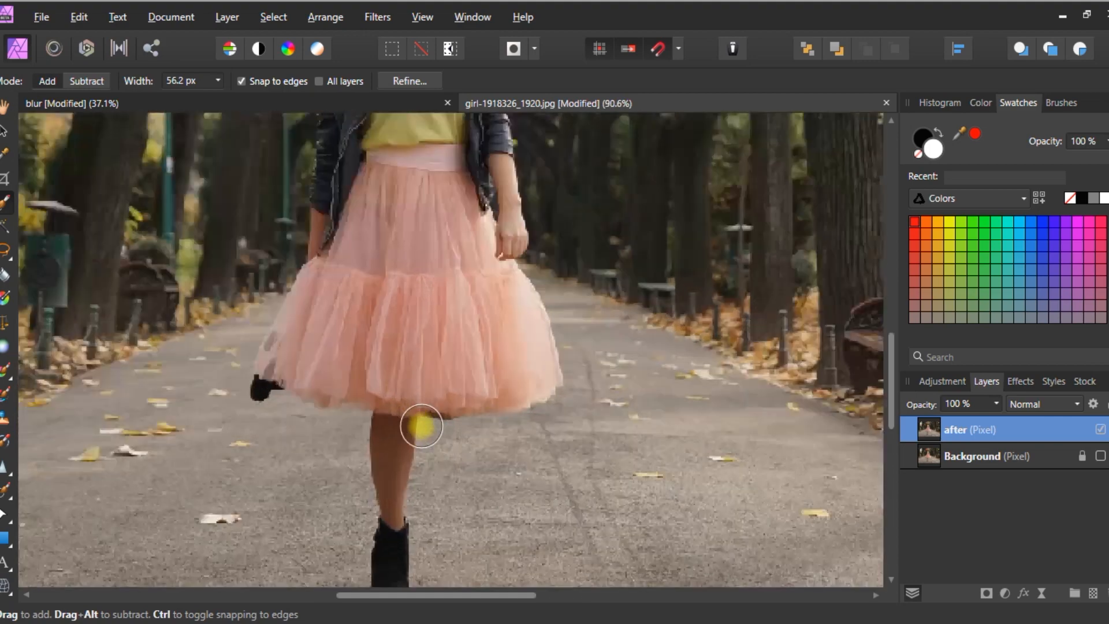
left_click_drag(419, 426, 407, 313)
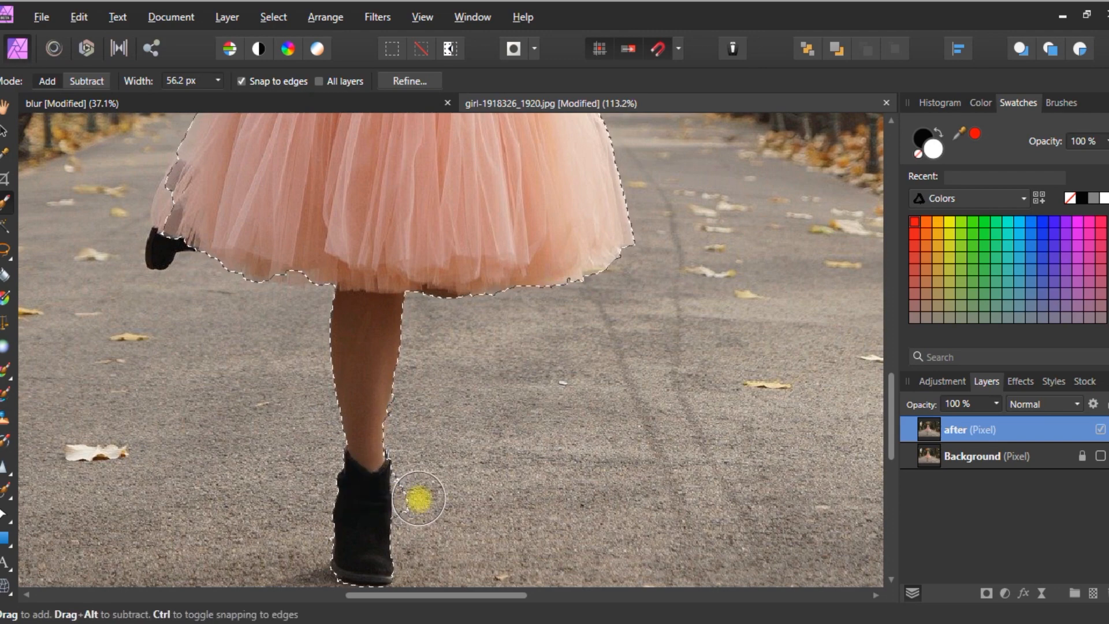
Step: Subtract the stray pavement beside the standing boot from the selection, reducing the brush width to 34.5 px
key("alt")
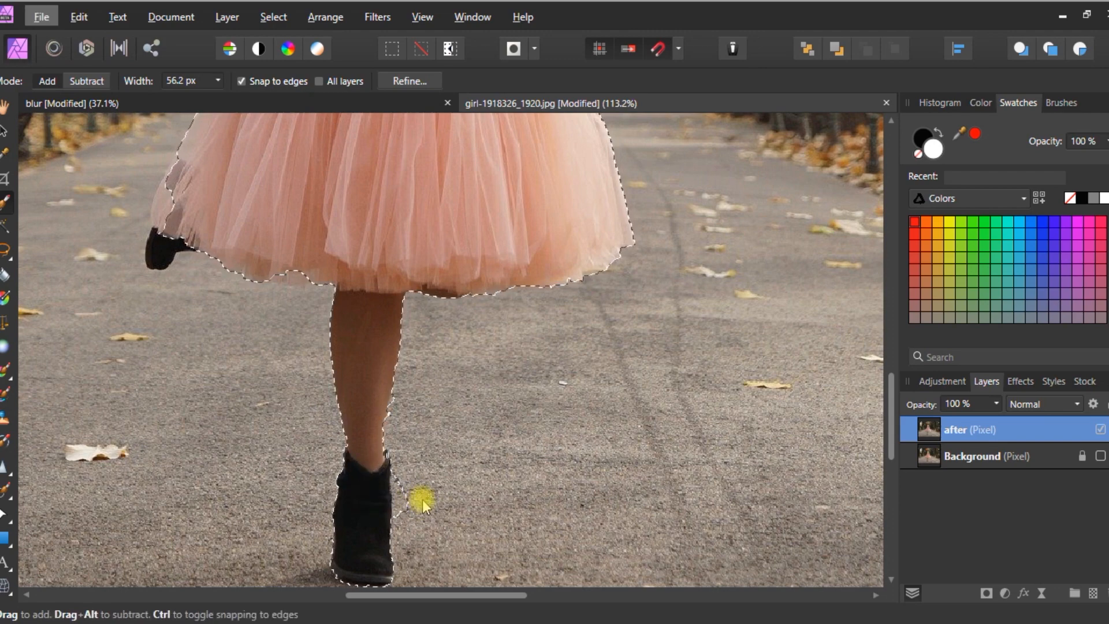
left_click_drag(422, 487, 423, 488)
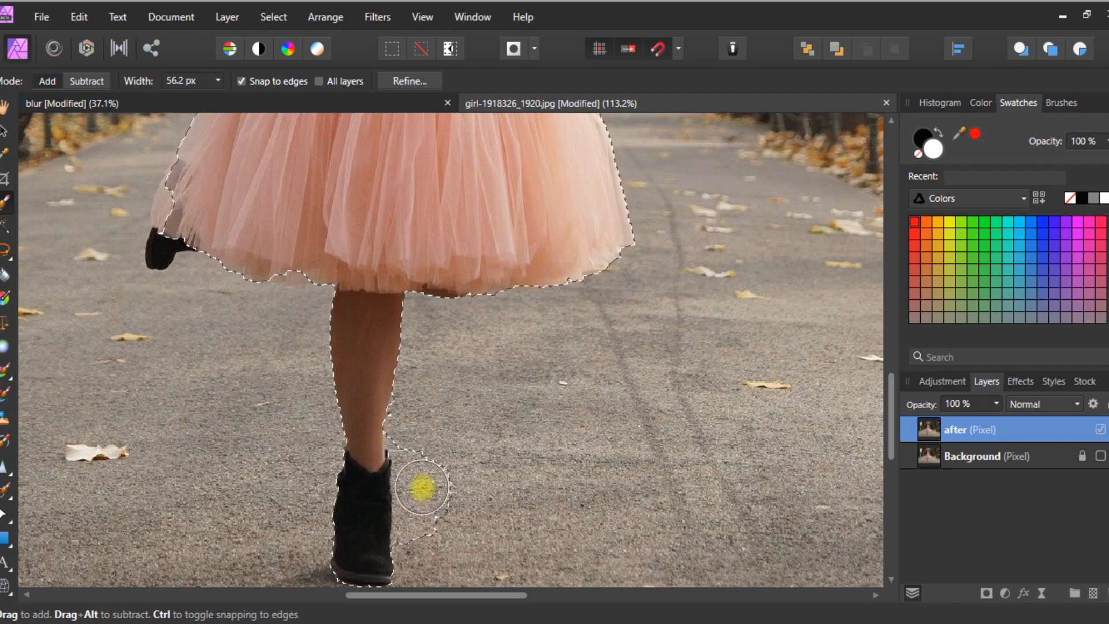
key("bracketleft")
key("bracketleft")
key("bracketleft")
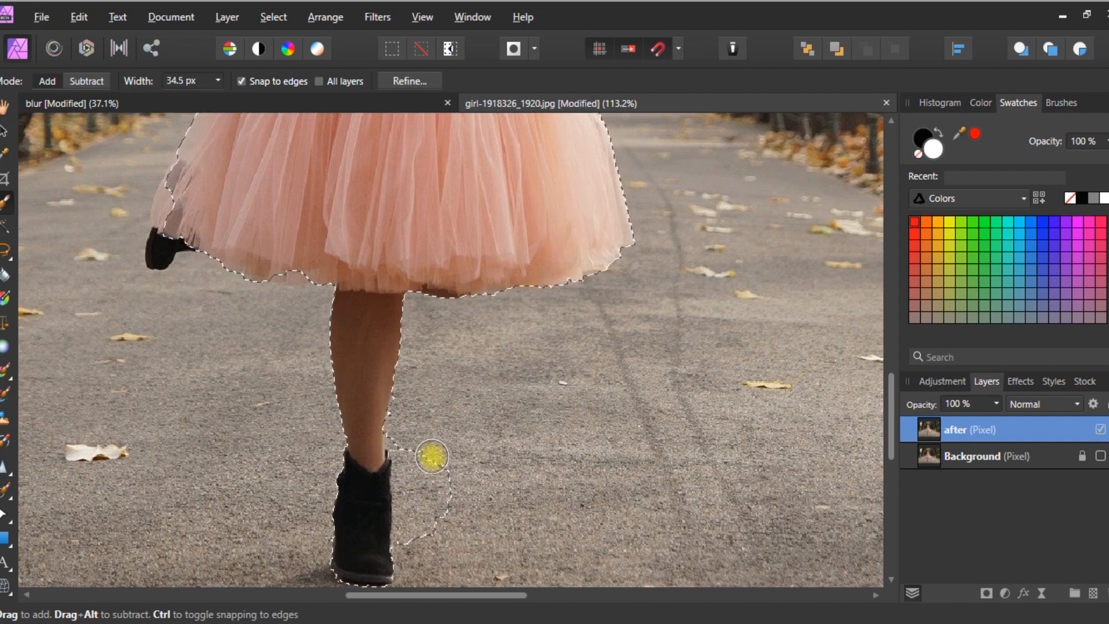
mouse_move(432, 457)
left_mouse_down()
mouse_move(423, 443)
mouse_move(434, 518)
mouse_move(414, 468)
mouse_move(418, 500)
mouse_move(413, 481)
left_mouse_up()
Step: Add the missing left edge of the tulle skirt to the selection with a 21.2 px brush
scroll(223, 347, "up", 3)
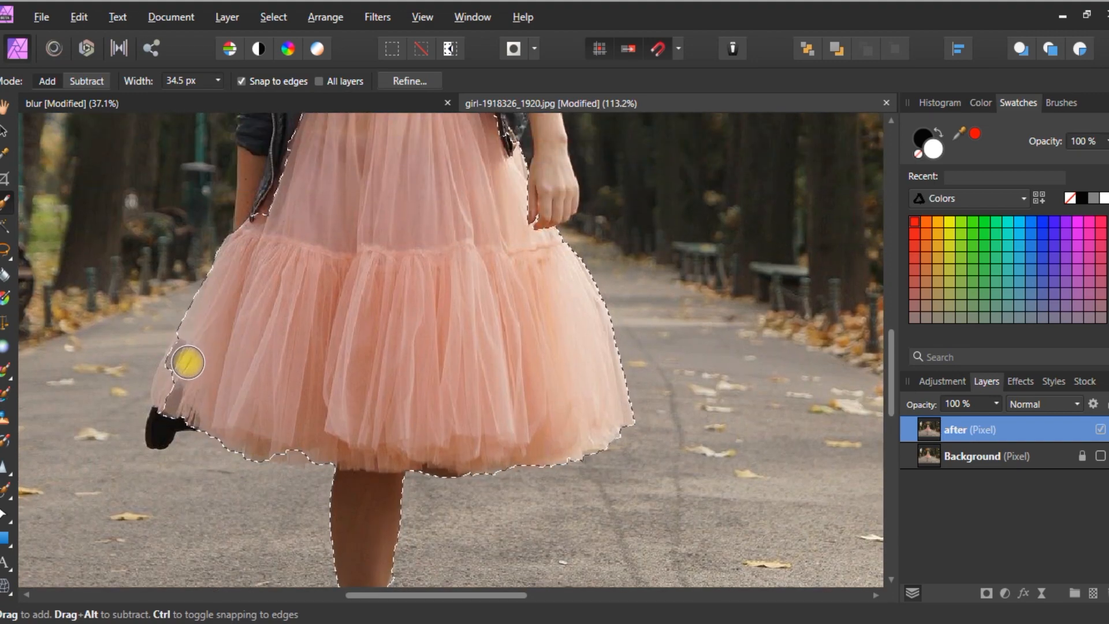
key("bracketleft")
key("bracketleft")
key("bracketleft")
mouse_move(188, 362)
left_mouse_down()
mouse_move(163, 406)
mouse_move(214, 396)
left_mouse_up()
Step: Add the woman's hair, leather jacket and the arm on the image's right side to the selection with a 28 px brush
scroll(301, 366, "up", 7)
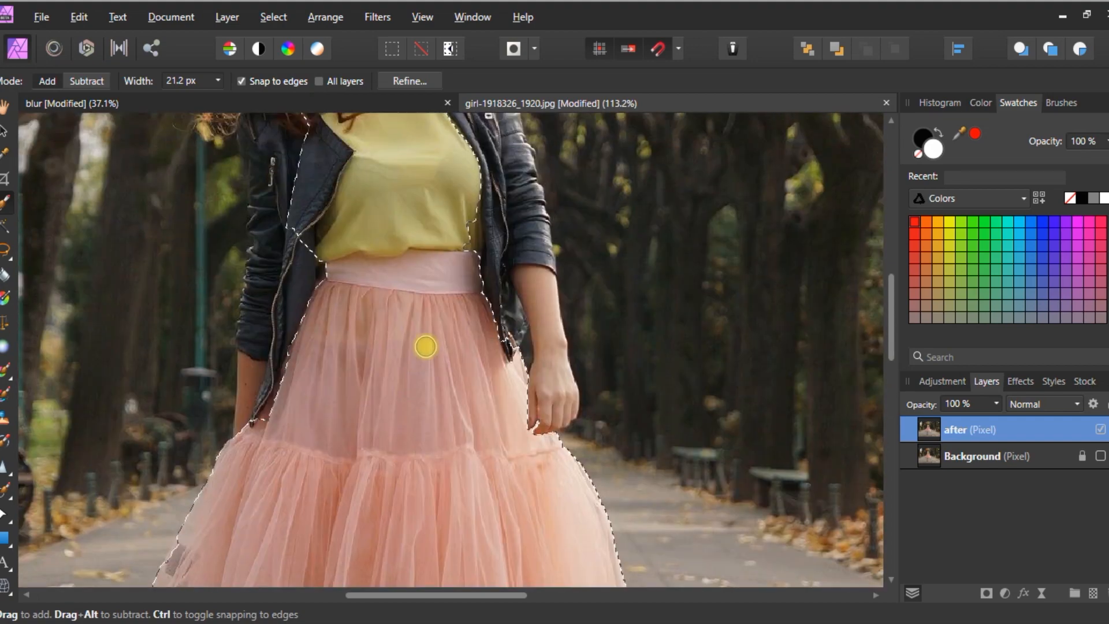
key("bracketright")
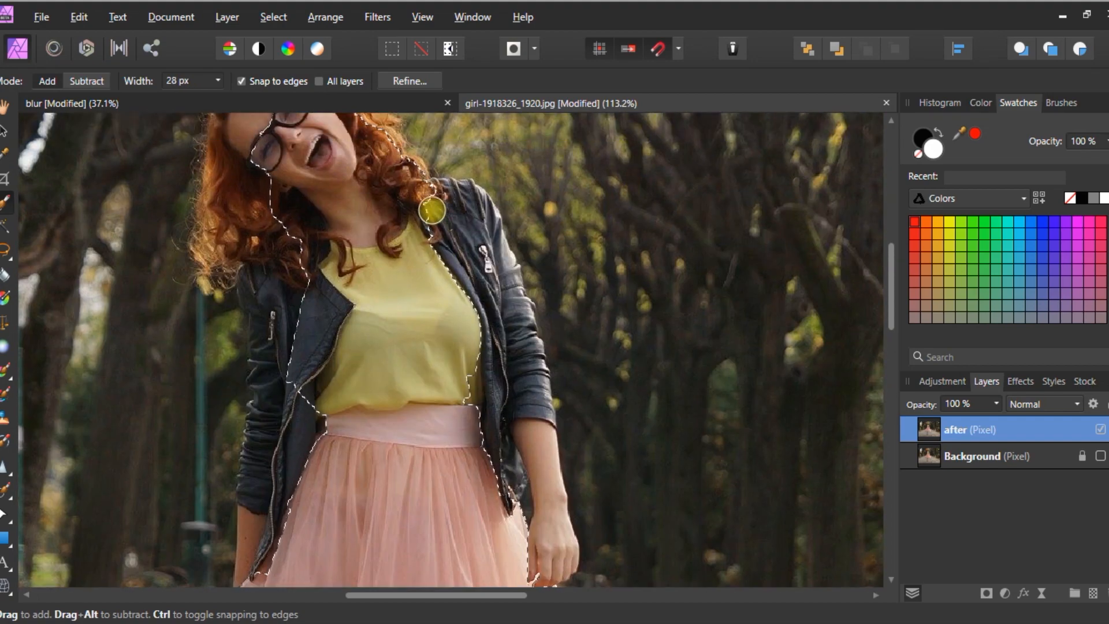
mouse_move(433, 205)
left_mouse_down()
mouse_move(462, 224)
mouse_move(505, 409)
mouse_move(532, 456)
mouse_move(406, 380)
mouse_move(348, 303)
mouse_move(314, 224)
mouse_move(291, 234)
mouse_move(282, 425)
mouse_move(251, 188)
mouse_move(258, 213)
mouse_move(246, 209)
mouse_move(262, 141)
mouse_move(284, 193)
mouse_move(318, 180)
mouse_move(374, 242)
left_mouse_up()
scroll(258, 215, "up", 1)
scroll(284, 189, "up", 1)
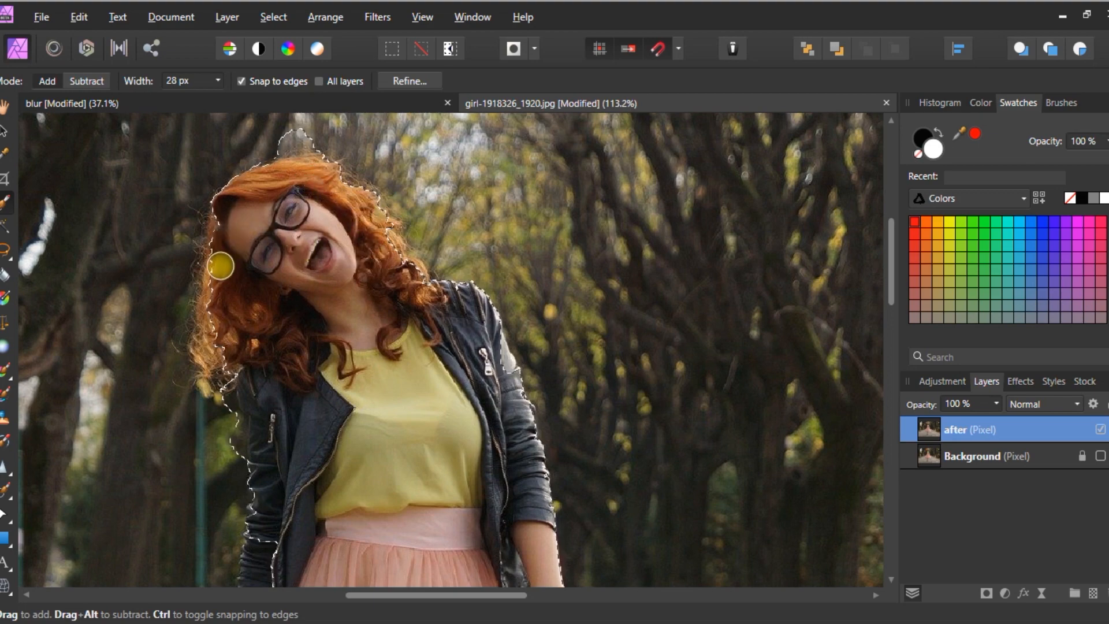
left_click_drag(221, 266, 210, 322)
Step: Add the jacket's lower front edge and the forearm on the image's left side to the selection
scroll(266, 351, "down", 2)
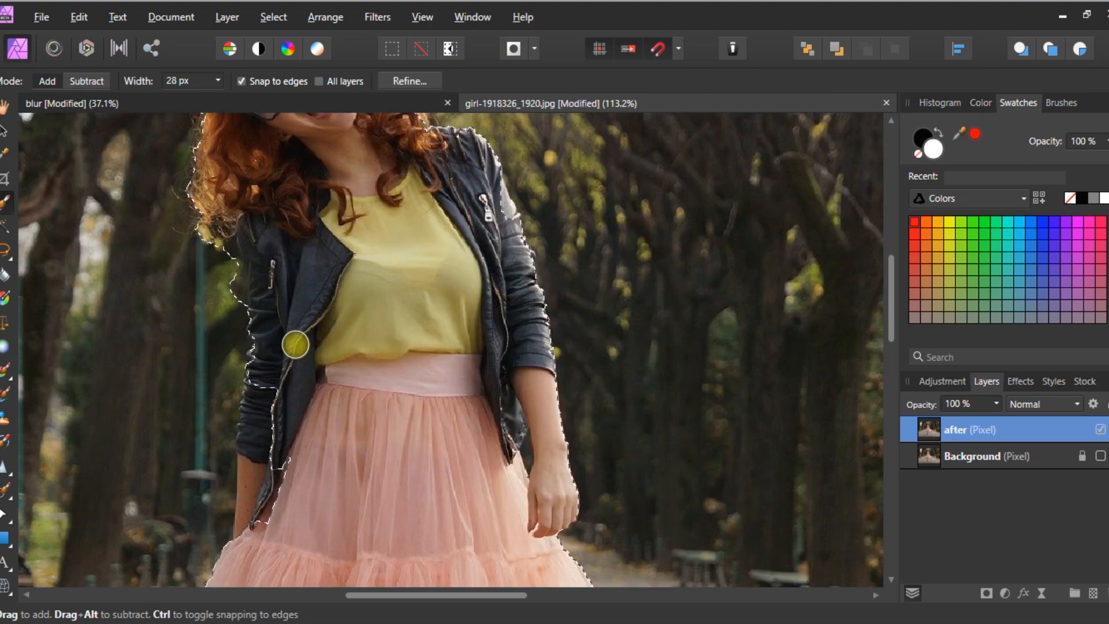
scroll(298, 348, "down", 1)
left_click_drag(278, 303, 258, 393)
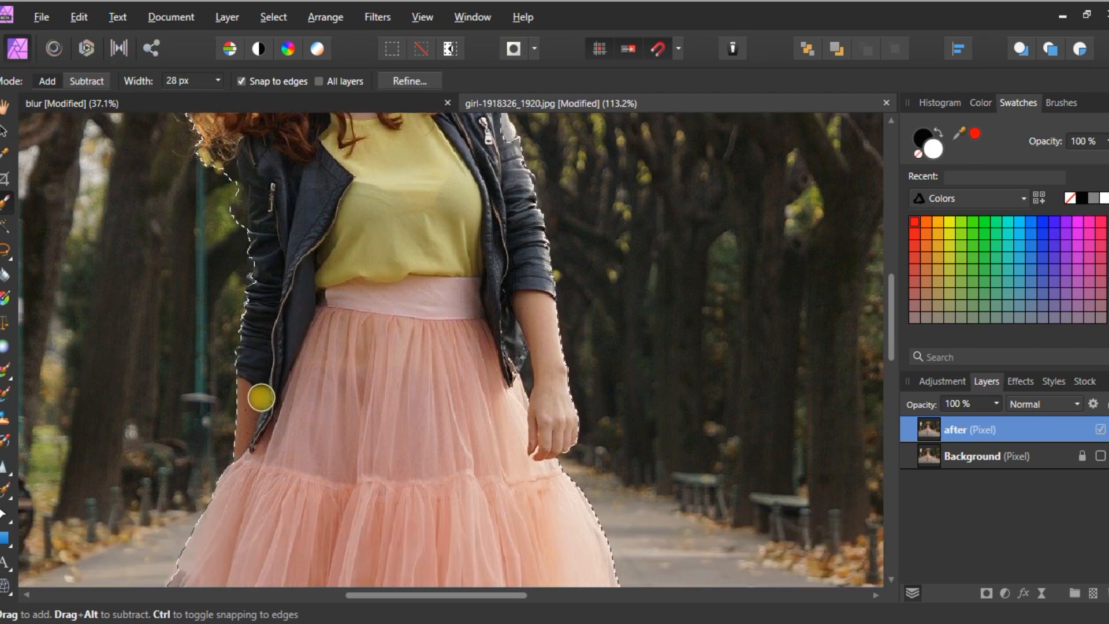
Step: Subtract the stray background above the woman's hair with a 14.6 px brush and check the selection outline down to the boot
scroll(322, 371, "up", 4)
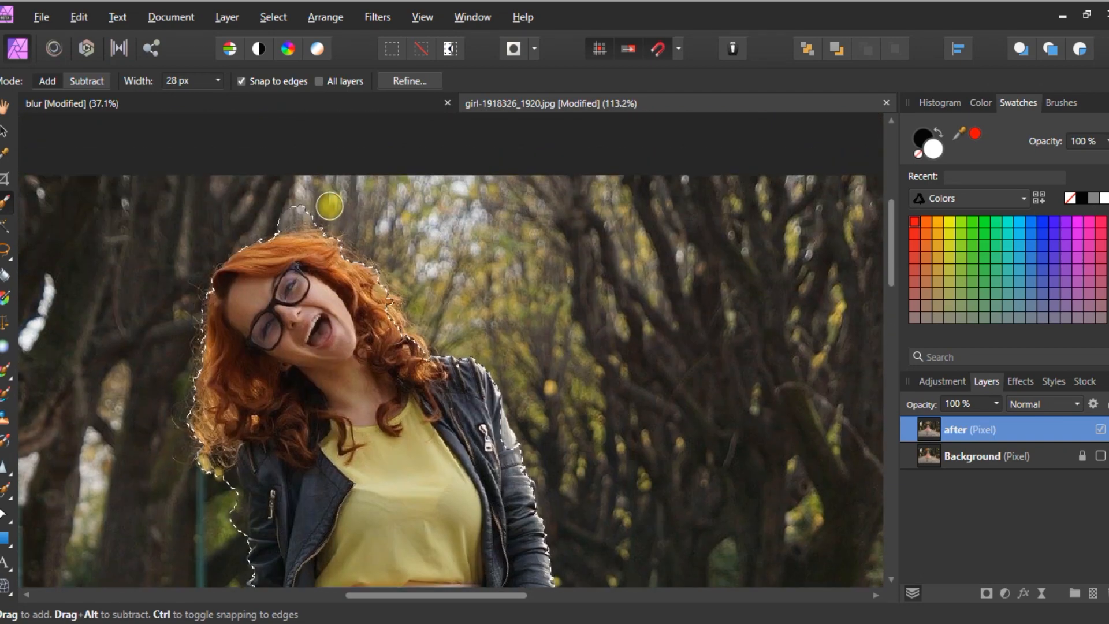
scroll(286, 300, "down", 2)
scroll(324, 308, "down", 2)
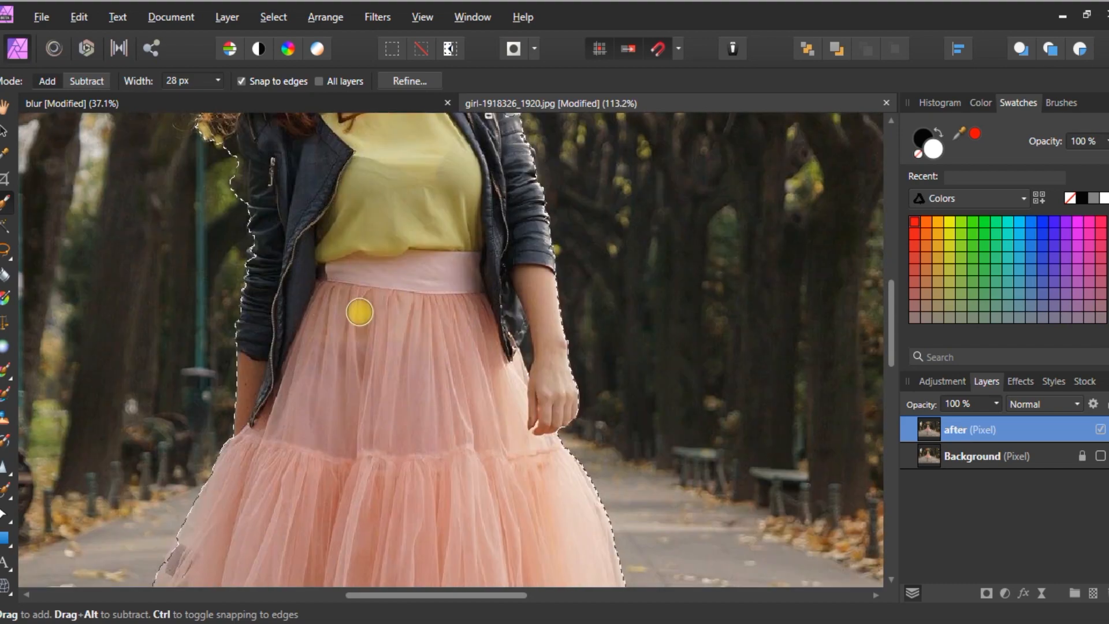
scroll(384, 328, "up", 3)
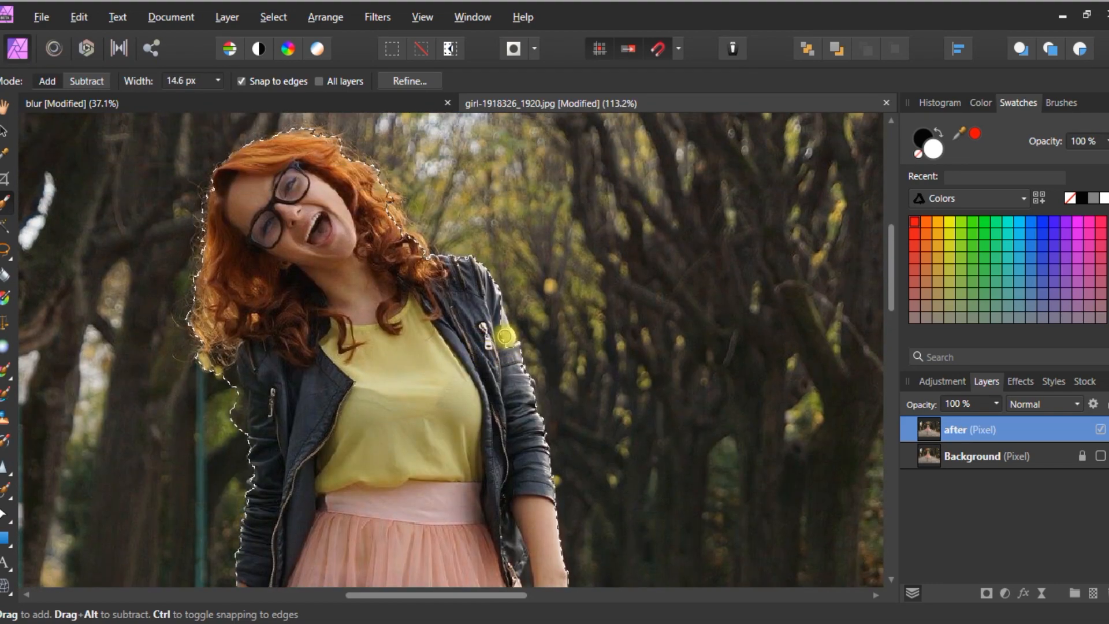
scroll(363, 297, "down", 2)
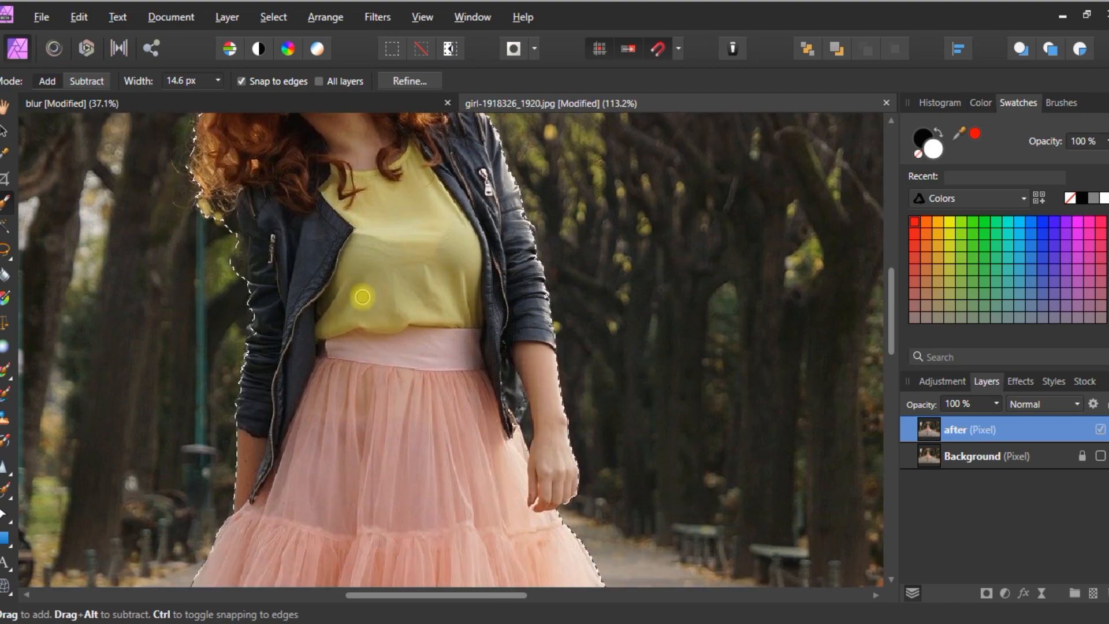
scroll(361, 297, "down", 3)
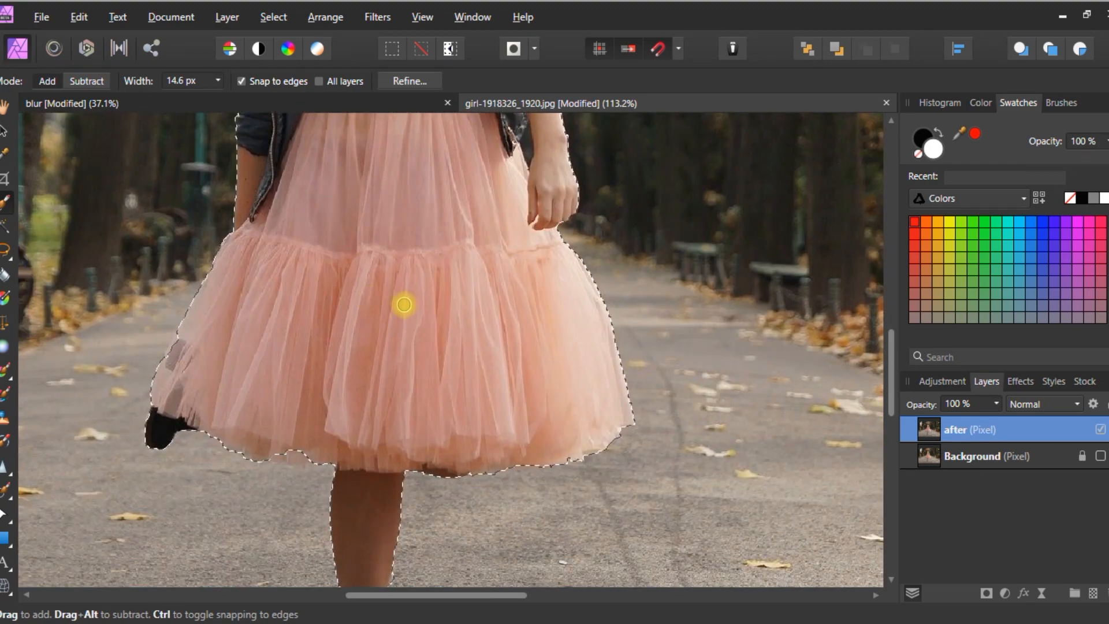
scroll(408, 303, "down", 3)
scroll(411, 302, "up", 6)
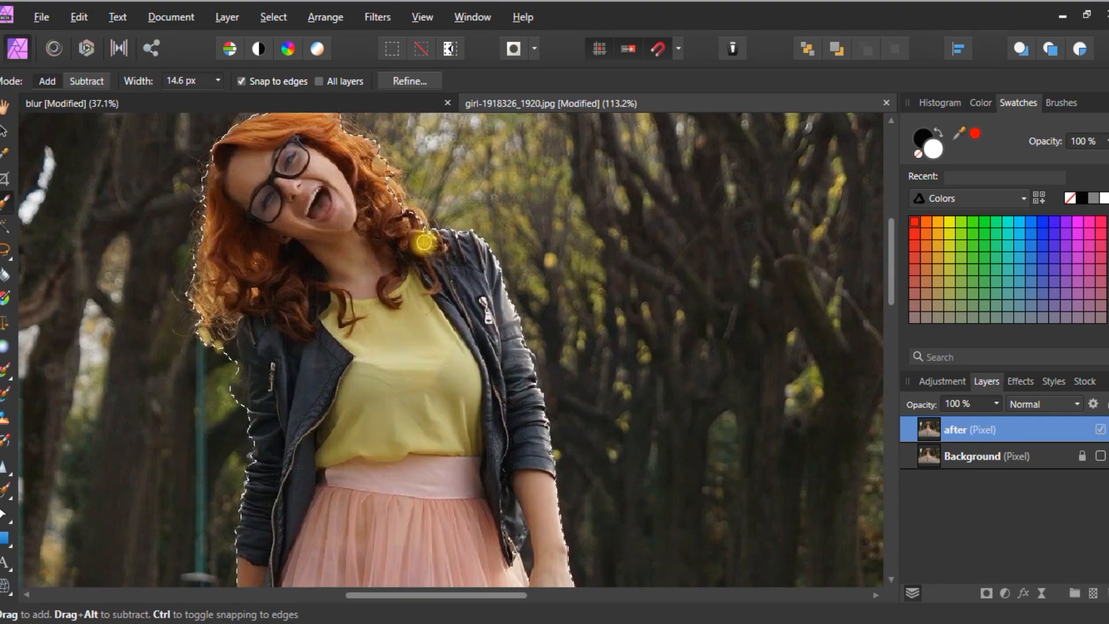
scroll(424, 242, "up", 3)
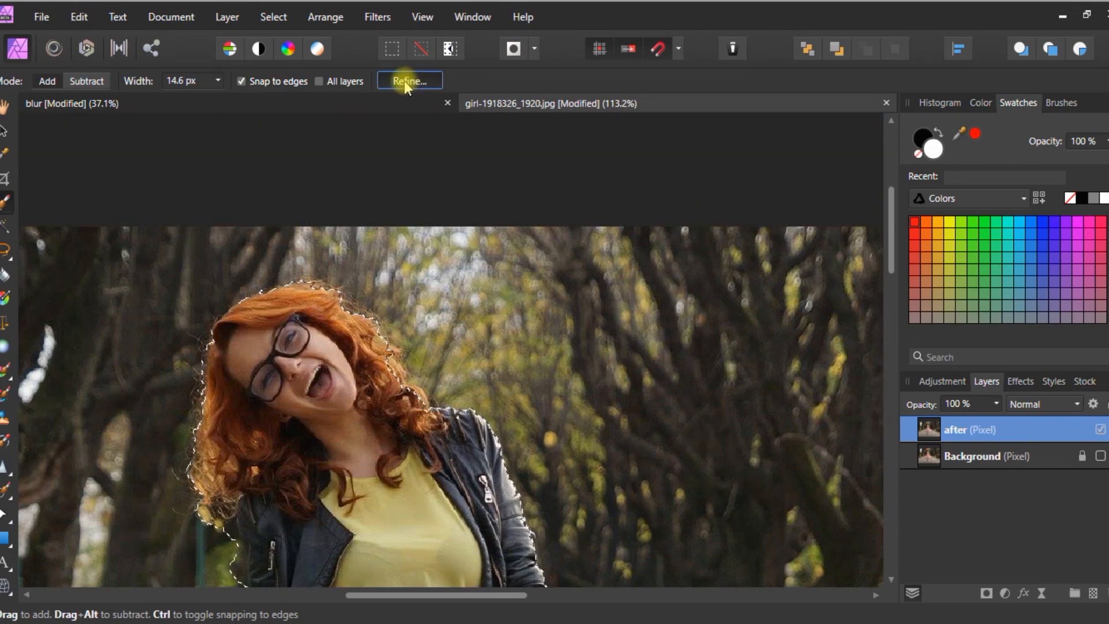
Step: Start refining the selection and paint the hair's left edge with the Matte adjustment brush at 22 px
left_click(405, 81)
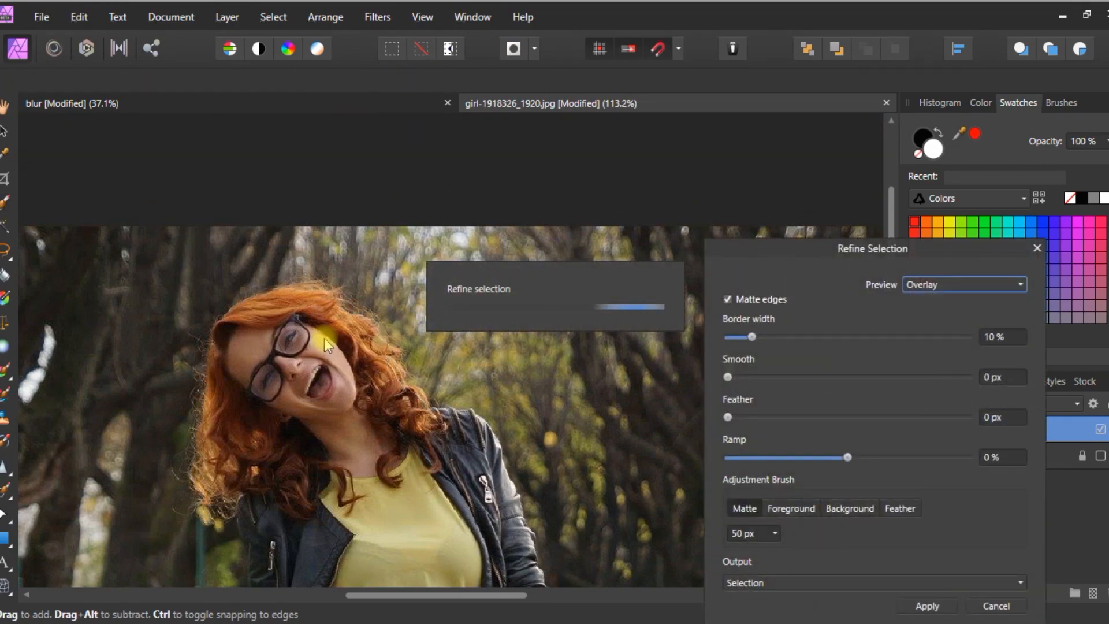
scroll(322, 347, "down", 2)
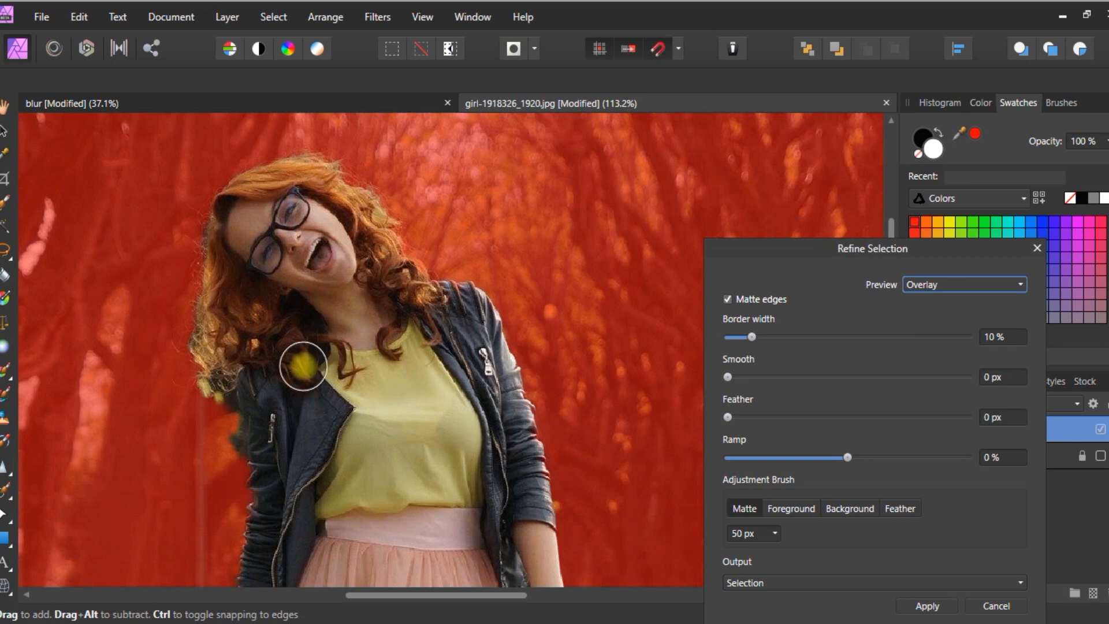
scroll(303, 365, "down", 1)
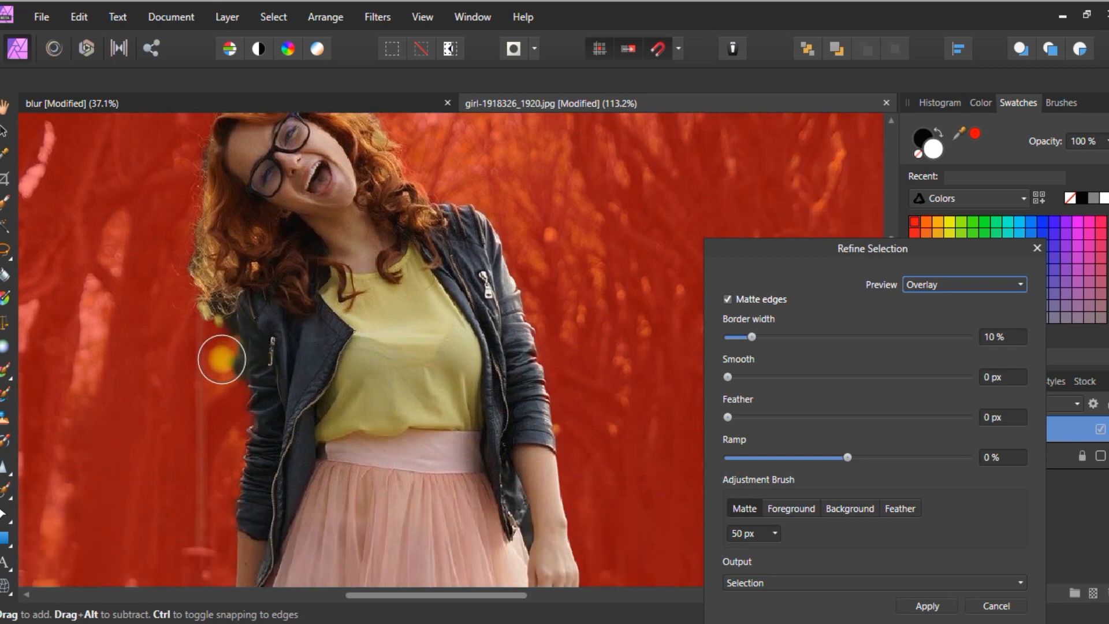
key("bracketleft")
key("bracketleft")
key("bracketleft")
key("bracketleft")
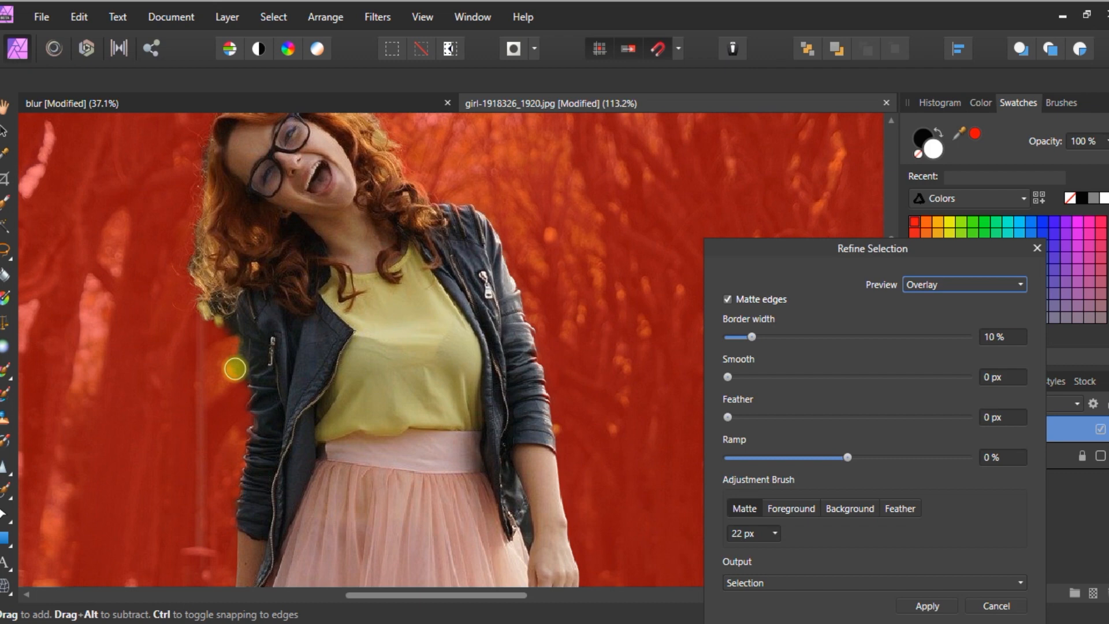
mouse_move(234, 347)
left_mouse_down()
mouse_move(200, 304)
mouse_move(191, 262)
mouse_move(213, 136)
mouse_move(234, 163)
left_mouse_up()
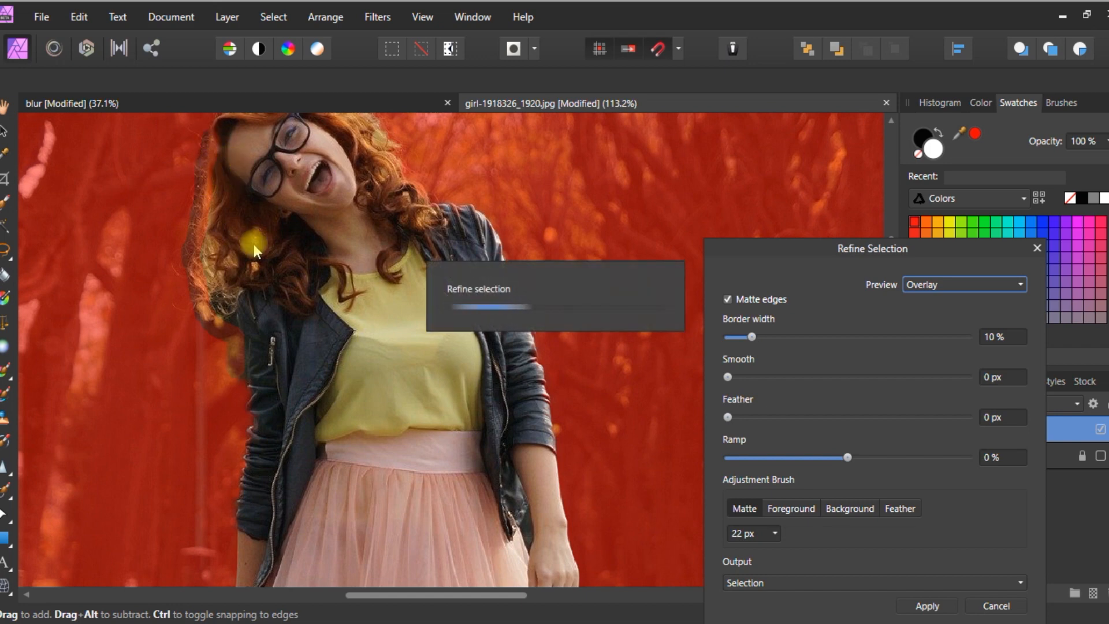
Step: Refine the selection edge over the top and right side of the hair and along the jacket shoulder with the Matte brush
scroll(215, 247, "up", 3)
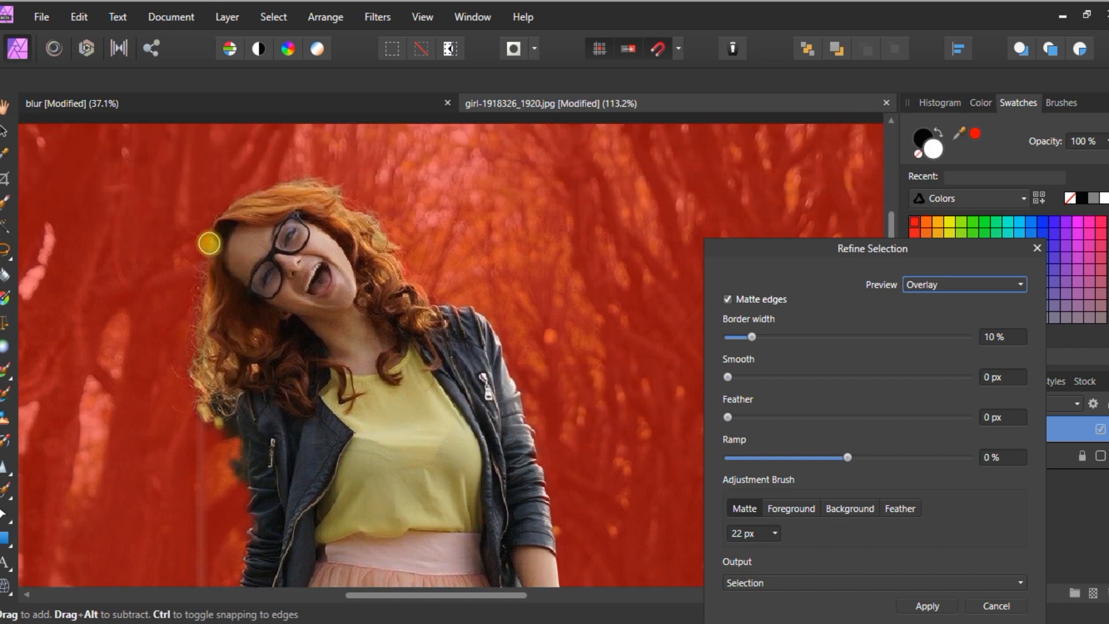
mouse_move(209, 243)
left_mouse_down()
mouse_move(229, 204)
mouse_move(318, 182)
left_mouse_up()
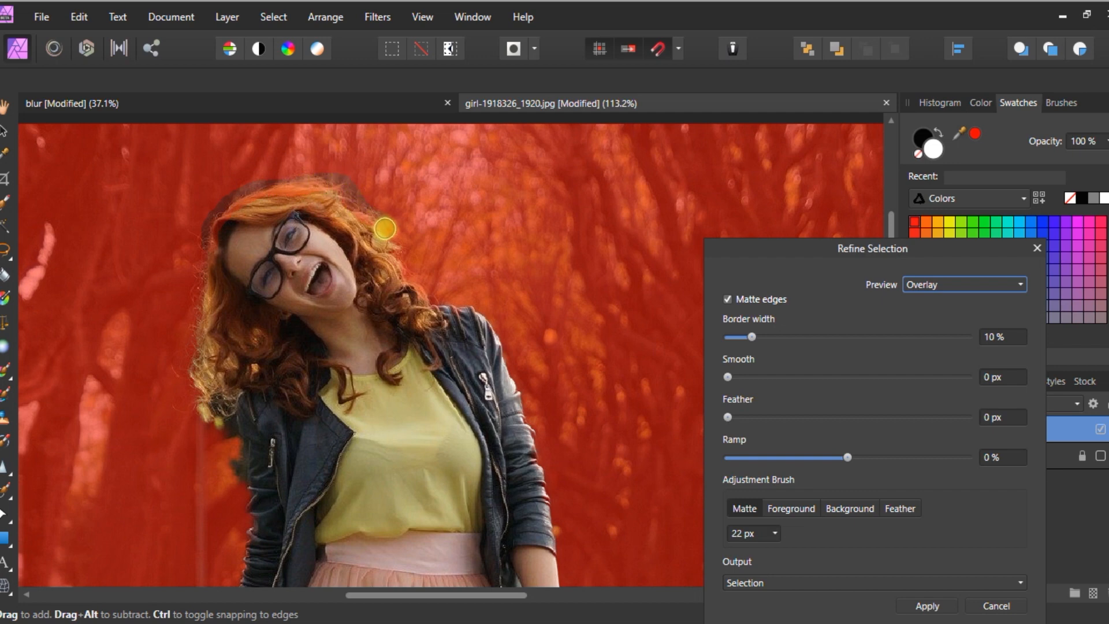
left_click_drag(401, 260, 464, 306)
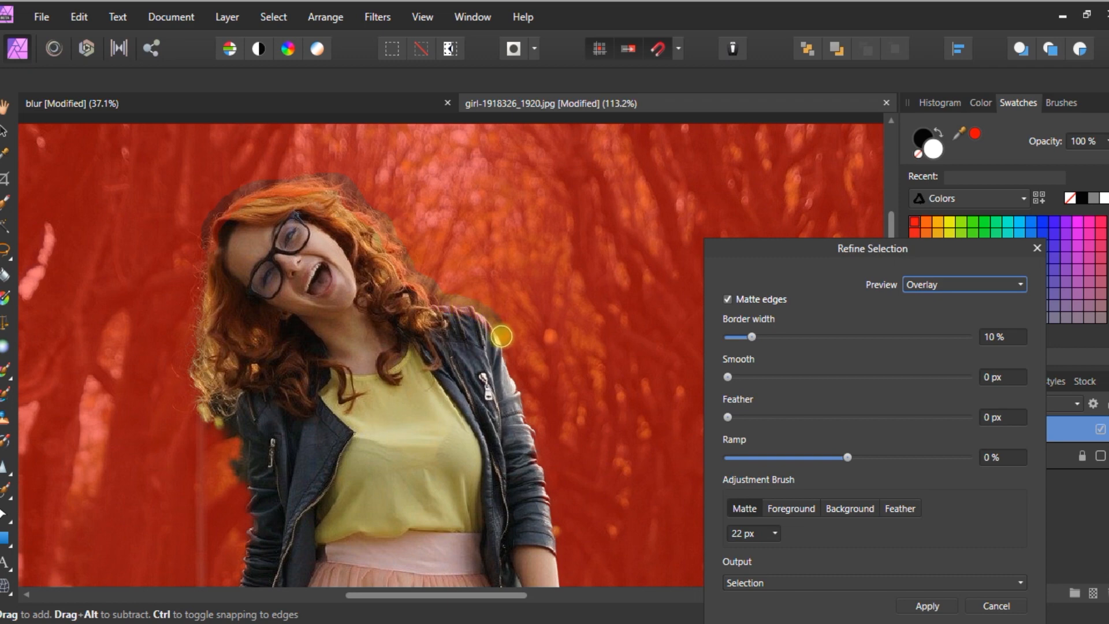
left_click_drag(511, 353, 527, 368)
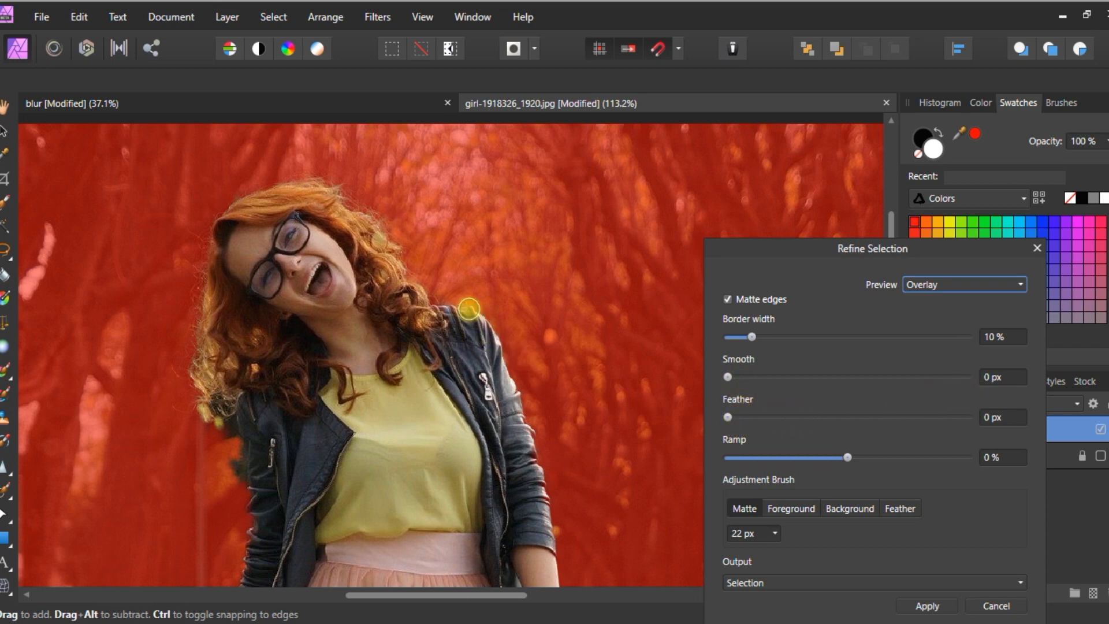
Step: Finish the matte edge along the hair's right side, set Smooth to 3 px and Feather to 2.1 px, and apply the refinement
mouse_move(320, 181)
left_mouse_down()
mouse_move(388, 223)
mouse_move(446, 302)
mouse_move(500, 307)
left_mouse_up()
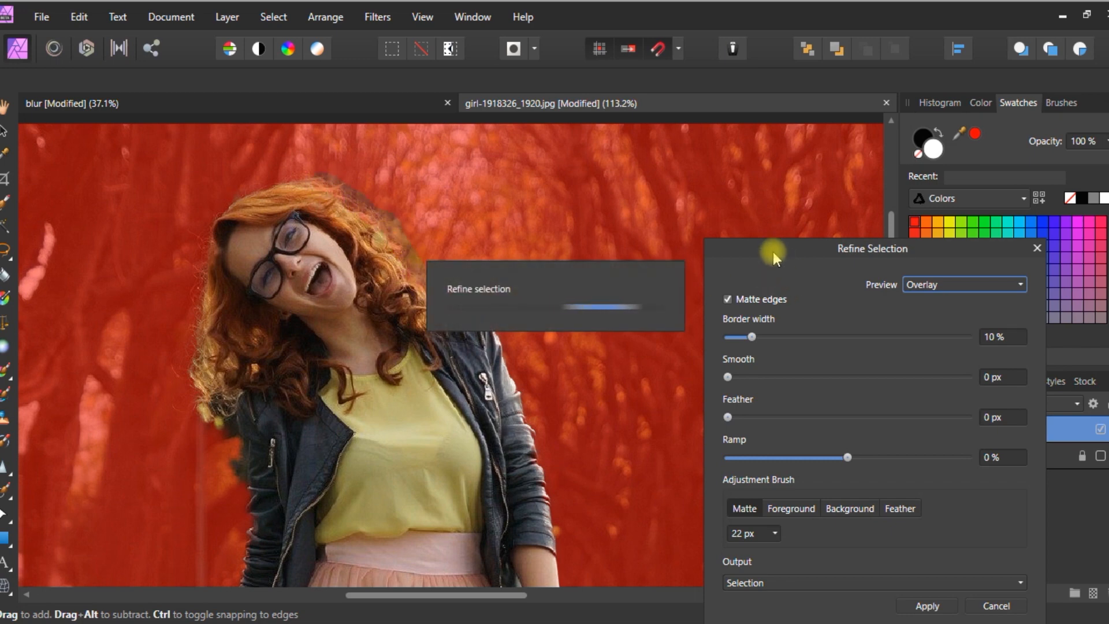
left_click_drag(773, 252, 676, 208)
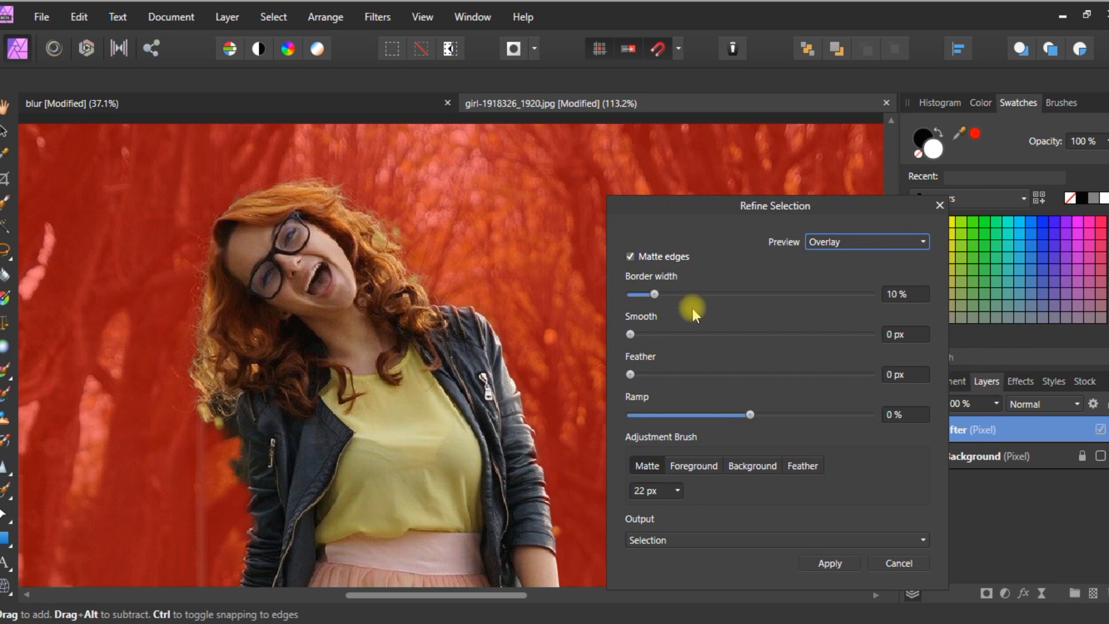
left_click(891, 337)
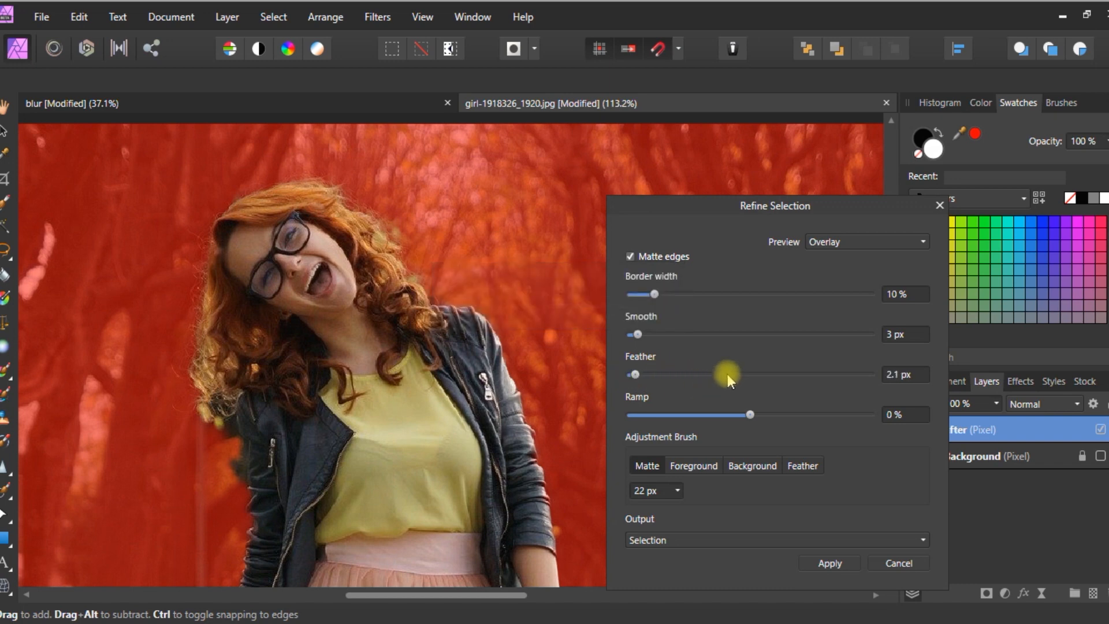
left_click(828, 564)
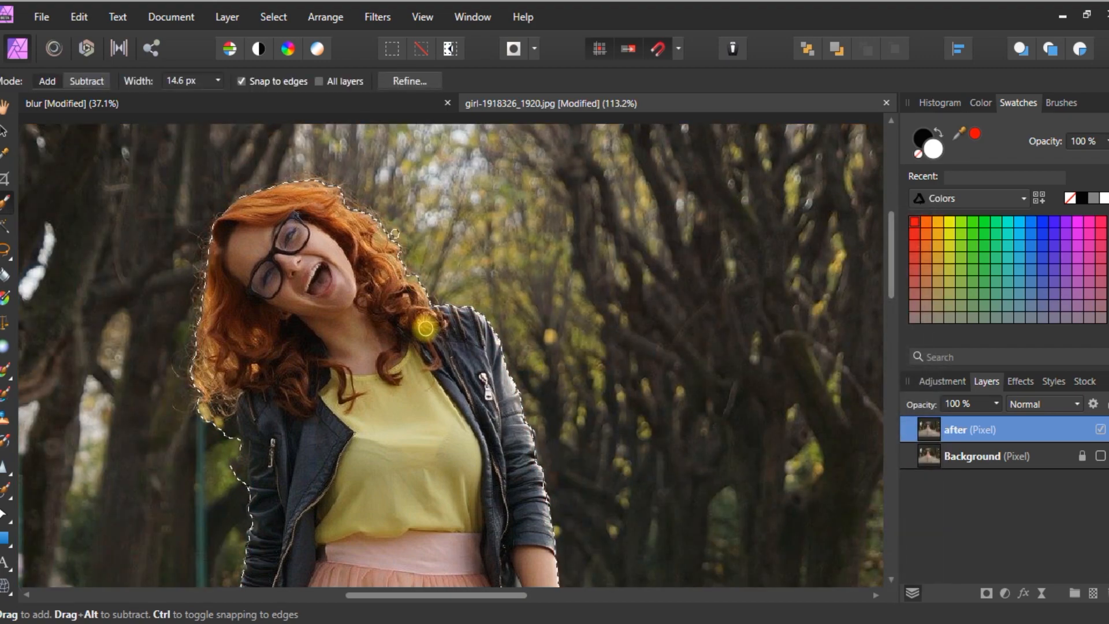
Step: Invert the pixel selection so it covers the park background instead of the woman
scroll(423, 324, "down", 5)
key("ctrl+0")
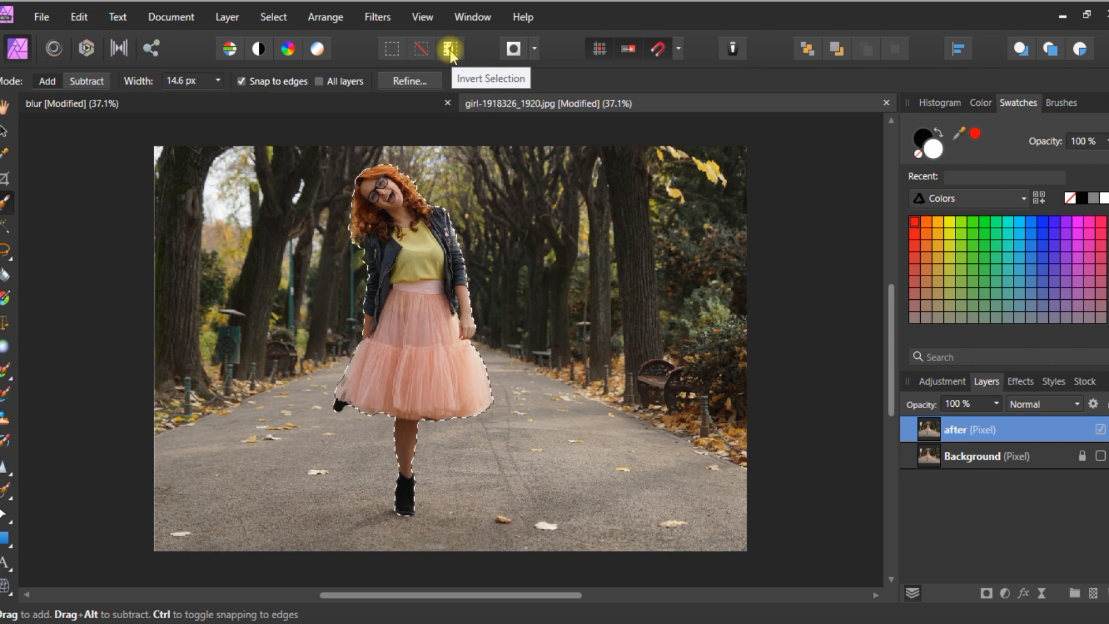
left_click(280, 16)
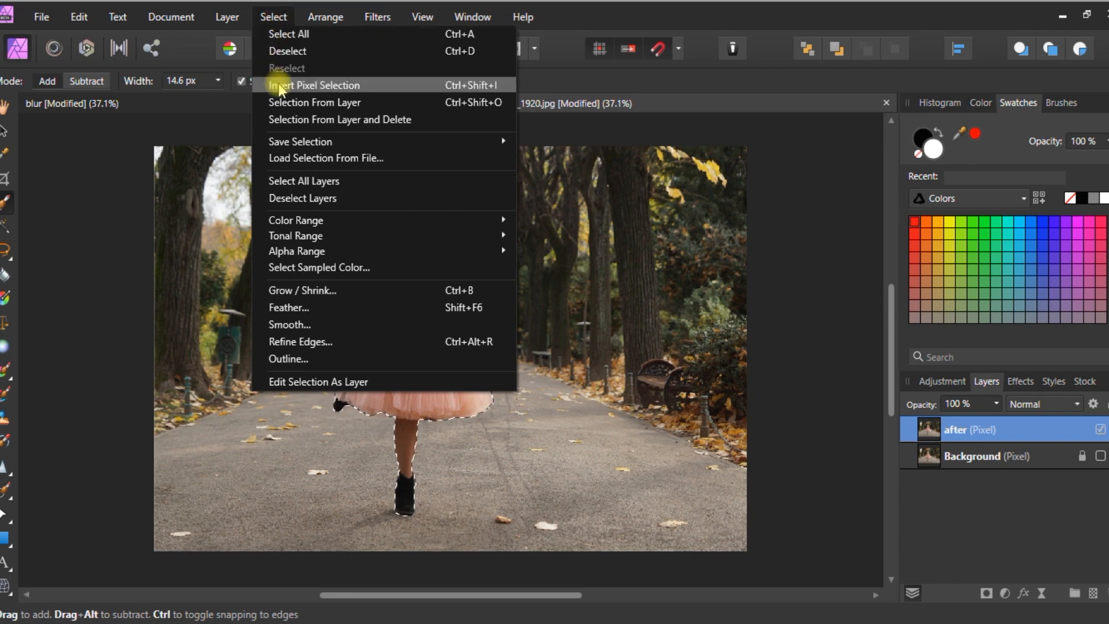
left_click(312, 88)
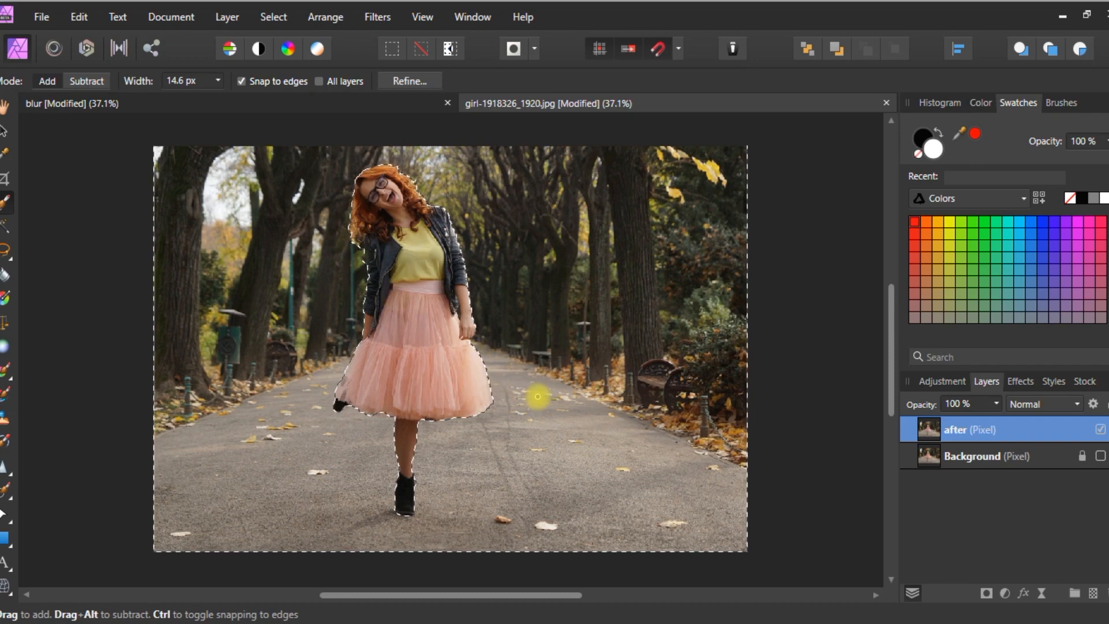
Step: Add a live Depth of Field filter to the selected background on the after layer
left_click(1038, 592)
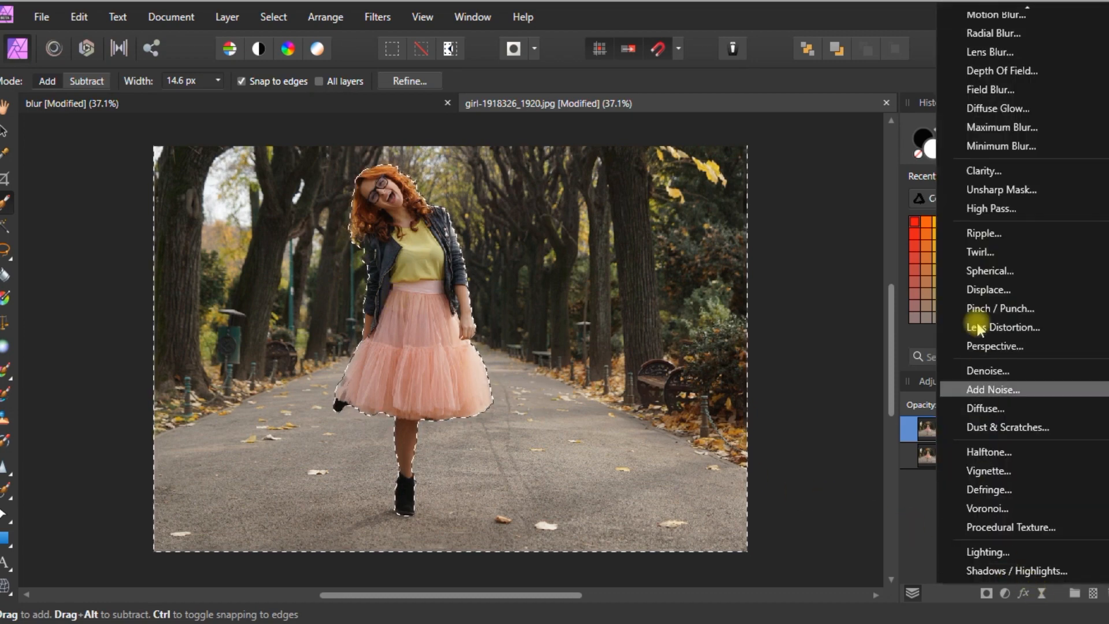
left_click(998, 71)
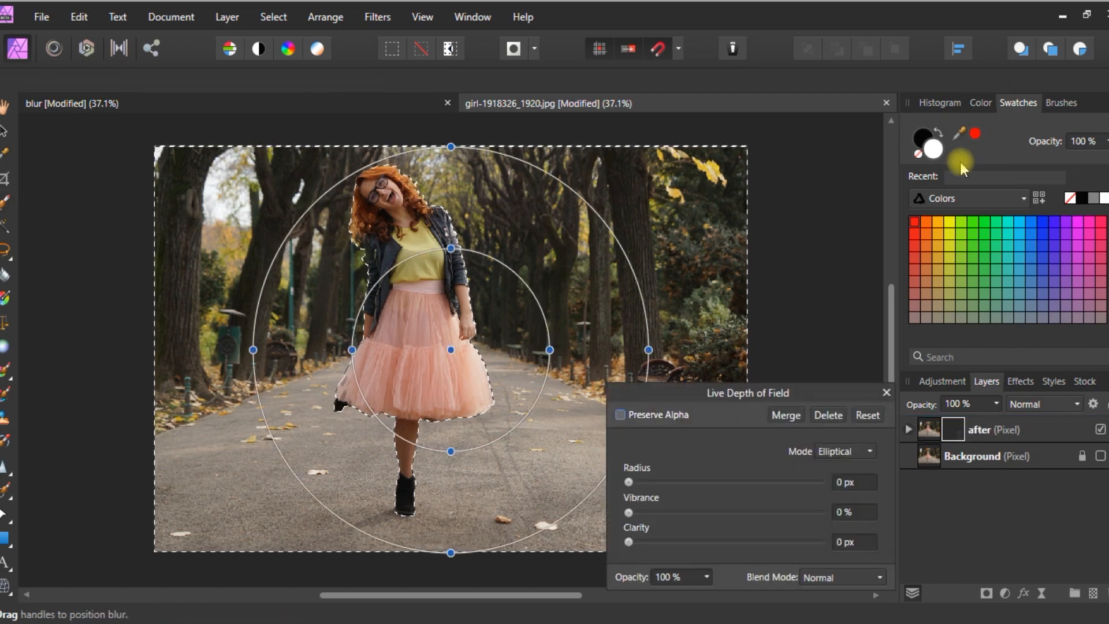
left_click_drag(654, 393, 754, 283)
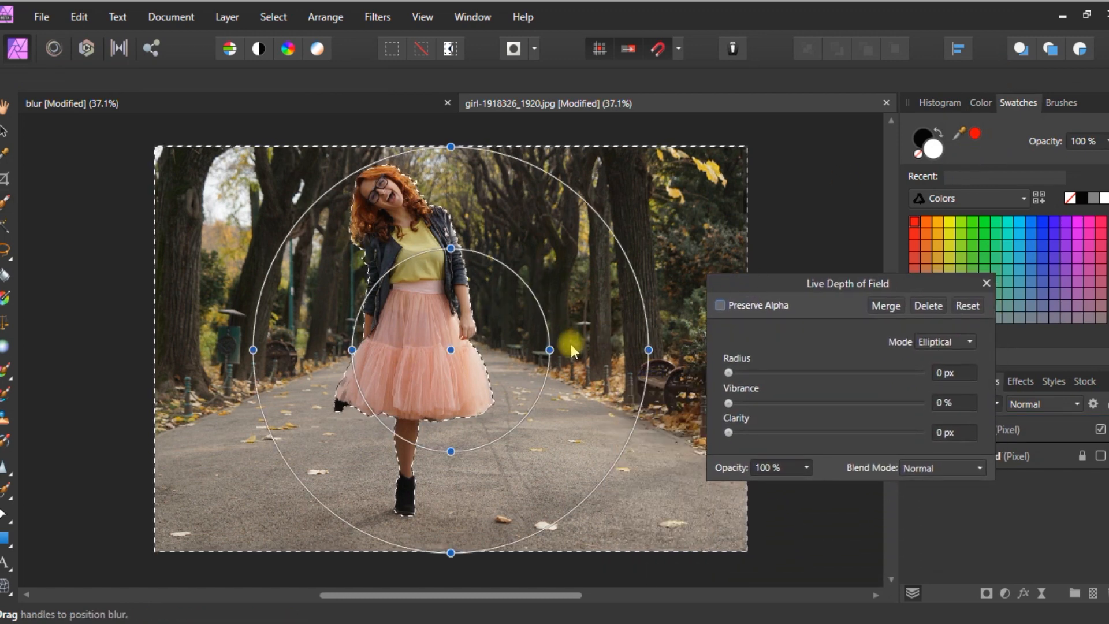
Step: Narrow and recentre the elliptical focus area so its outer ring encloses the woman from hair to boot, with a smaller inner ellipse
left_click_drag(549, 349, 497, 350)
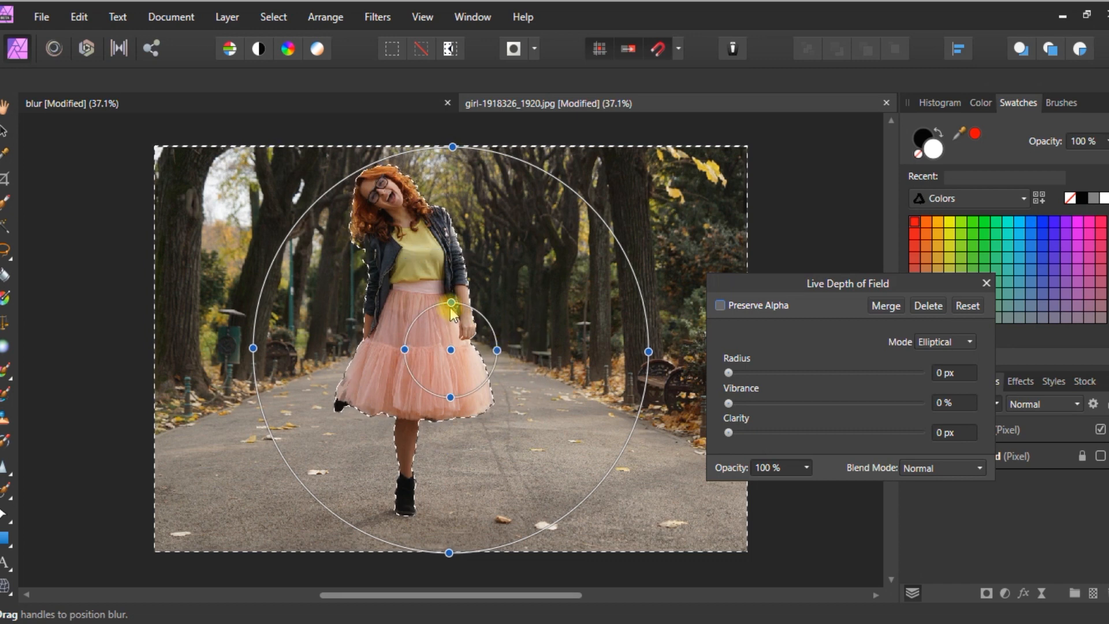
left_click_drag(452, 303, 438, 270)
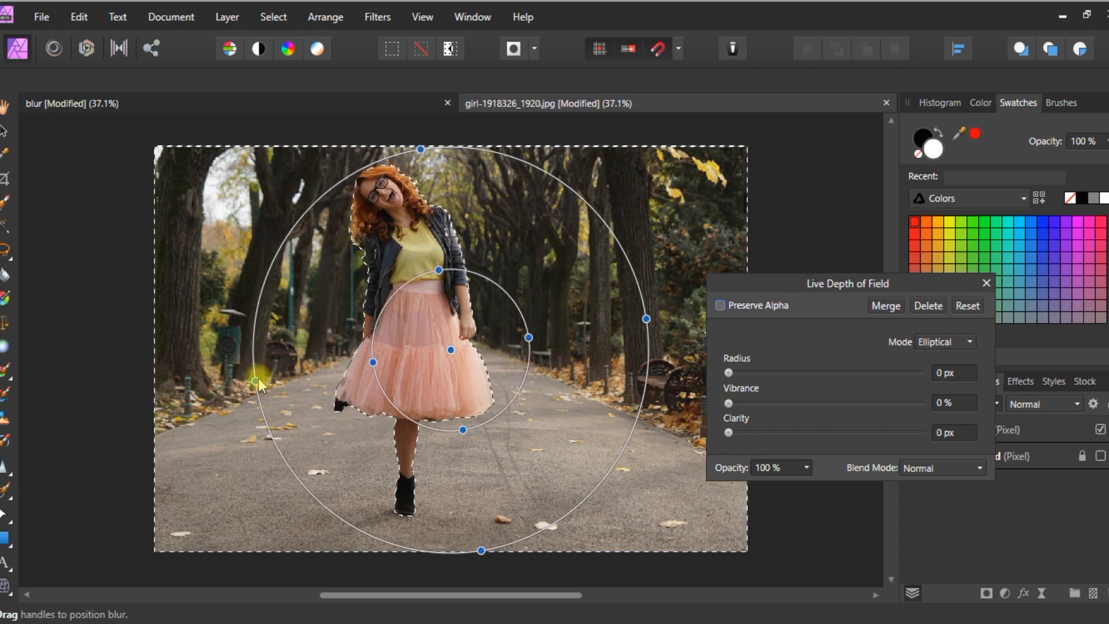
left_click_drag(257, 380, 366, 369)
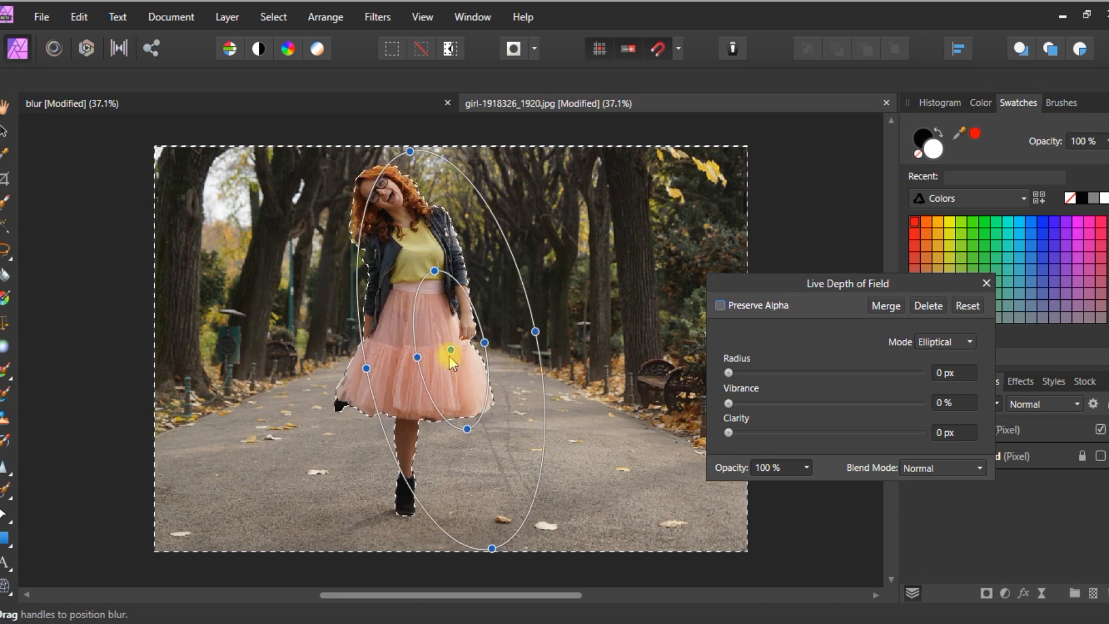
left_click_drag(448, 349, 414, 345)
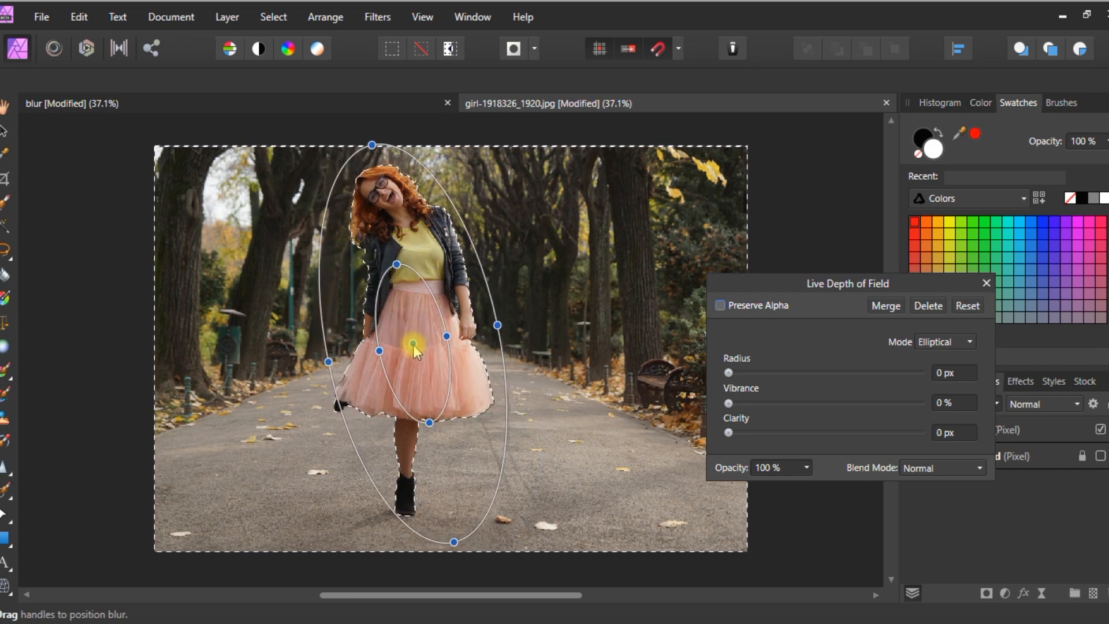
mouse_move(455, 542)
left_mouse_down()
mouse_move(466, 514)
mouse_move(460, 541)
mouse_move(433, 541)
left_mouse_up()
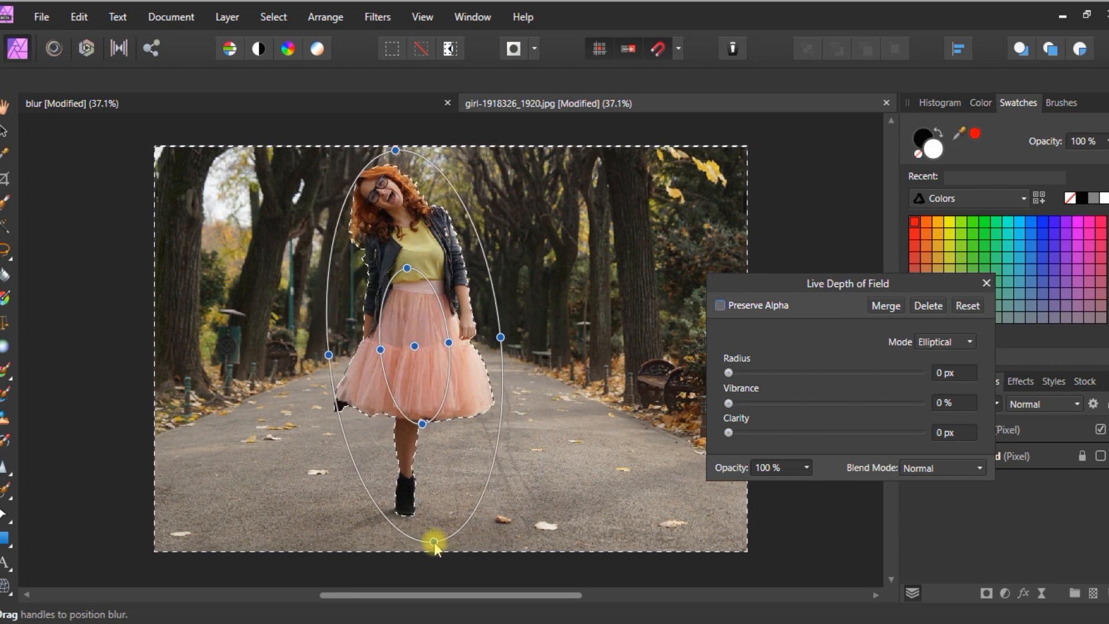
left_click_drag(333, 359, 330, 355)
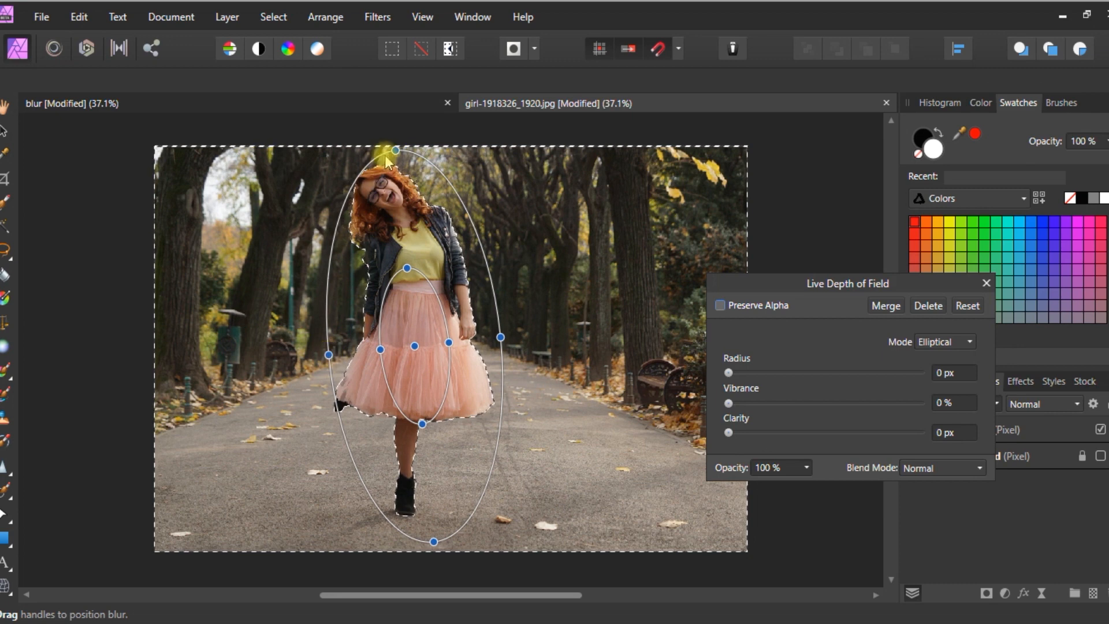
left_click_drag(393, 149, 393, 154)
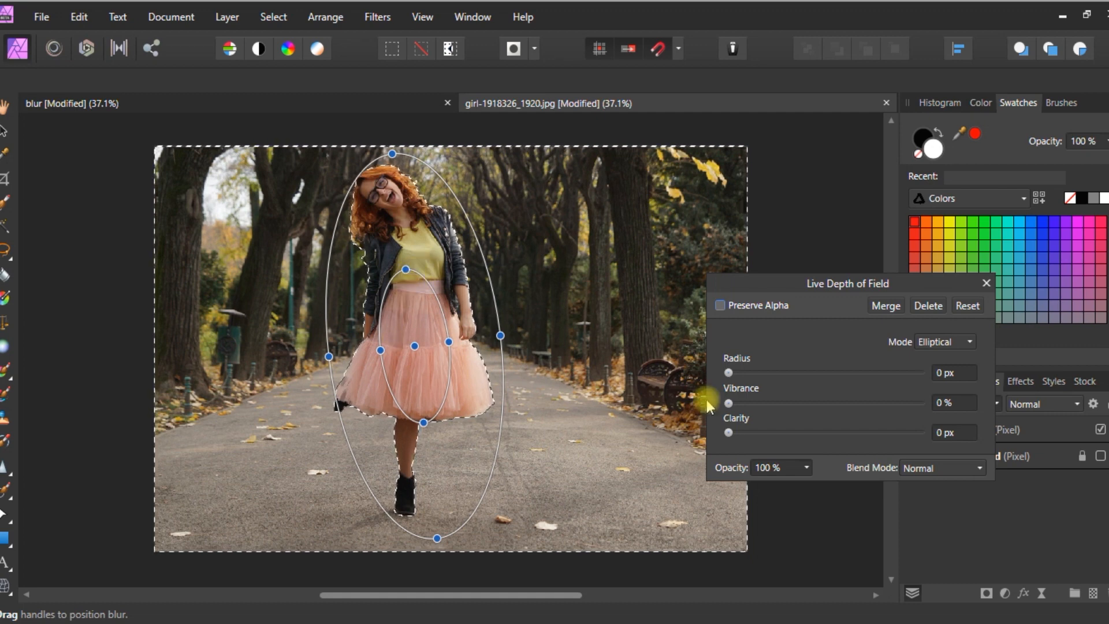
Step: Set the depth-of-field blur radius to 38.6 px and slightly shrink the inner focus ellipse
left_click_drag(729, 373, 824, 376)
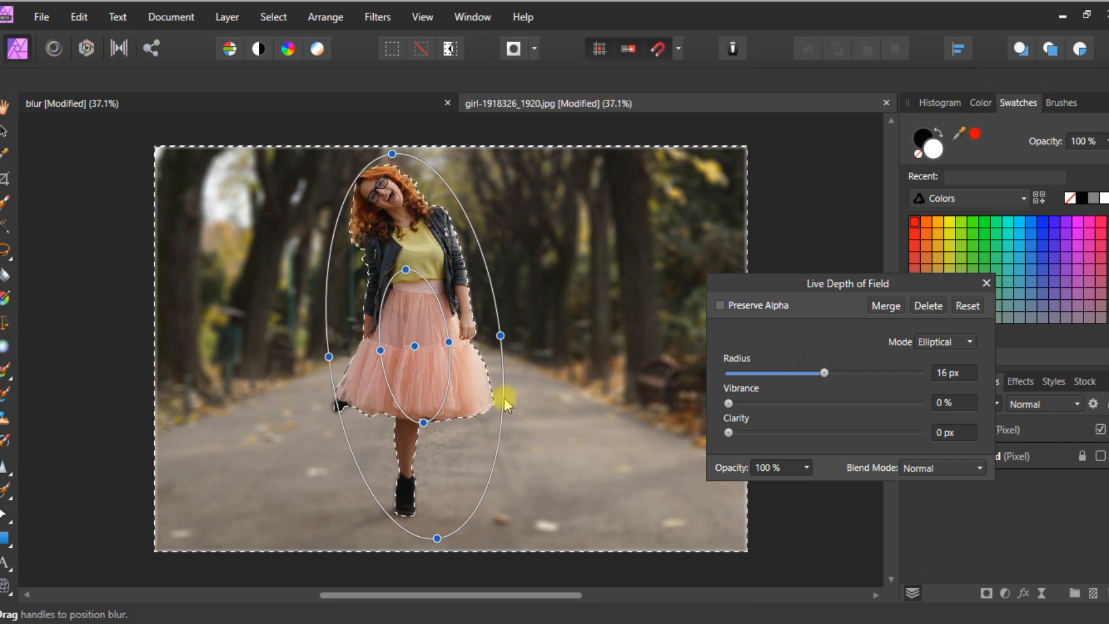
mouse_move(423, 426)
left_mouse_down()
mouse_move(430, 486)
mouse_move(423, 418)
left_mouse_up()
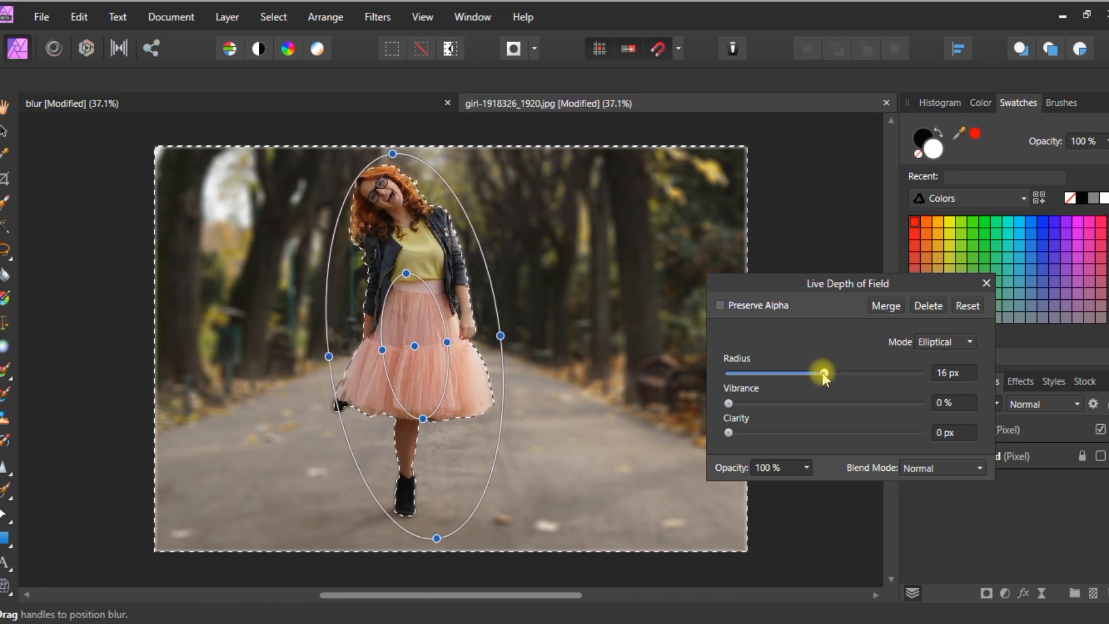
left_click_drag(824, 374, 873, 380)
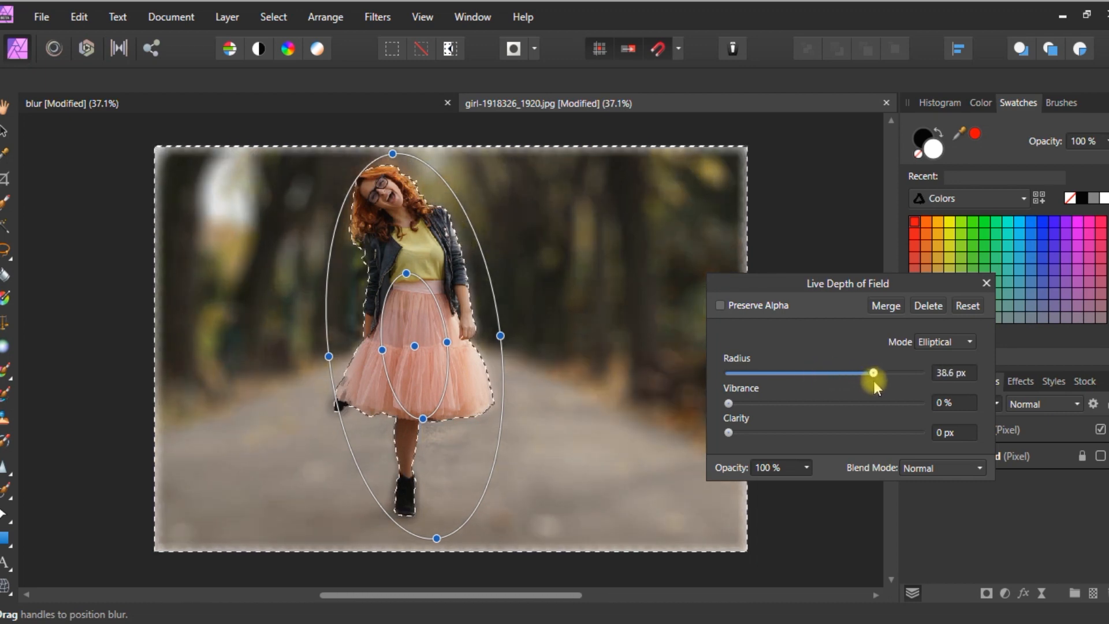
Step: Set the depth-of-field Vibrance to 25 % and Clarity to 0.6 px, and enable Preserve Alpha
left_click_drag(741, 404, 783, 398)
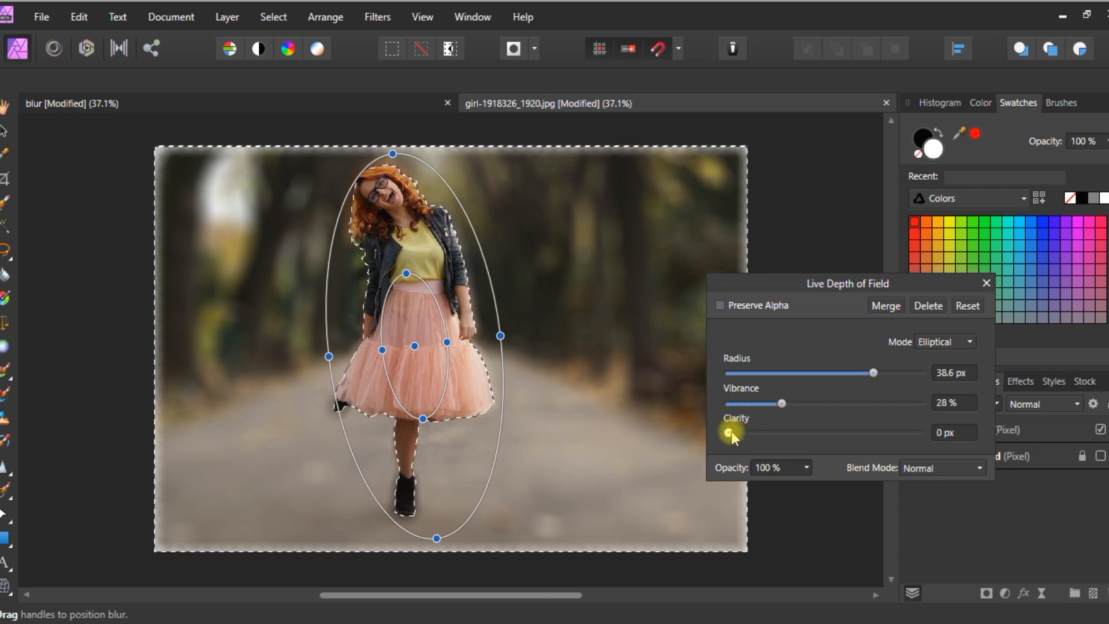
left_click_drag(730, 432, 776, 404)
left_click(721, 305)
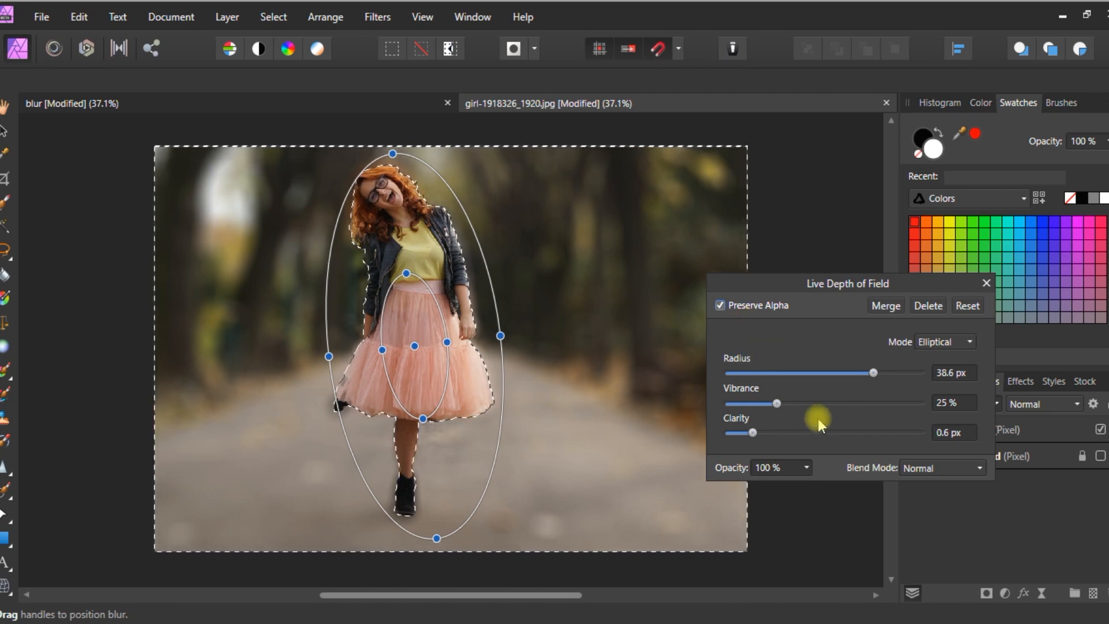
left_click(984, 281)
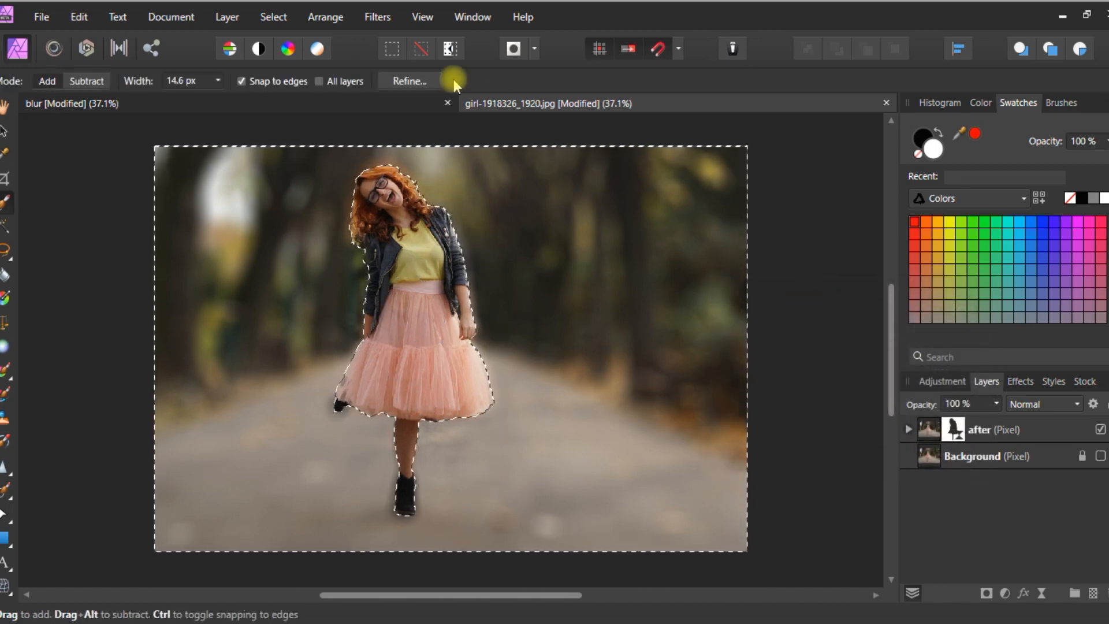
Step: Clear the selection and add a Levels adjustment above the after layer with Black Level 9 % and White Level 97 %
left_click(424, 50)
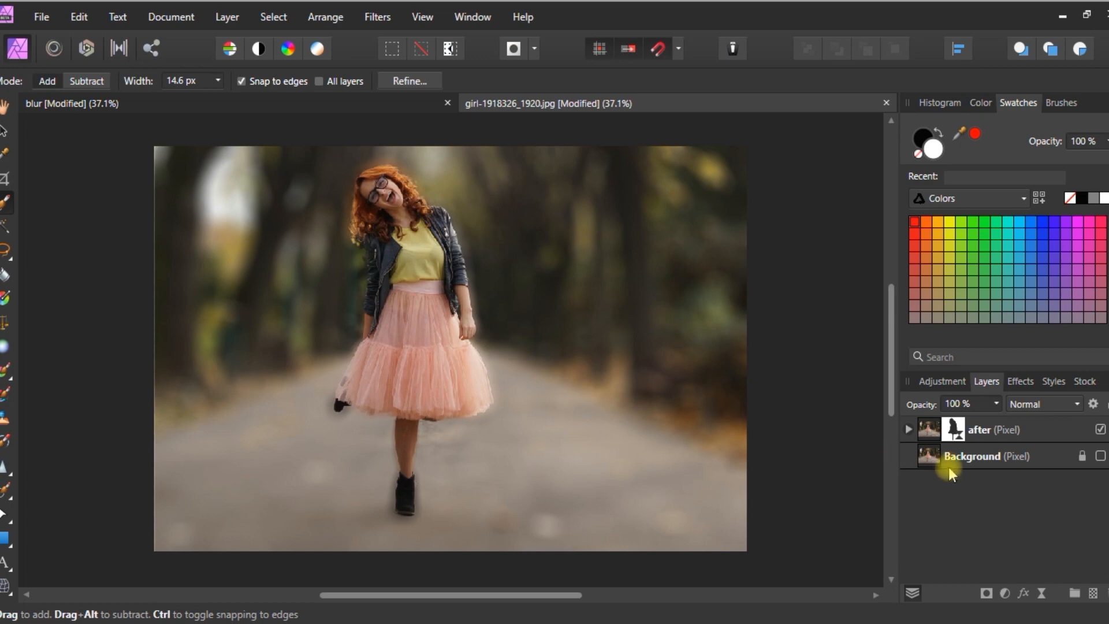
left_click(999, 433)
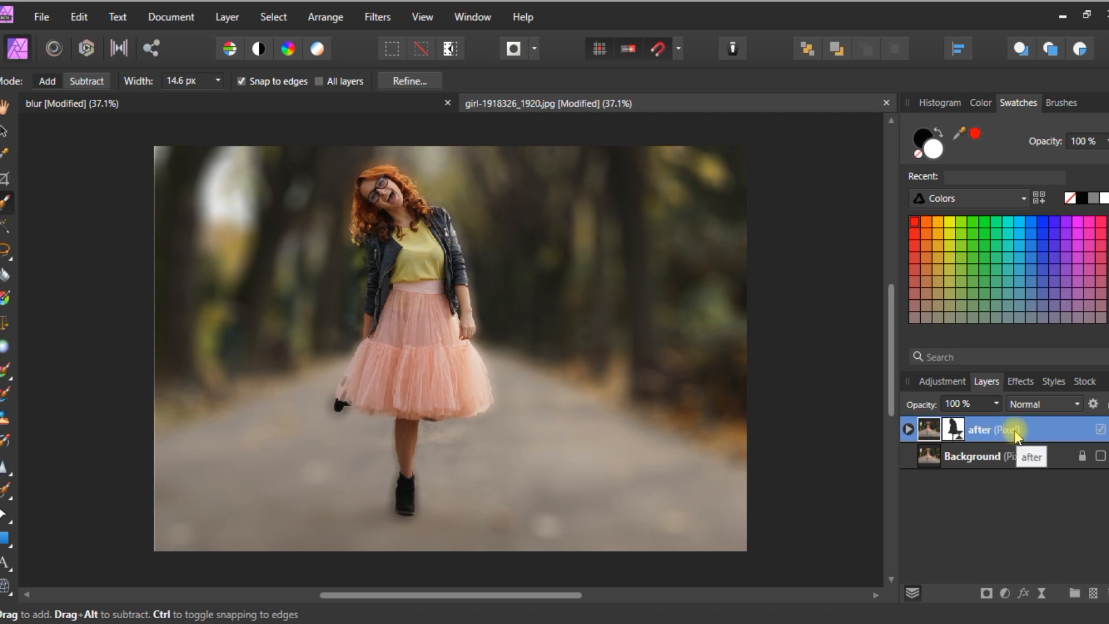
left_click(1006, 594)
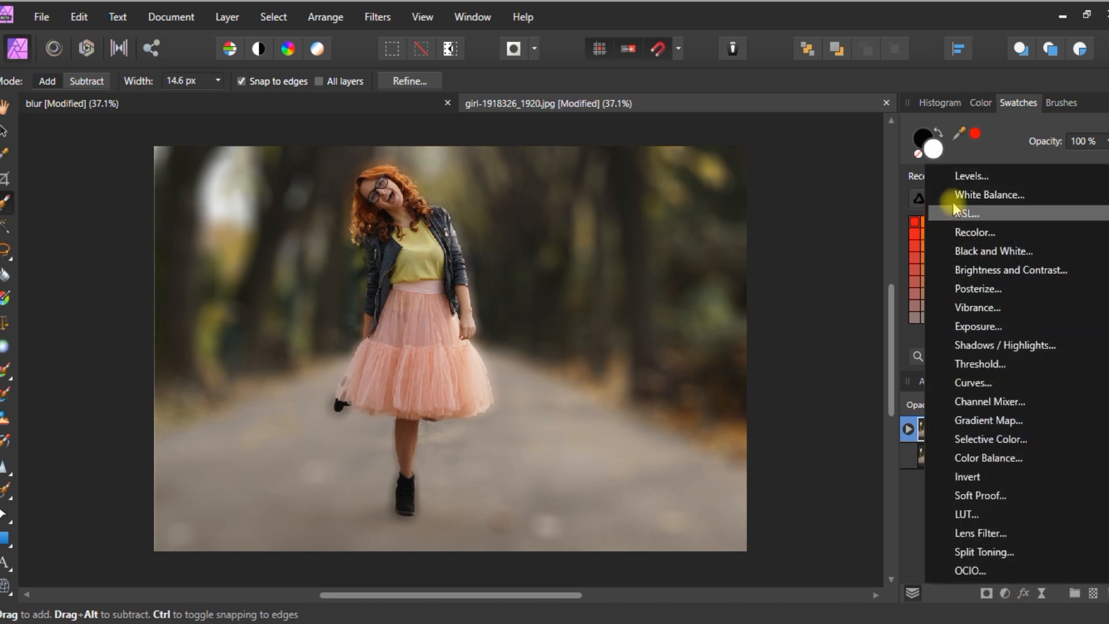
left_click(953, 177)
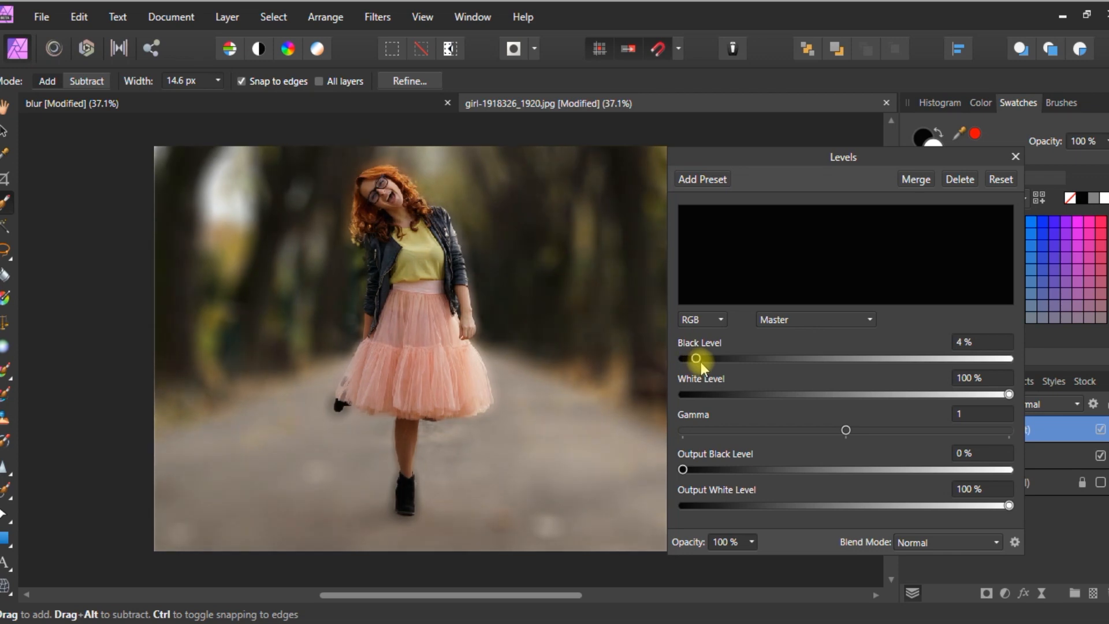
left_click_drag(705, 363, 713, 365)
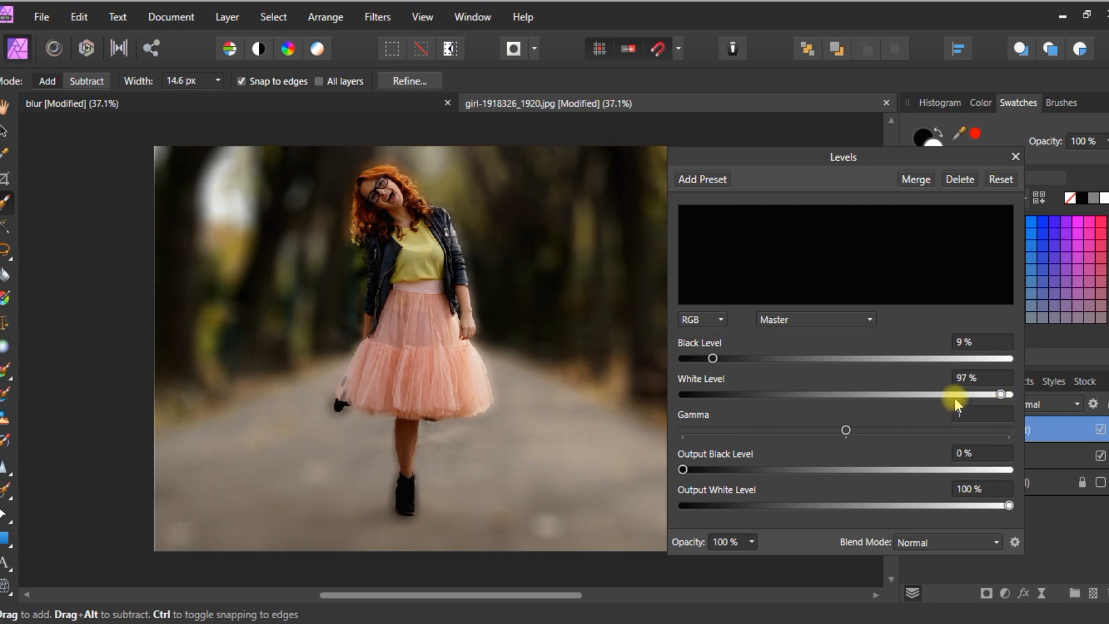
left_click(1015, 157)
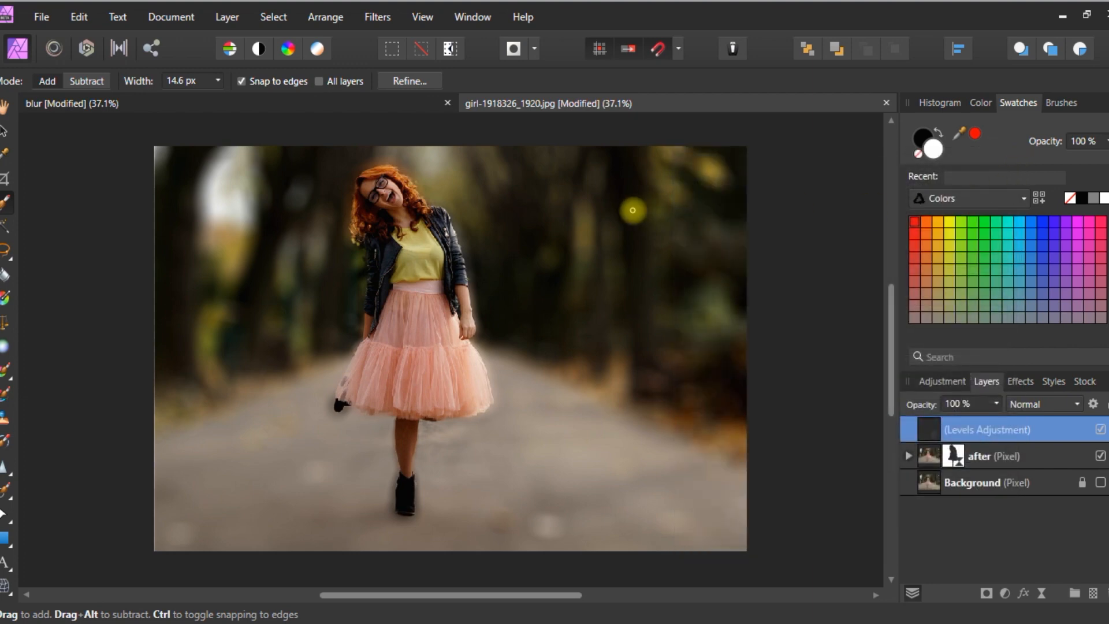
Step: Check the blurred edges around the woman and add a new pixel layer above the Levels adjustment
scroll(420, 225, "up", 4)
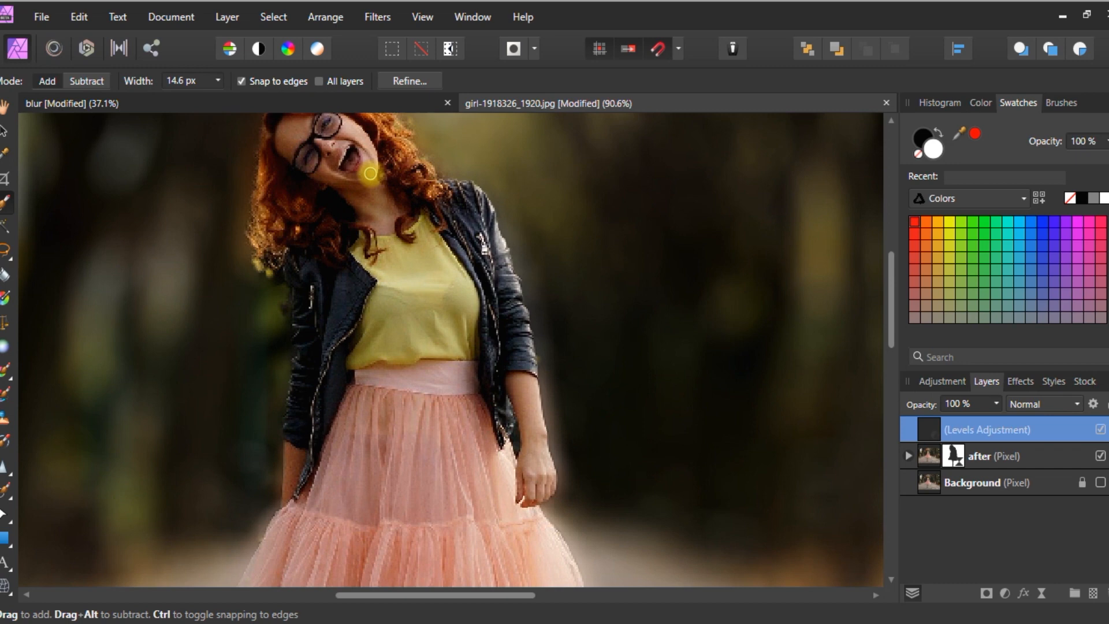
left_click_drag(375, 289, 391, 370)
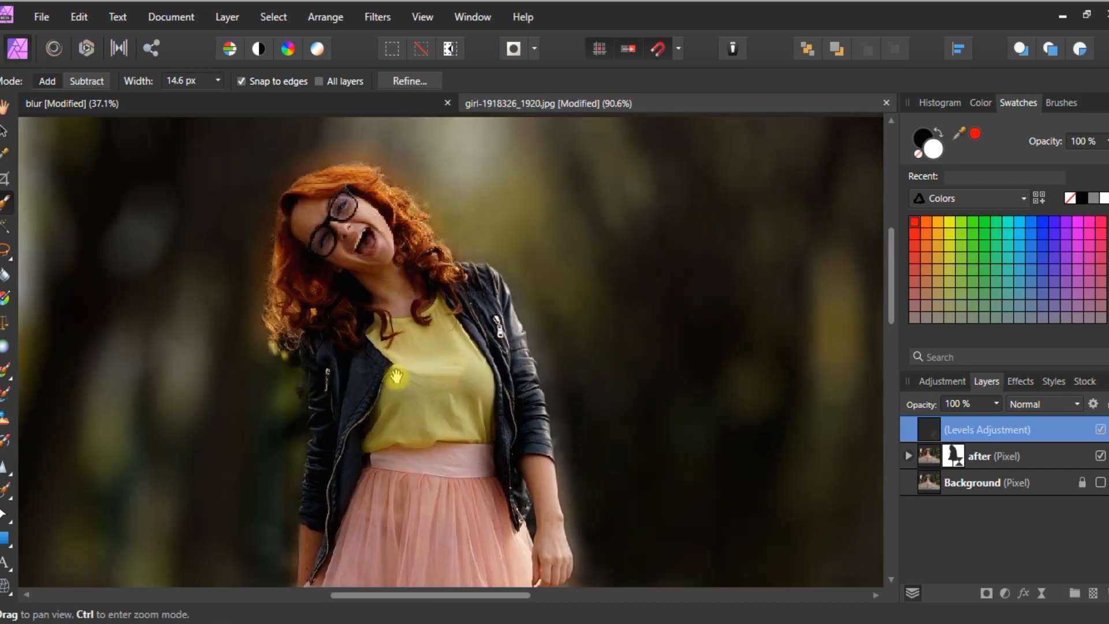
scroll(404, 347, "down", 5)
scroll(407, 347, "up", 2)
key("ctrl+0")
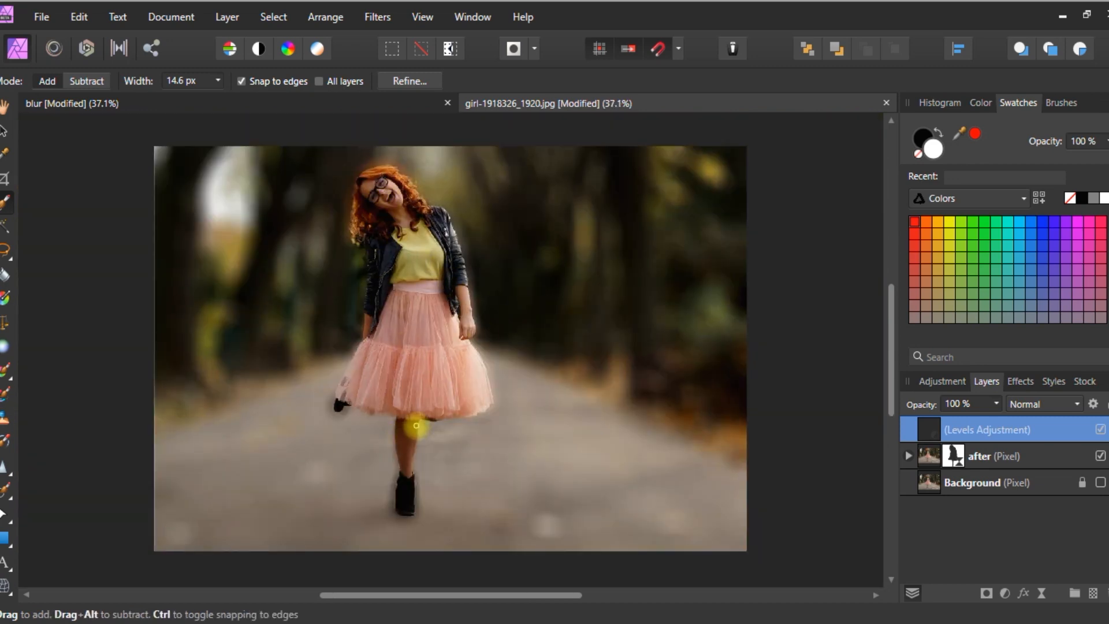
left_click(1093, 593)
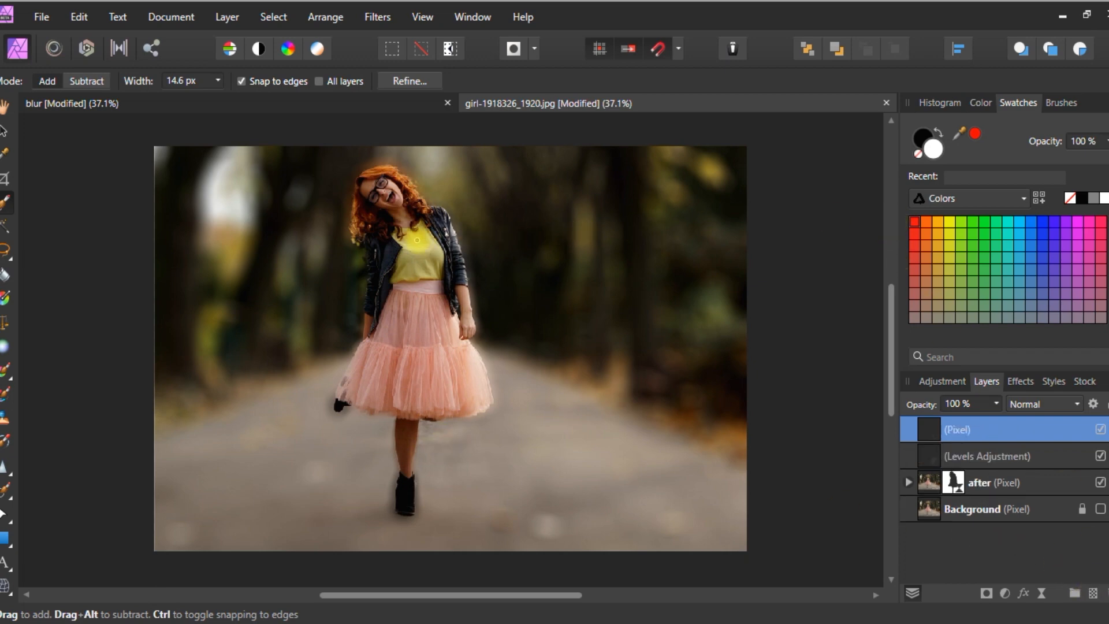
Step: Paint white over the woman's face and neck with the Color Replacement Brush, using widths of 59.8 px and 31.2 px
key("b")
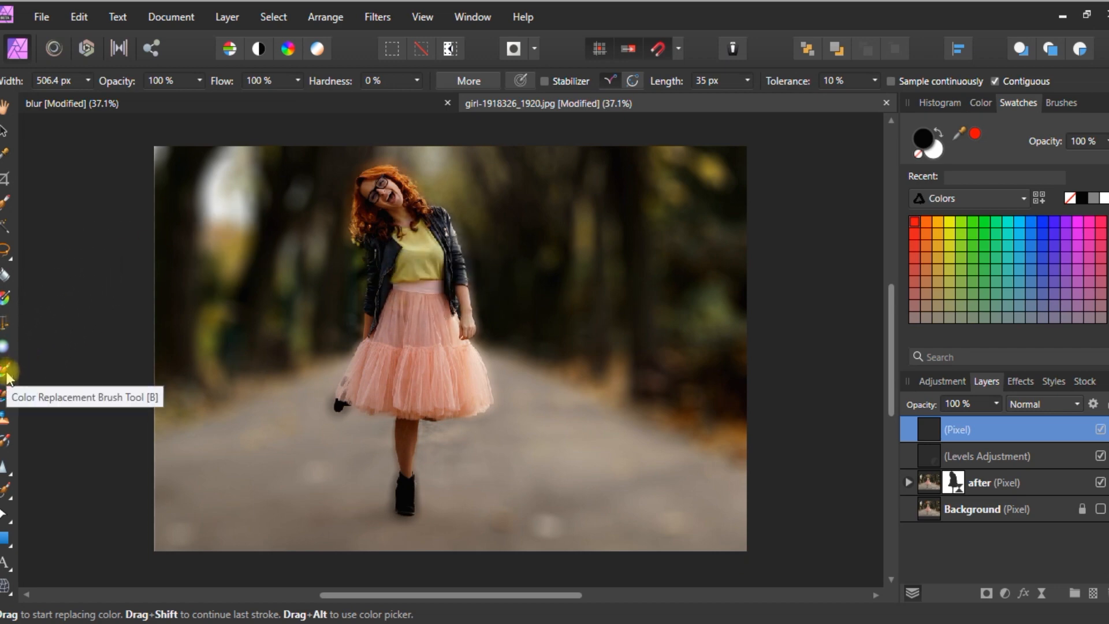
key("bracketleft")
key("bracketleft")
key("bracketleft")
key("bracketleft")
key("bracketleft")
key("bracketleft")
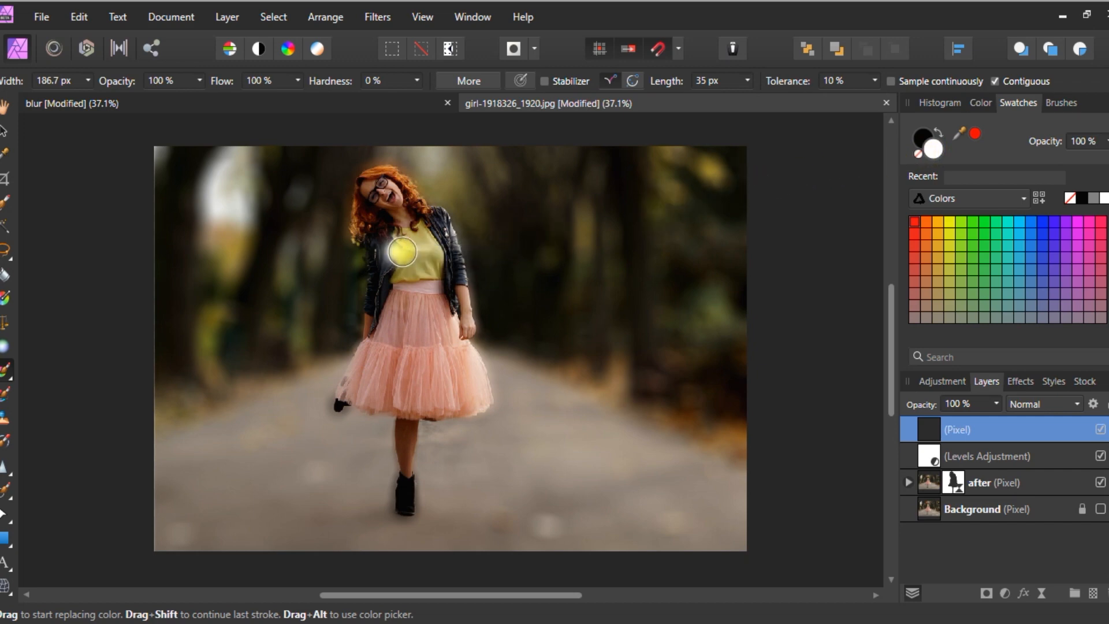
scroll(394, 248, "up", 5)
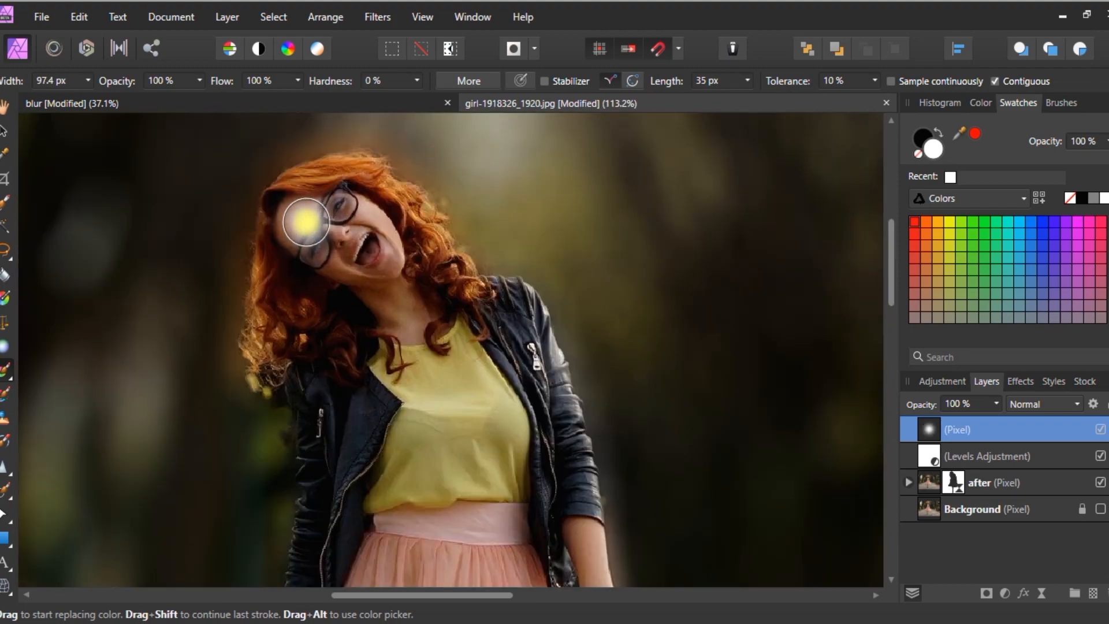
key("bracketleft")
key("bracketleft")
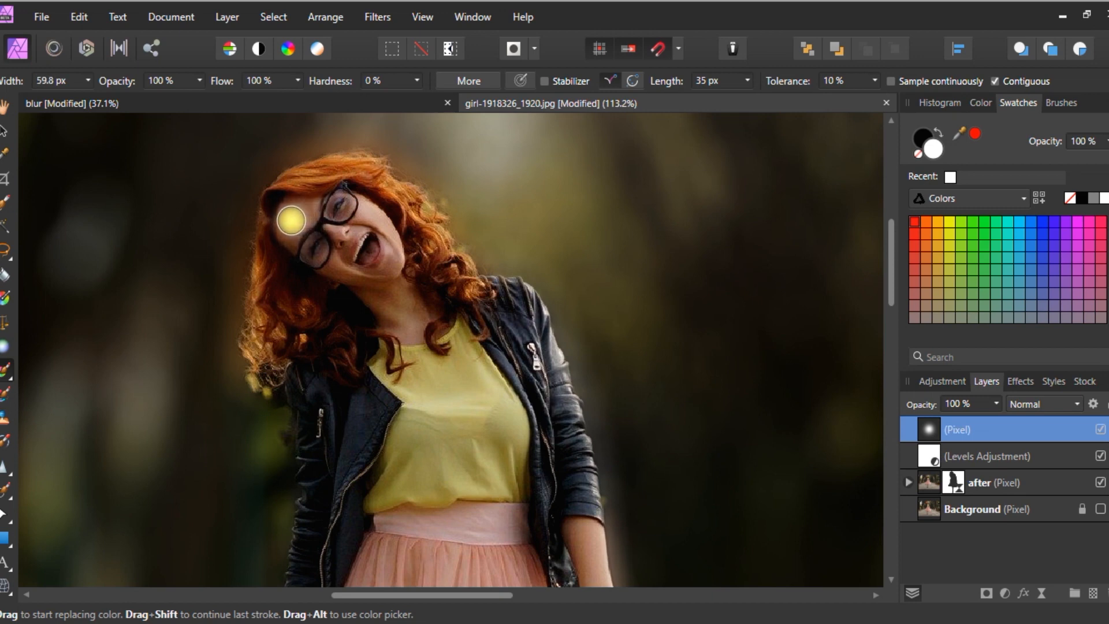
mouse_move(294, 239)
left_mouse_down()
mouse_move(377, 270)
mouse_move(388, 242)
mouse_move(366, 205)
mouse_move(291, 205)
mouse_move(299, 218)
mouse_move(352, 228)
mouse_move(371, 250)
mouse_move(340, 245)
mouse_move(309, 232)
mouse_move(356, 219)
mouse_move(372, 239)
mouse_move(355, 272)
mouse_move(394, 321)
mouse_move(393, 285)
mouse_move(413, 325)
mouse_move(388, 327)
mouse_move(408, 328)
mouse_move(411, 328)
left_mouse_up()
key("[")
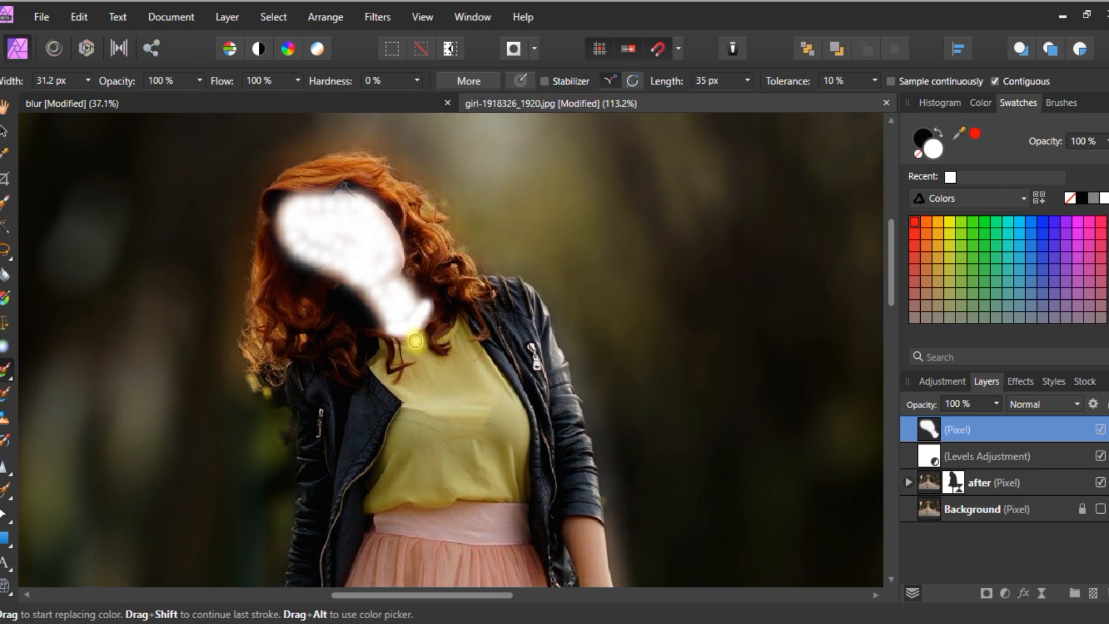
mouse_move(414, 341)
left_mouse_down()
mouse_move(420, 309)
mouse_move(414, 317)
left_mouse_up()
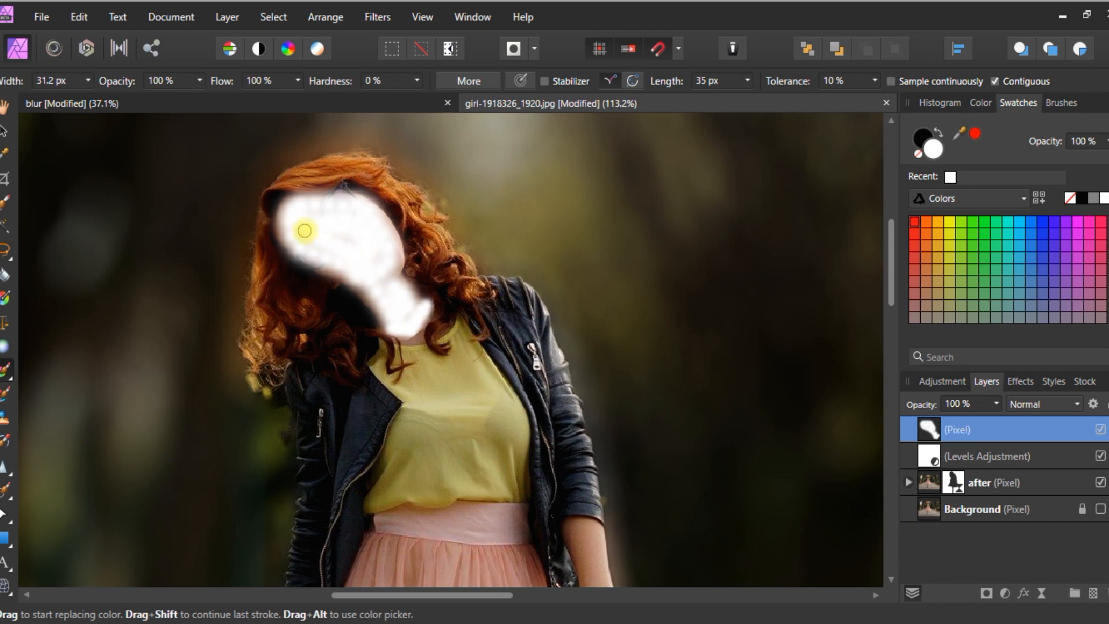
Step: Paint white over the fully visible bare forearm and hand beside the skirt, using a 47.5 px brush and 24.8 px for fine areas
scroll(573, 368, "down", 4)
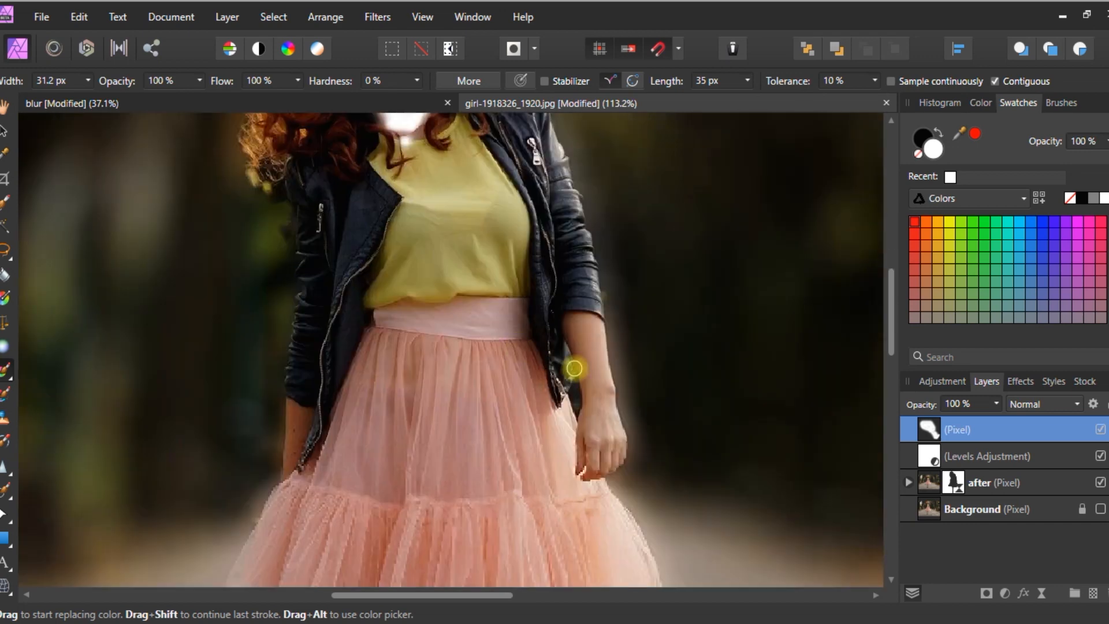
key("bracketright")
key("bracketright")
key("bracketright")
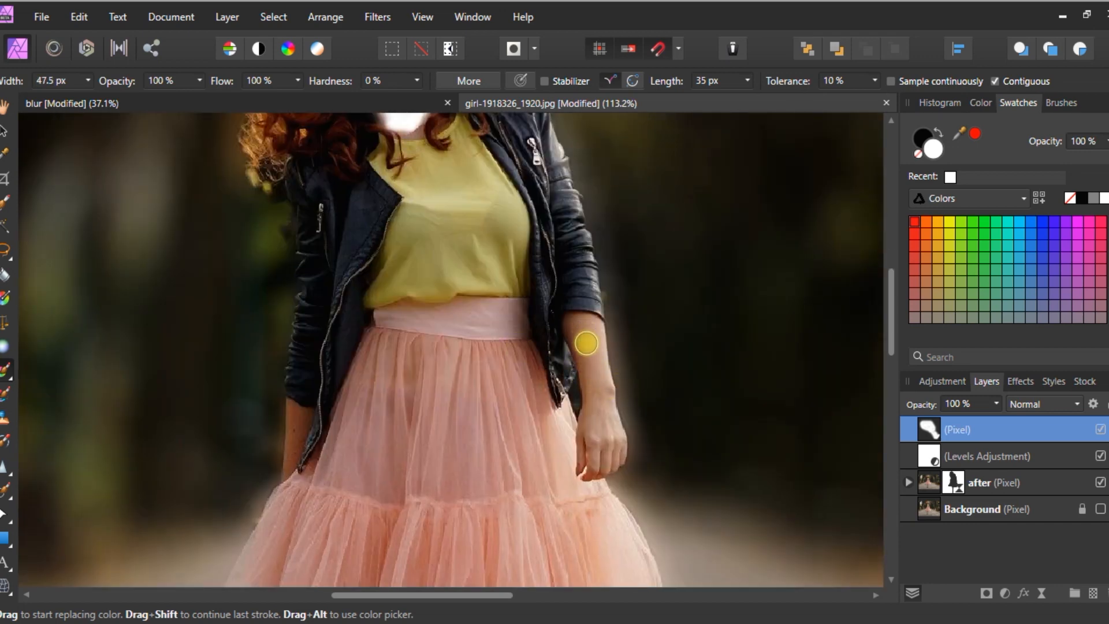
mouse_move(587, 343)
left_mouse_down()
mouse_move(586, 468)
mouse_move(609, 450)
mouse_move(605, 376)
mouse_move(593, 328)
mouse_move(572, 322)
mouse_move(589, 352)
mouse_move(603, 454)
mouse_move(615, 456)
mouse_move(606, 417)
left_mouse_up()
scroll(607, 417, "down", 2)
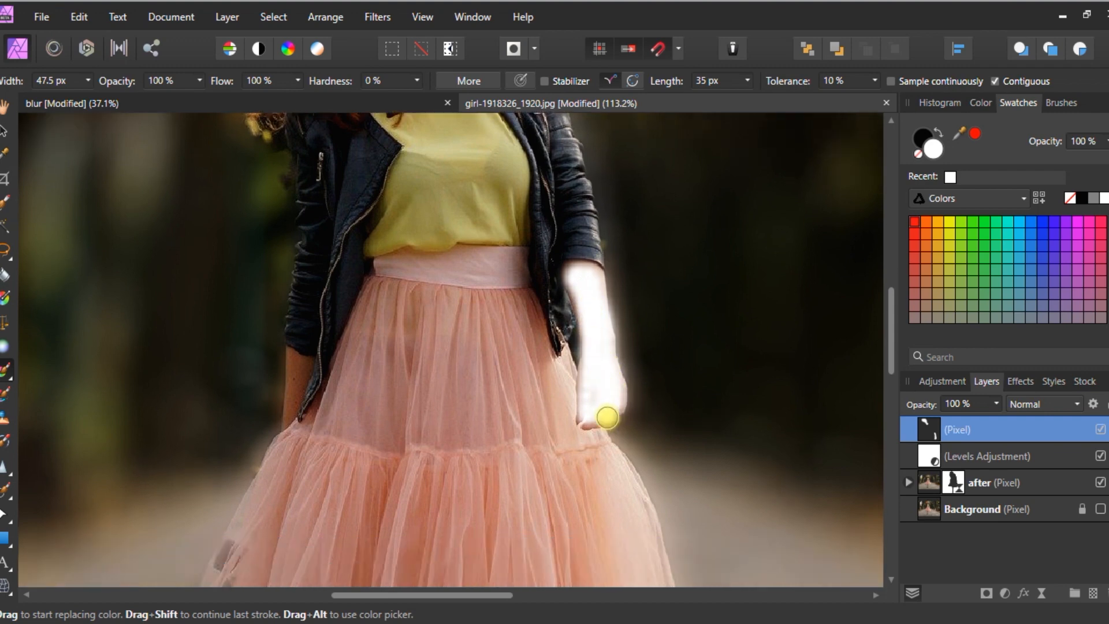
key("bracketleft")
key("bracketleft")
key("bracketleft")
key("ctrl+z")
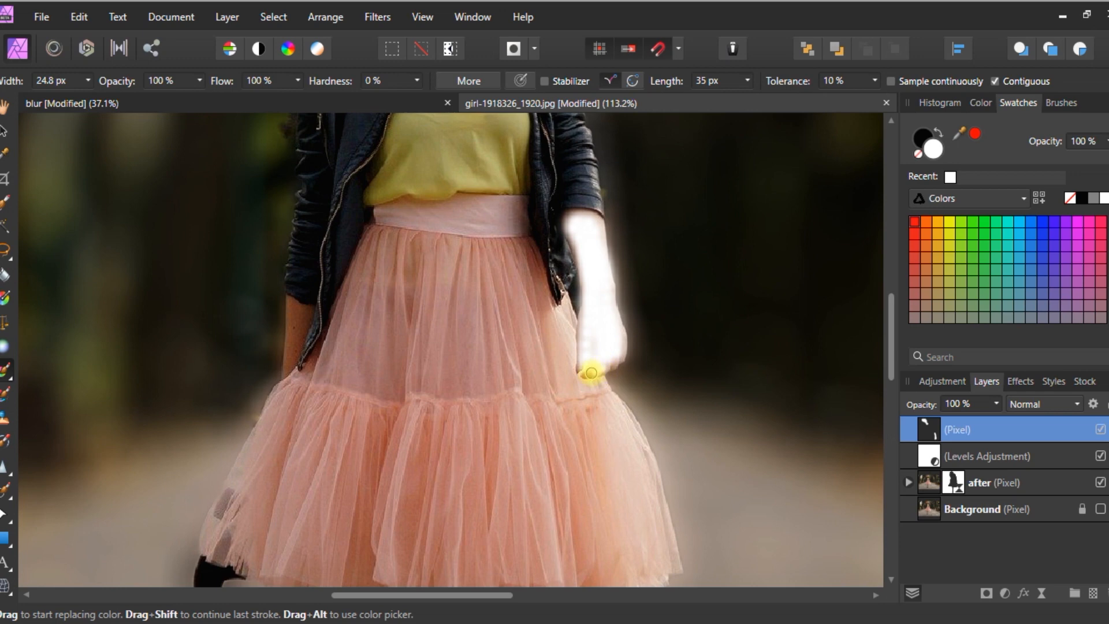
Step: Paint white over the bare leg between the skirt hem and the boot, starting with a 66 px brush
scroll(598, 363, "down", 6)
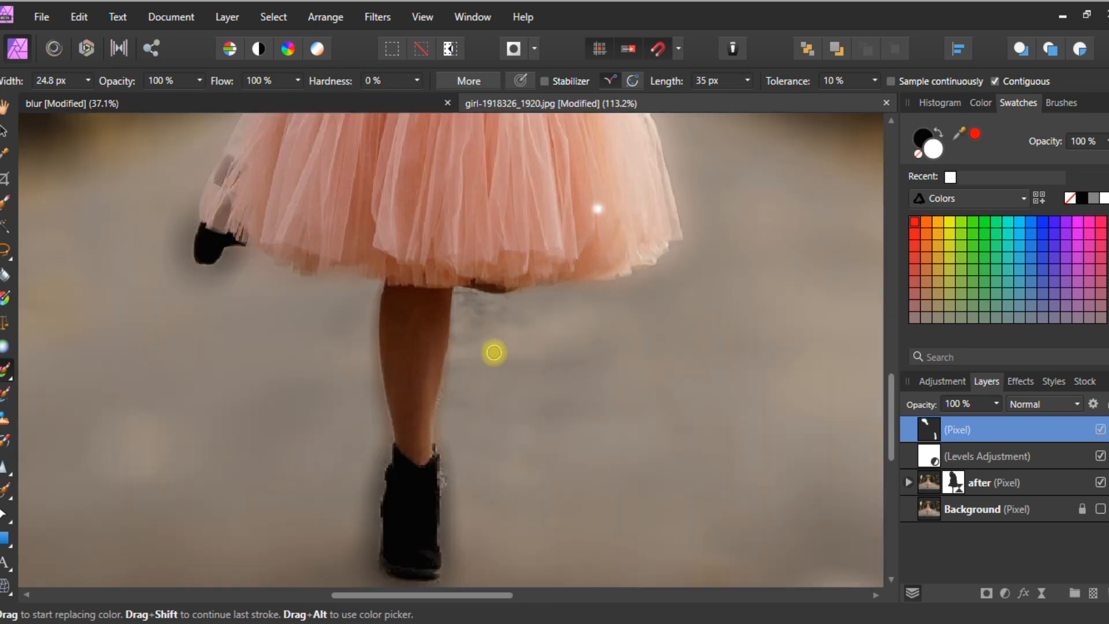
key("bracketright")
key("bracketright")
key("bracketright")
key("bracketright")
key("bracketright")
key("bracketright")
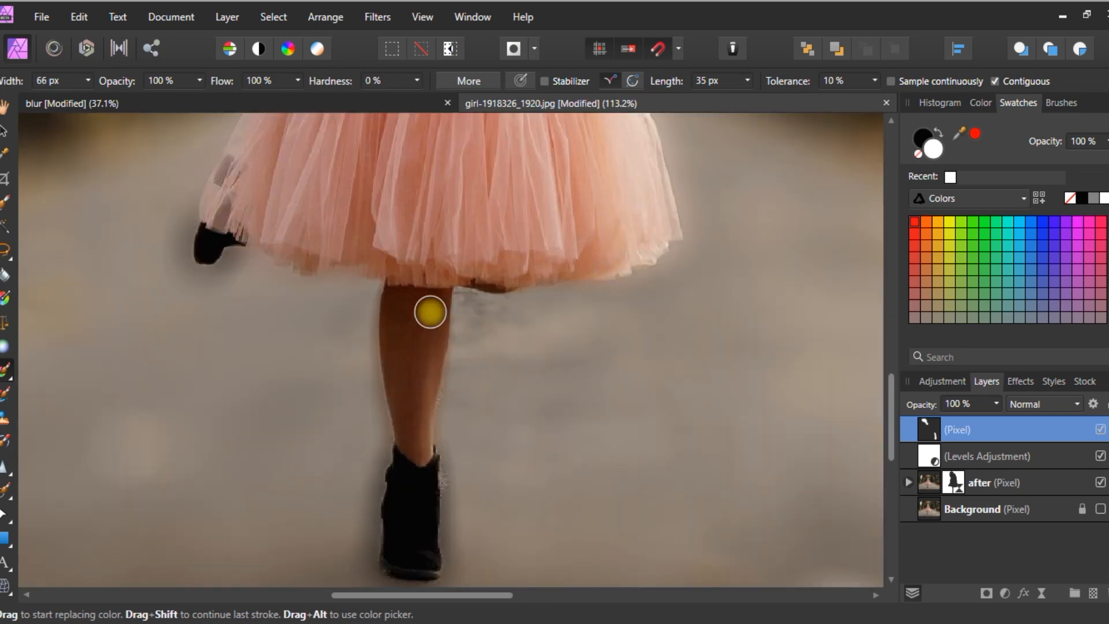
mouse_move(428, 312)
left_mouse_down()
mouse_move(421, 447)
mouse_move(402, 416)
mouse_move(394, 314)
mouse_move(417, 303)
mouse_move(407, 306)
mouse_move(416, 430)
mouse_move(393, 360)
mouse_move(398, 308)
left_mouse_up()
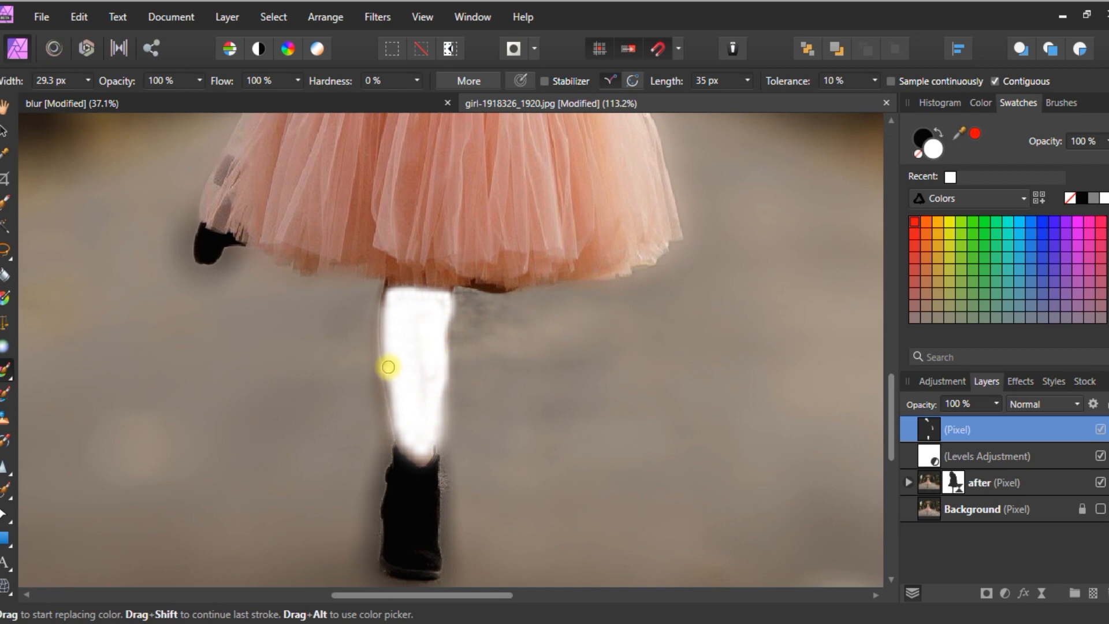
Step: Paint white over the other forearm, partly covered by the jacket, with a 20.7 px brush, undoing the wider first strokes
scroll(419, 406, "up", 5)
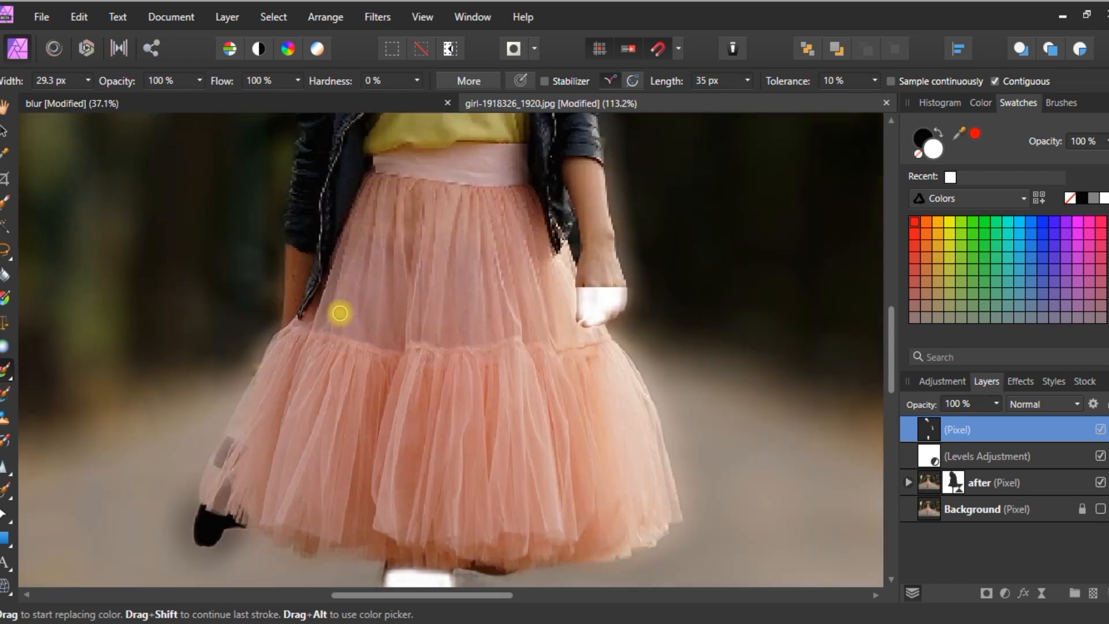
key("bracketright")
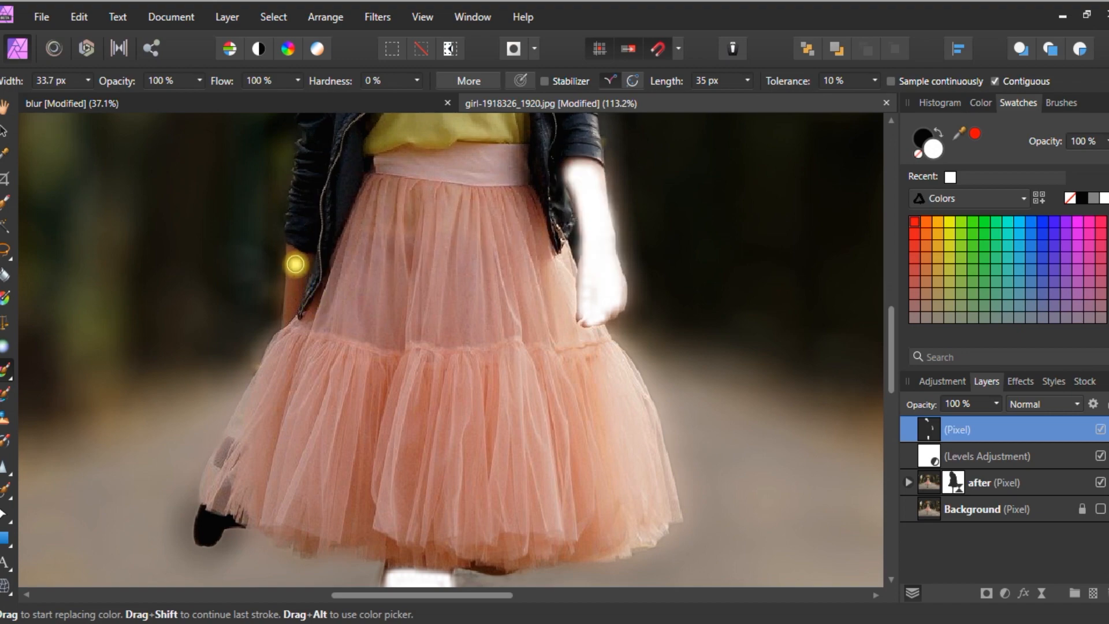
scroll(295, 264, "up", 4)
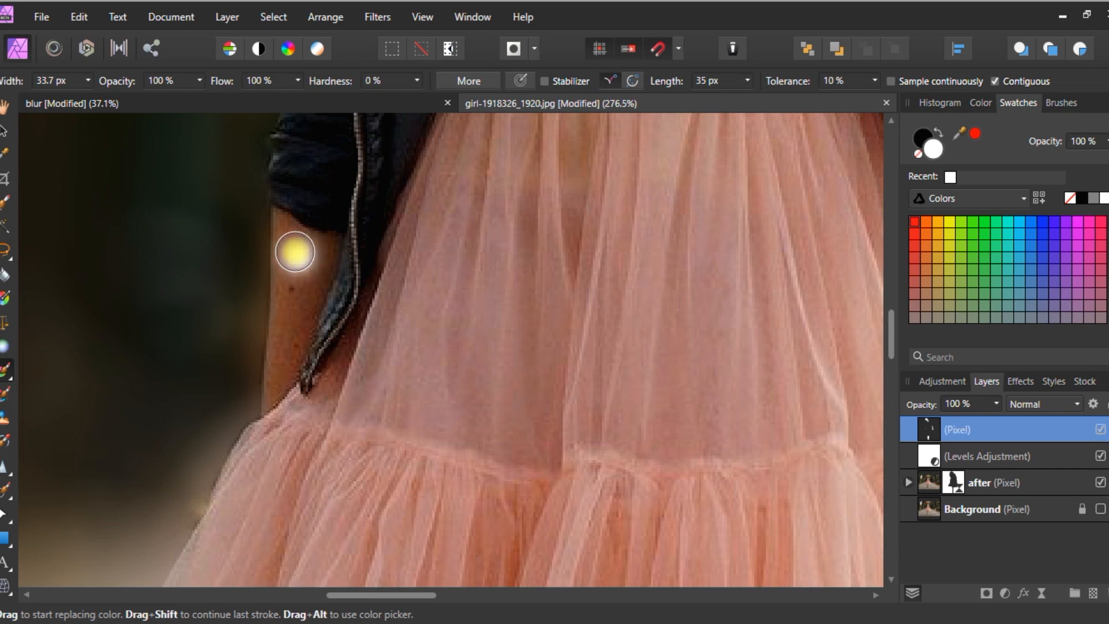
mouse_move(293, 249)
left_mouse_down()
mouse_move(276, 390)
mouse_move(307, 265)
left_mouse_up()
key("bracketleft")
key("bracketleft")
key("bracketleft")
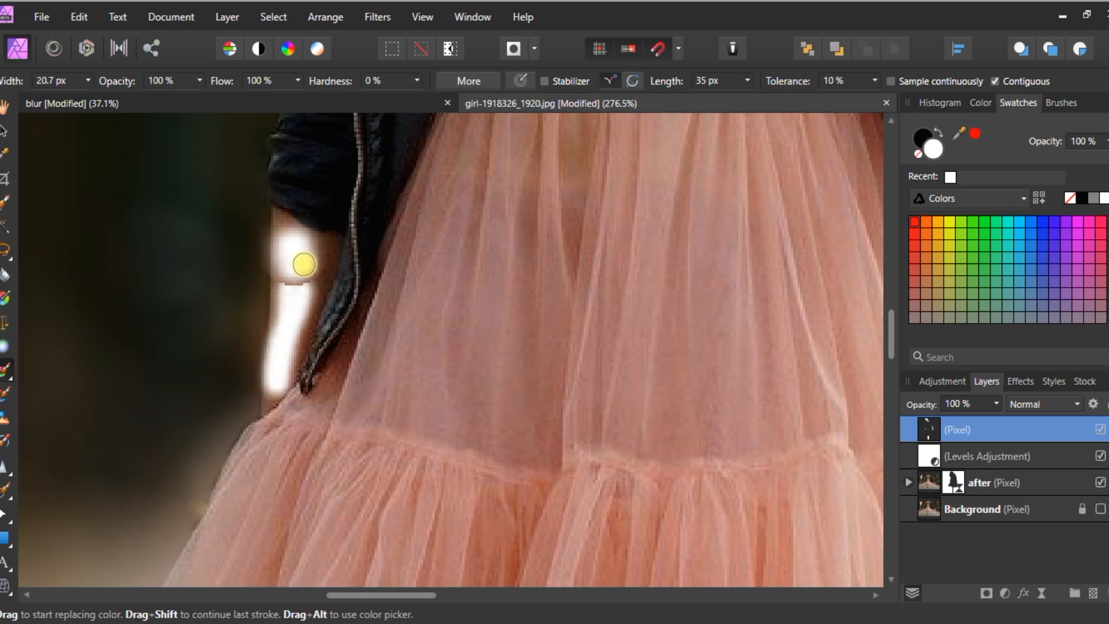
key("ctrl+z")
key("ctrl+z")
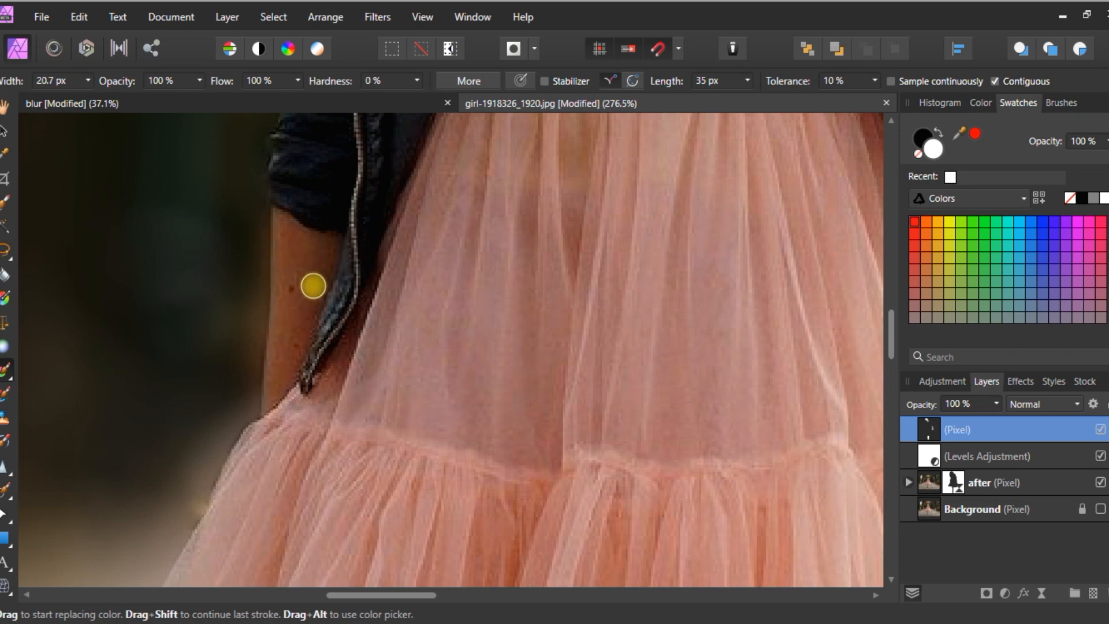
mouse_move(299, 260)
left_mouse_down()
mouse_move(275, 372)
mouse_move(295, 265)
mouse_move(293, 230)
mouse_move(280, 223)
mouse_move(327, 250)
mouse_move(278, 376)
mouse_move(317, 250)
mouse_move(282, 223)
mouse_move(272, 310)
mouse_move(333, 320)
left_mouse_up()
key("ctrl+0")
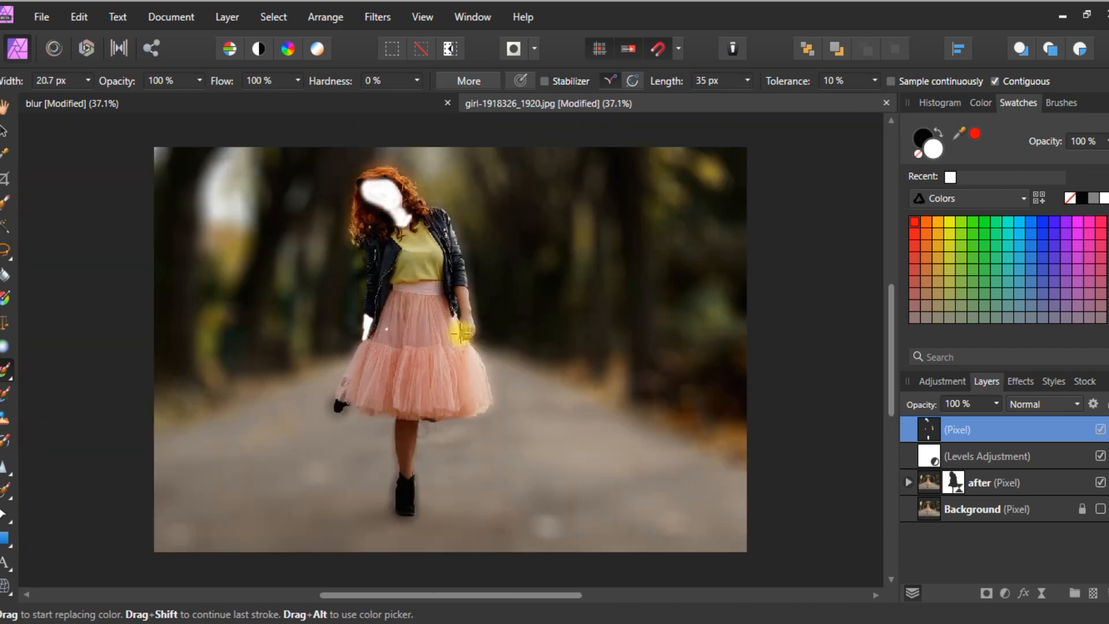
Step: Set the painted pixel layer's blend mode to Soft Light and slightly lower its opacity
left_click(1030, 405)
scroll(1024, 356, "down", 2)
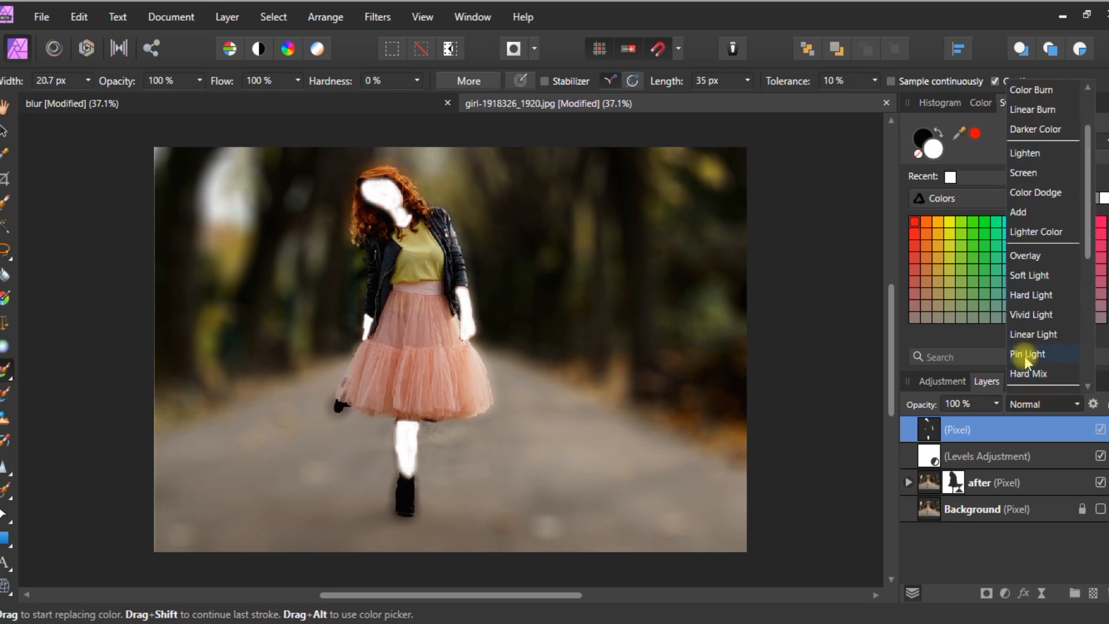
left_click(1027, 277)
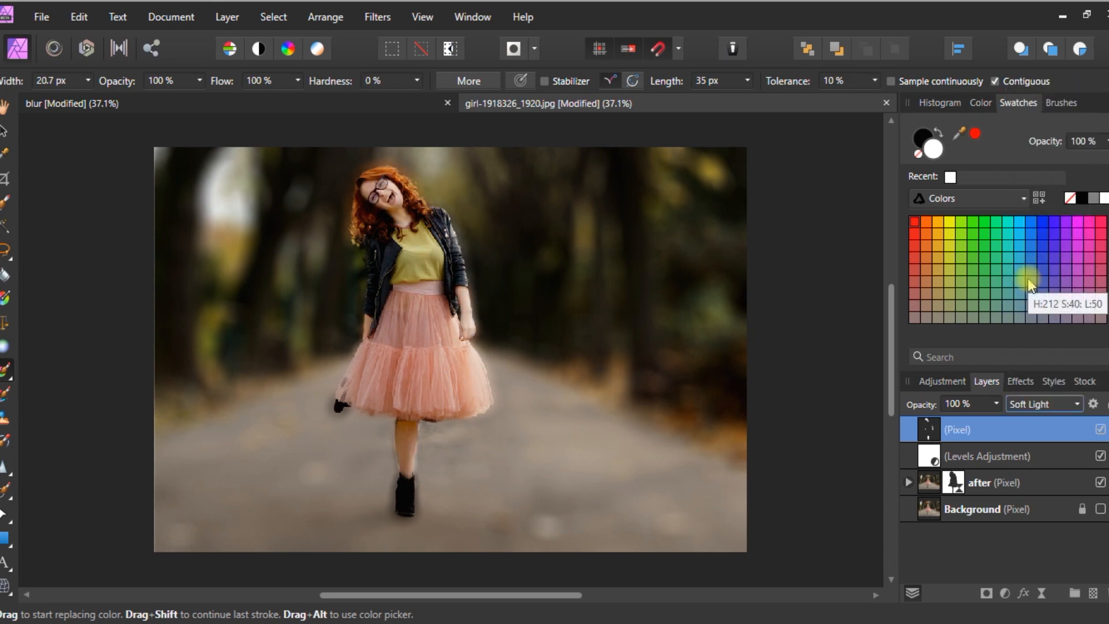
left_click(999, 405)
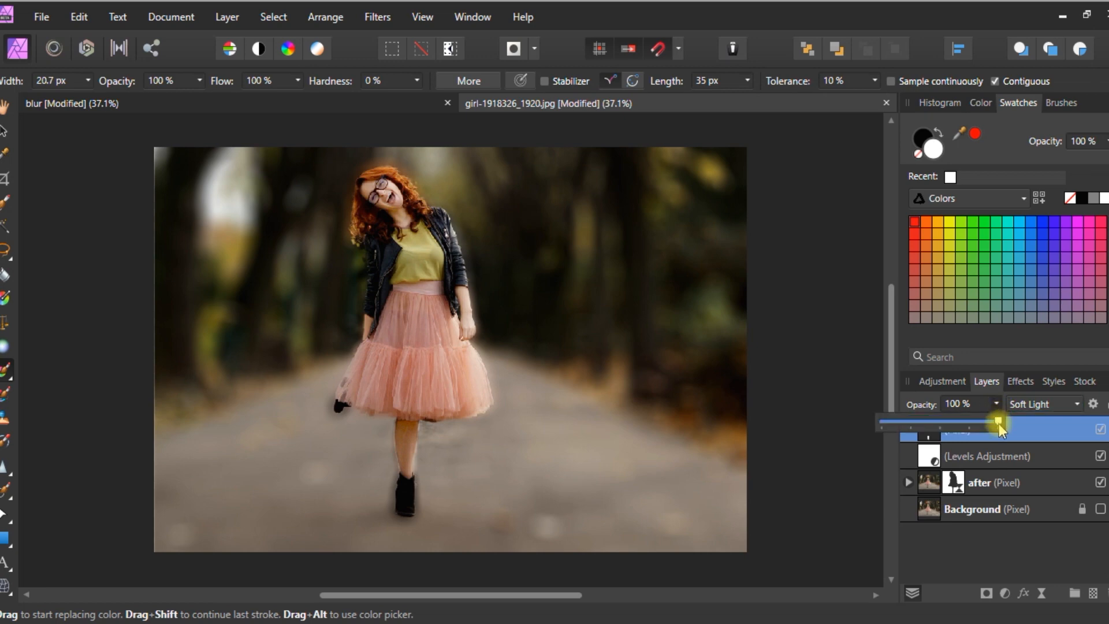
left_click_drag(997, 424, 992, 427)
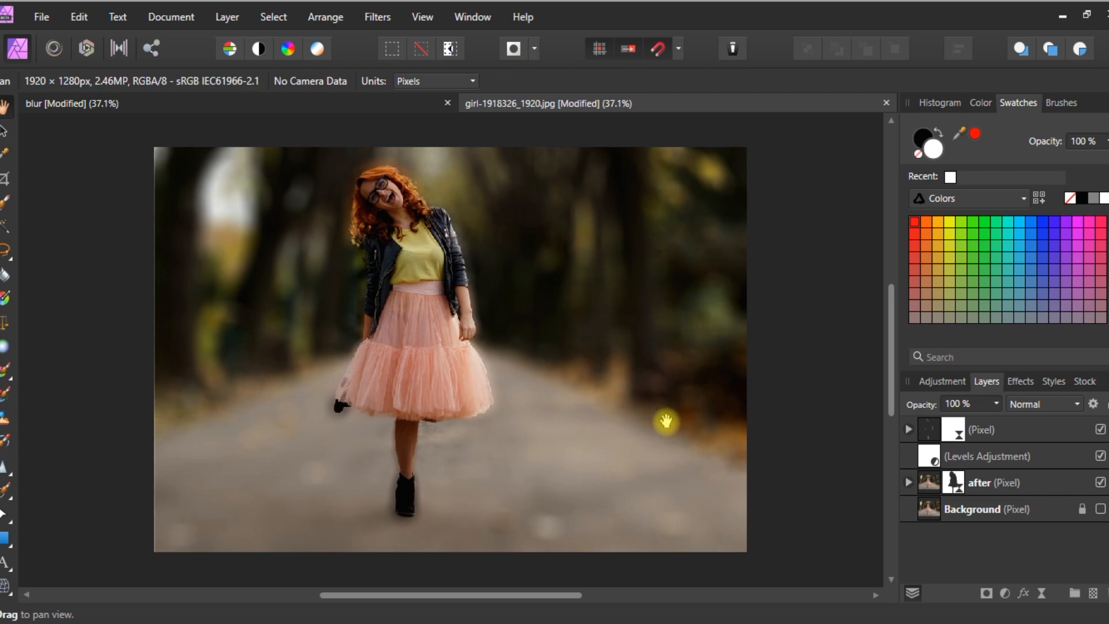
Step: Add a live Lighting filter at the top of the layer stack and move its settings dialog clear of the photo
left_click(1042, 593)
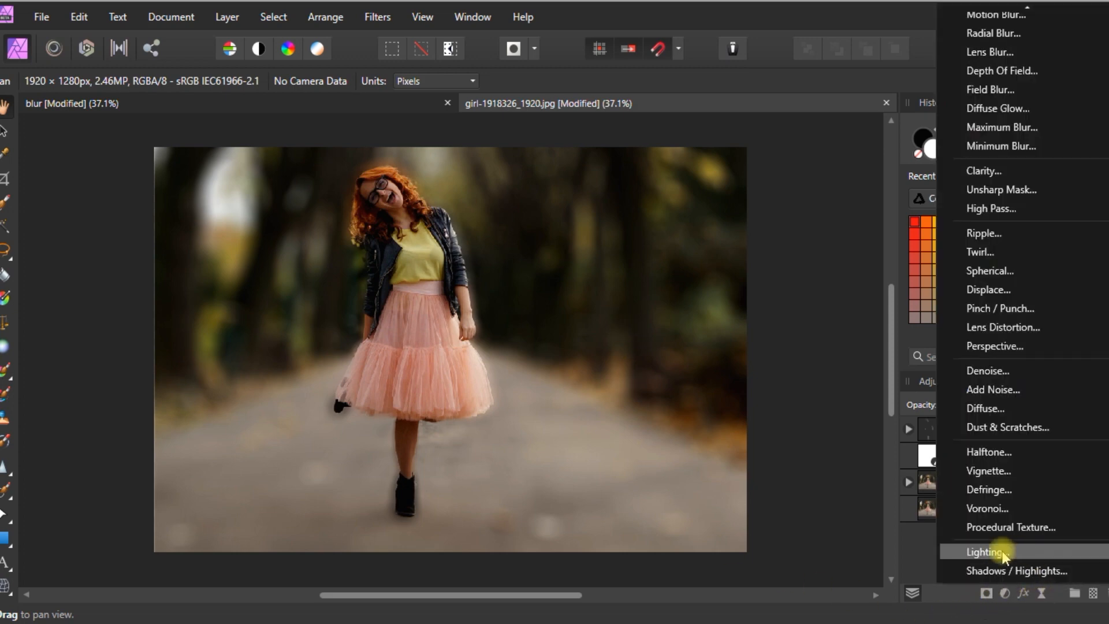
left_click(1003, 553)
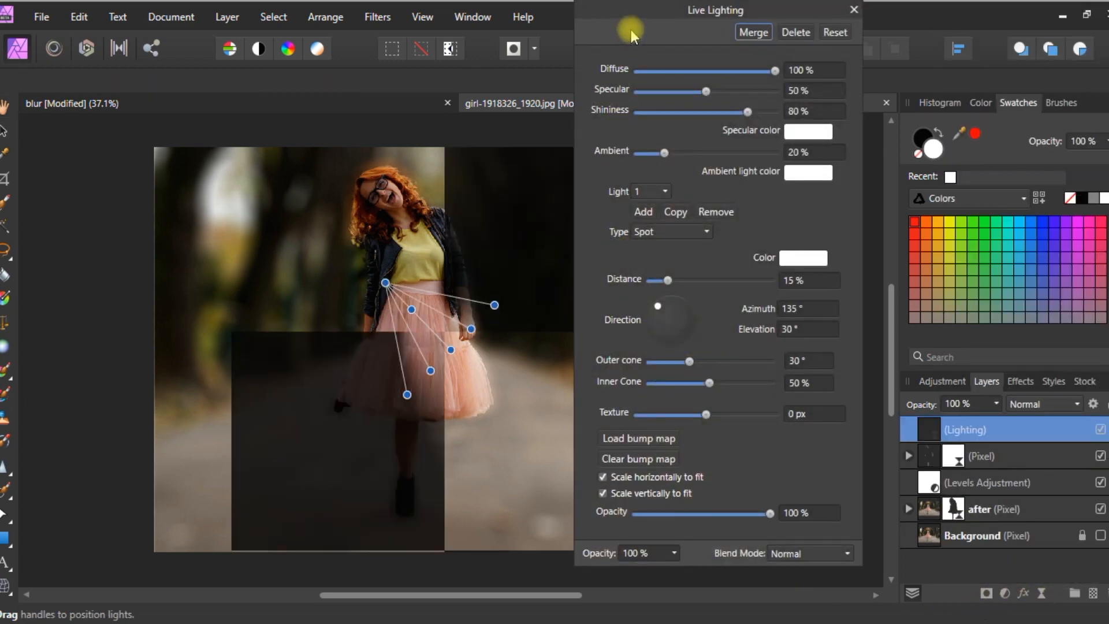
left_click_drag(631, 29, 844, 33)
scroll(428, 330, "down", 3)
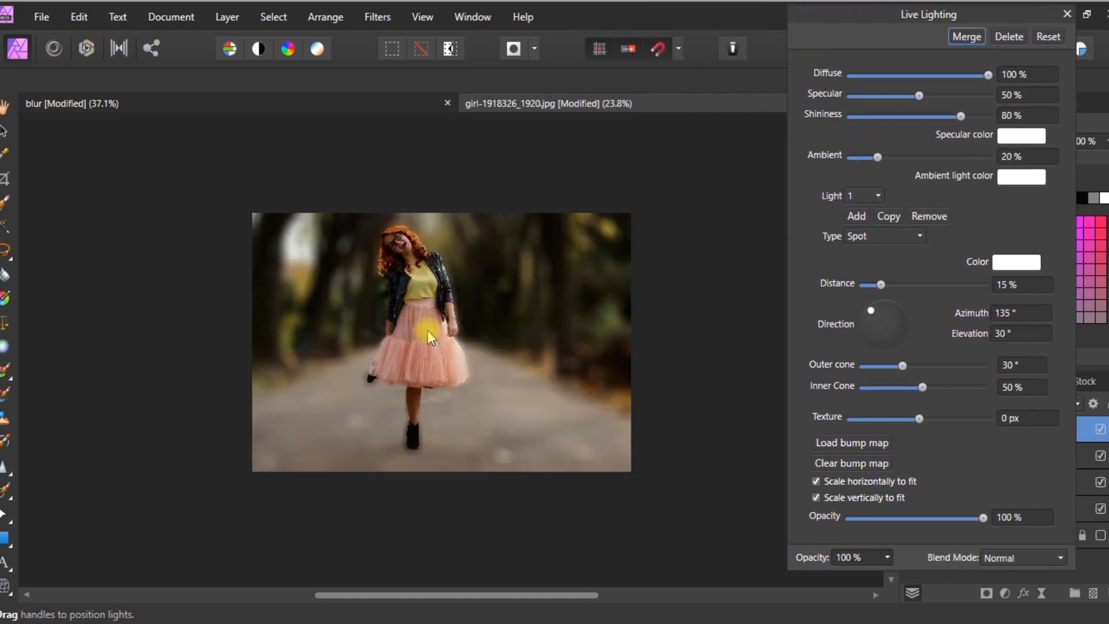
Step: Place the spot light beyond the photo's upper-right corner, aimed at the woman, with Distance 88 %, Azimuth 34.8° and Elevation 39.6°
left_click_drag(400, 301, 716, 126)
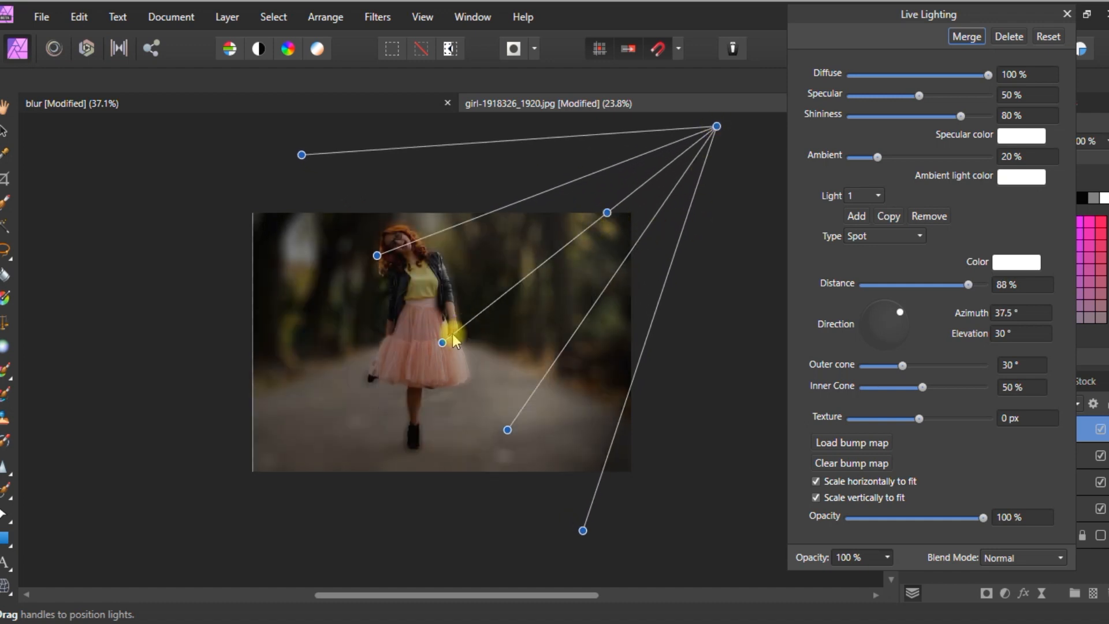
left_click_drag(443, 343, 436, 311)
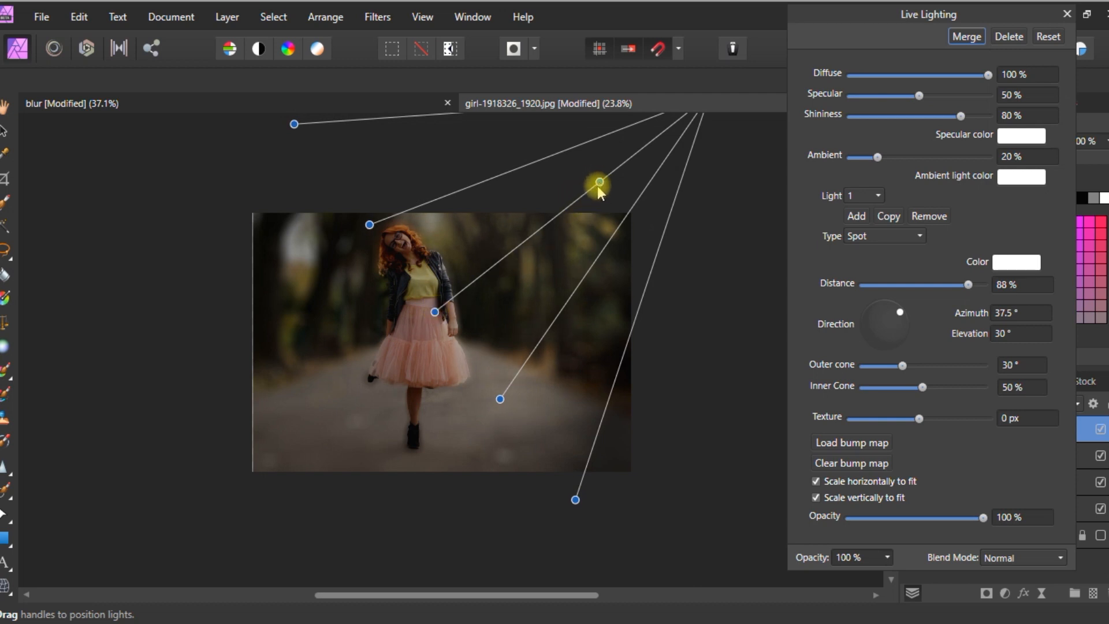
left_click_drag(599, 182, 571, 215)
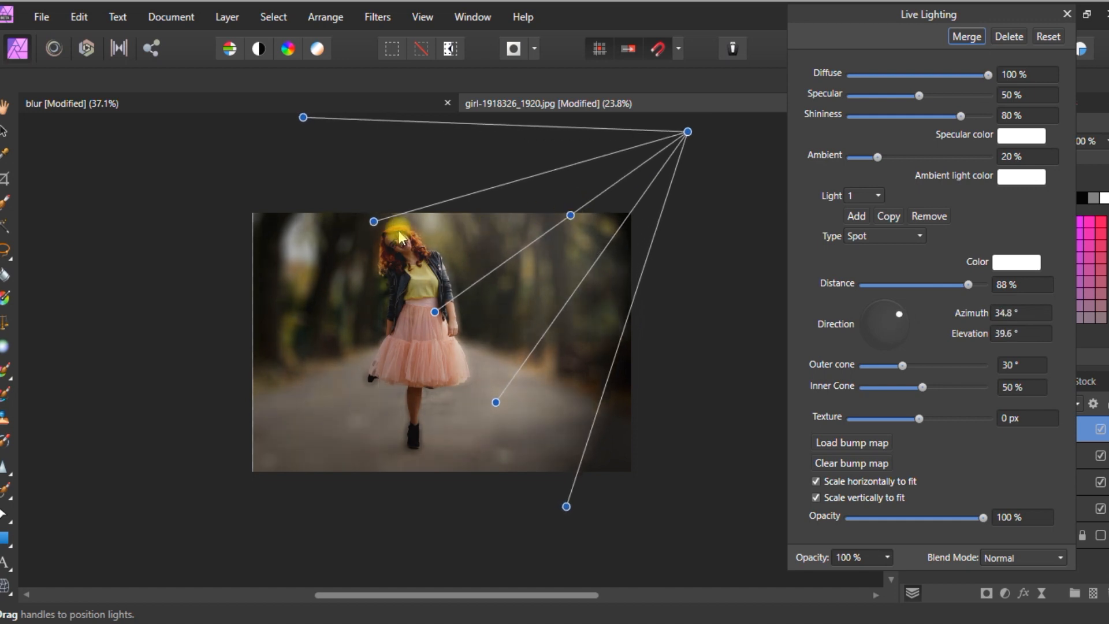
Step: Set the spot light's outer cone to 39.3° and inner cone to 47 %, and shift its target to the woman's waist
left_click_drag(374, 220, 395, 239)
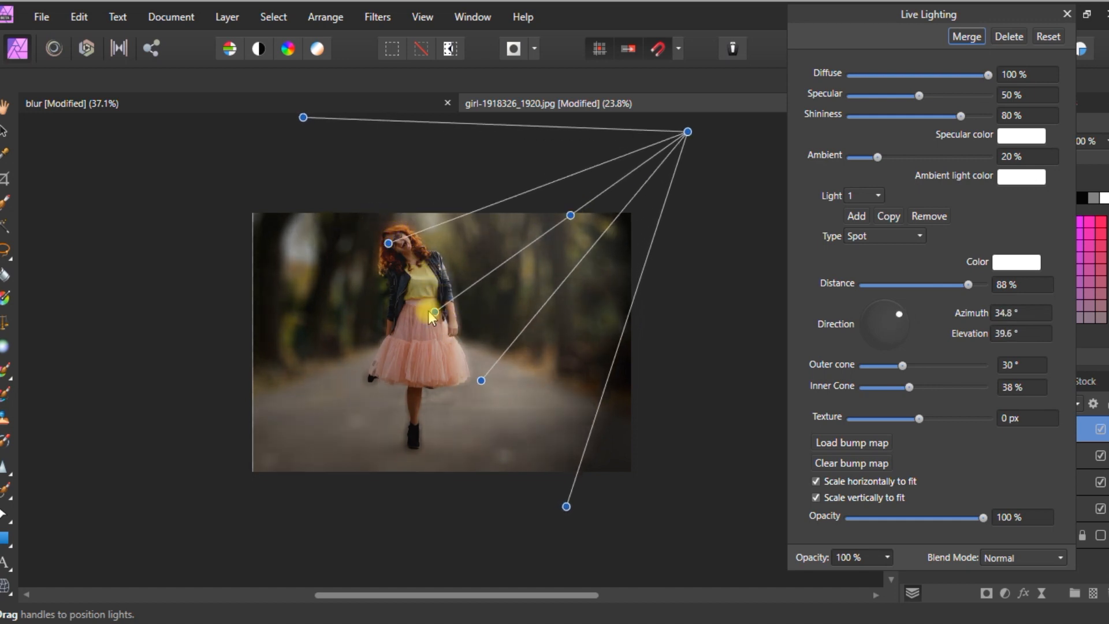
left_click_drag(438, 309, 426, 291)
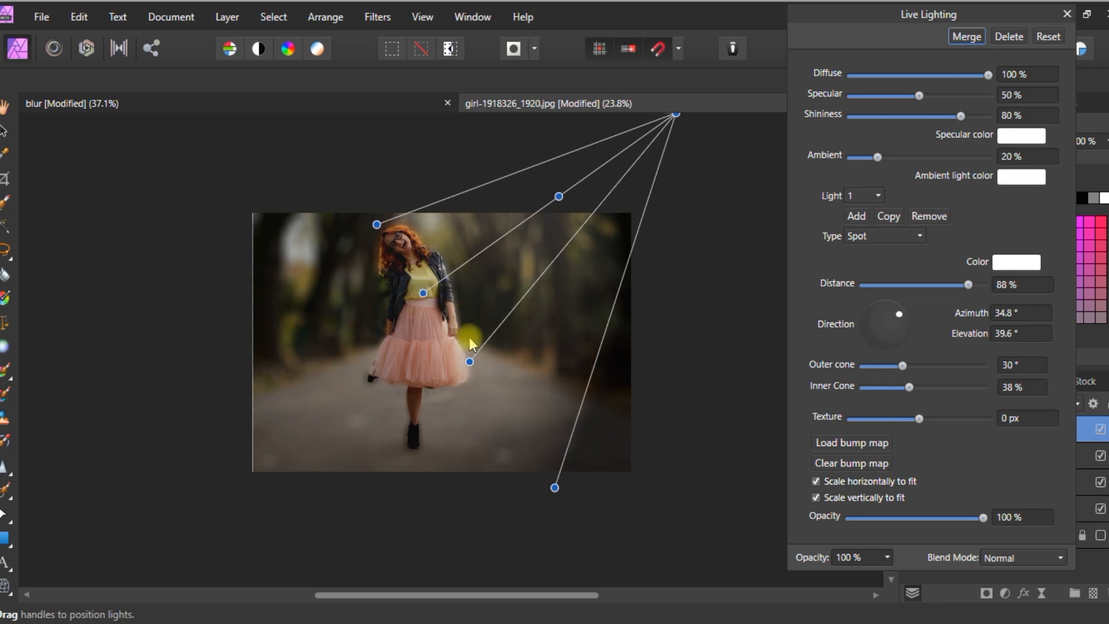
left_click_drag(554, 490, 688, 515)
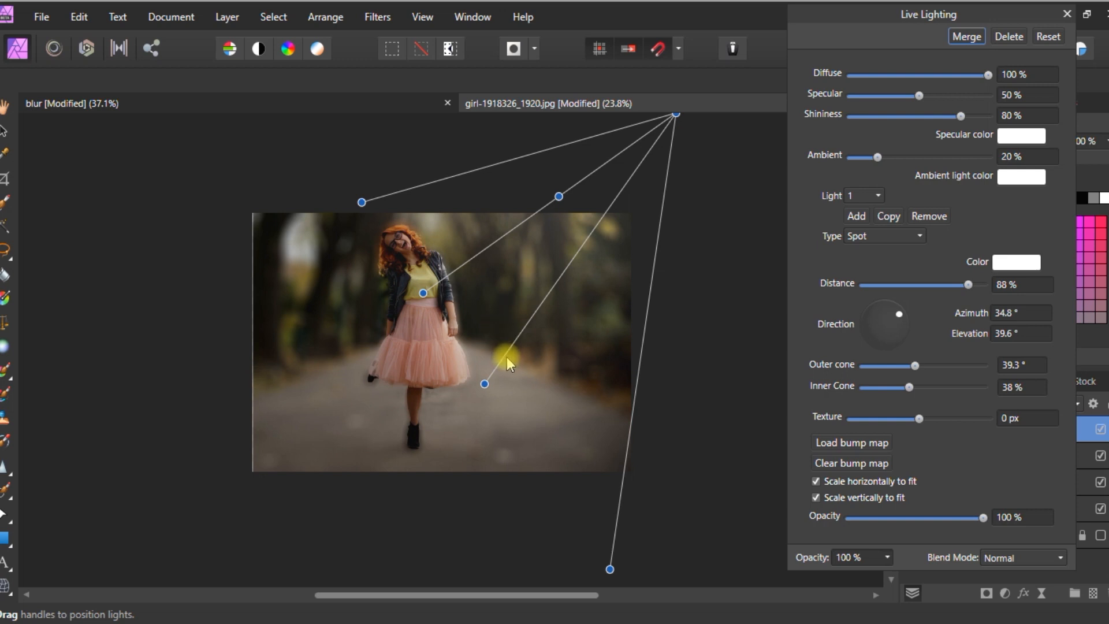
scroll(507, 357, "up", 1)
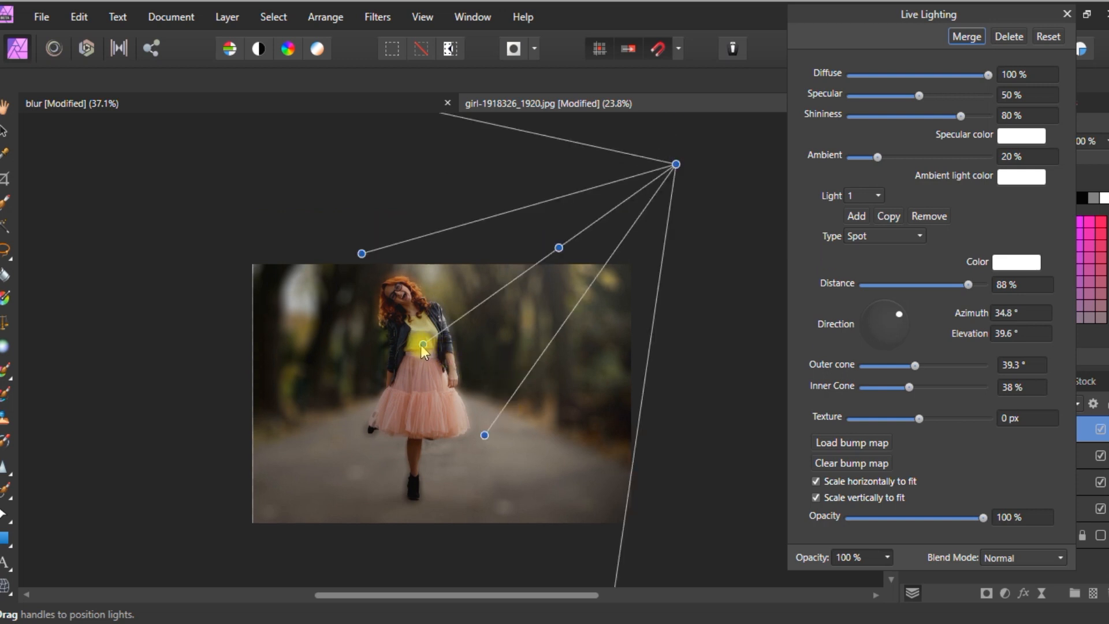
left_click_drag(421, 346, 401, 358)
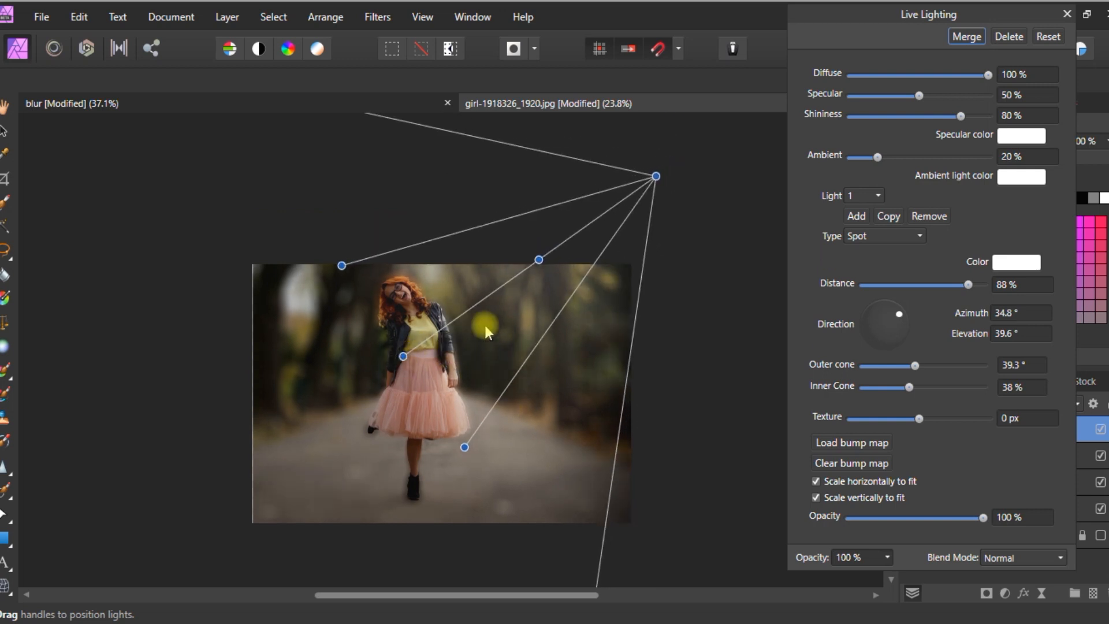
left_click_drag(469, 448, 484, 472)
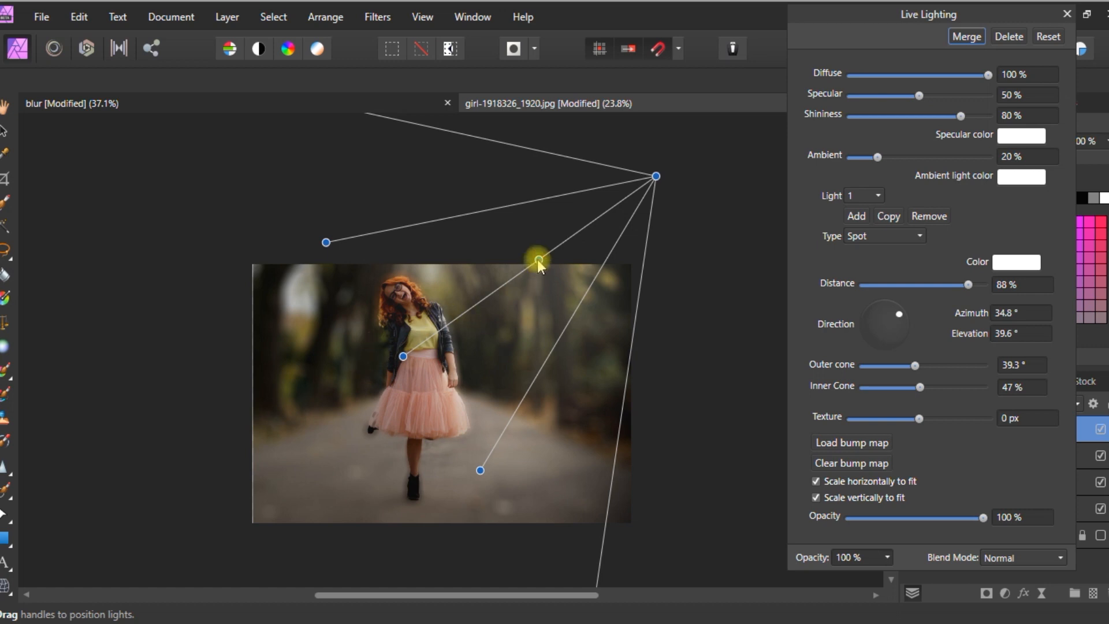
Step: Refine the spot light to Azimuth 32.7°, Elevation 40.7° and inner cone 58 %, then close the Live Lighting settings
mouse_move(538, 261)
left_mouse_down()
mouse_move(522, 271)
mouse_move(536, 267)
left_mouse_up()
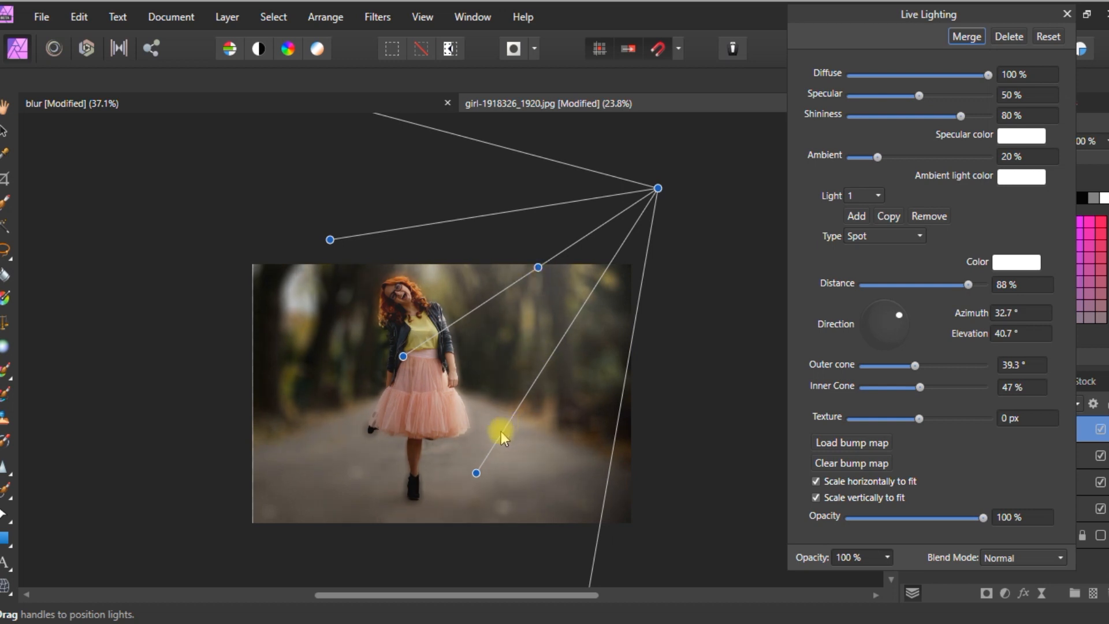
left_click_drag(476, 477, 526, 487)
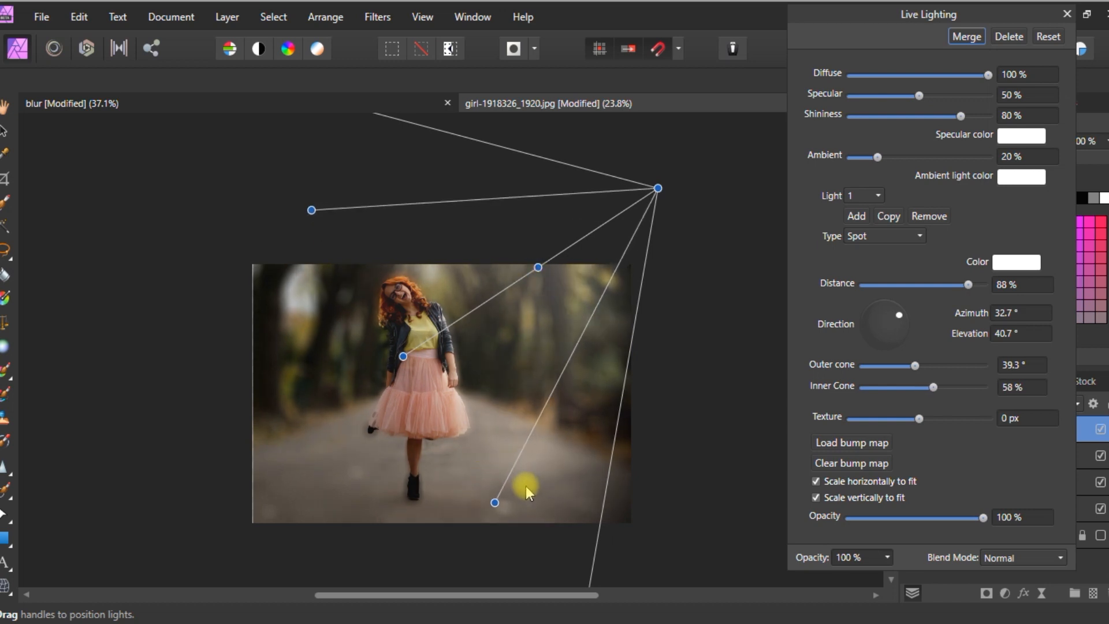
key("ctrl+0")
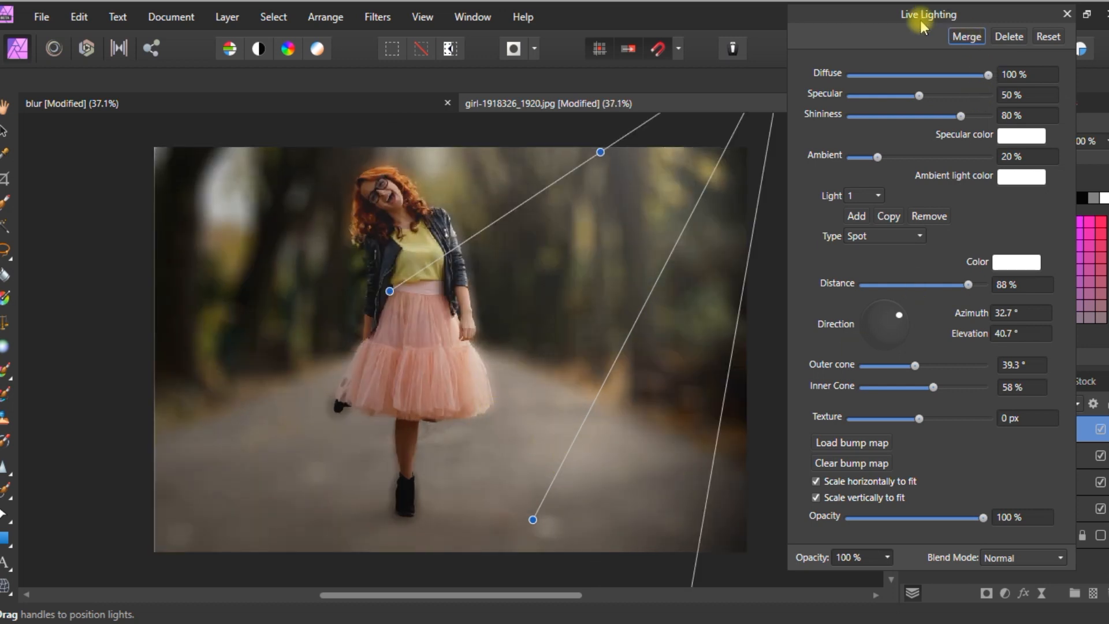
left_click_drag(921, 19, 811, 38)
left_click(952, 35)
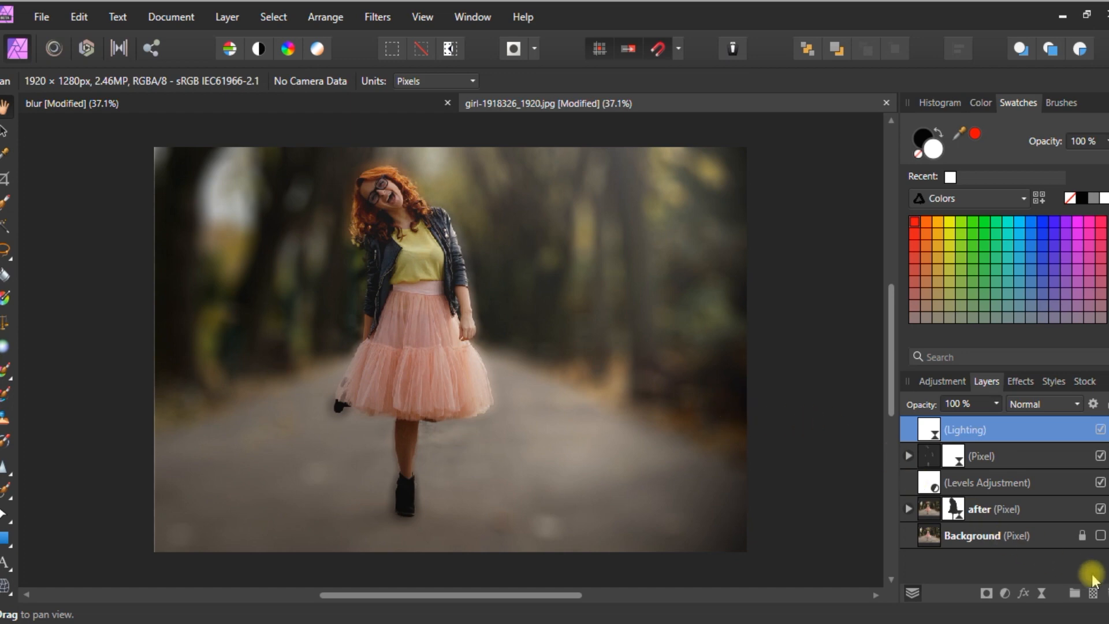
Step: Add a pixel layer above the Lighting filter and set up an orange painting brush 565.4 px wide
left_click(1093, 594)
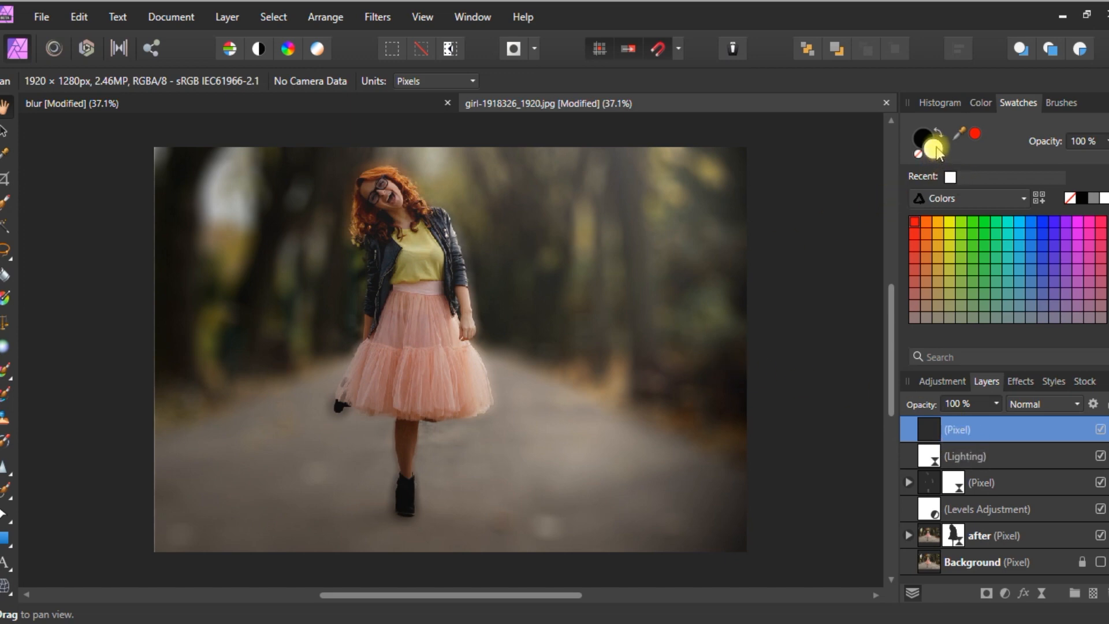
left_click(925, 221)
key("b")
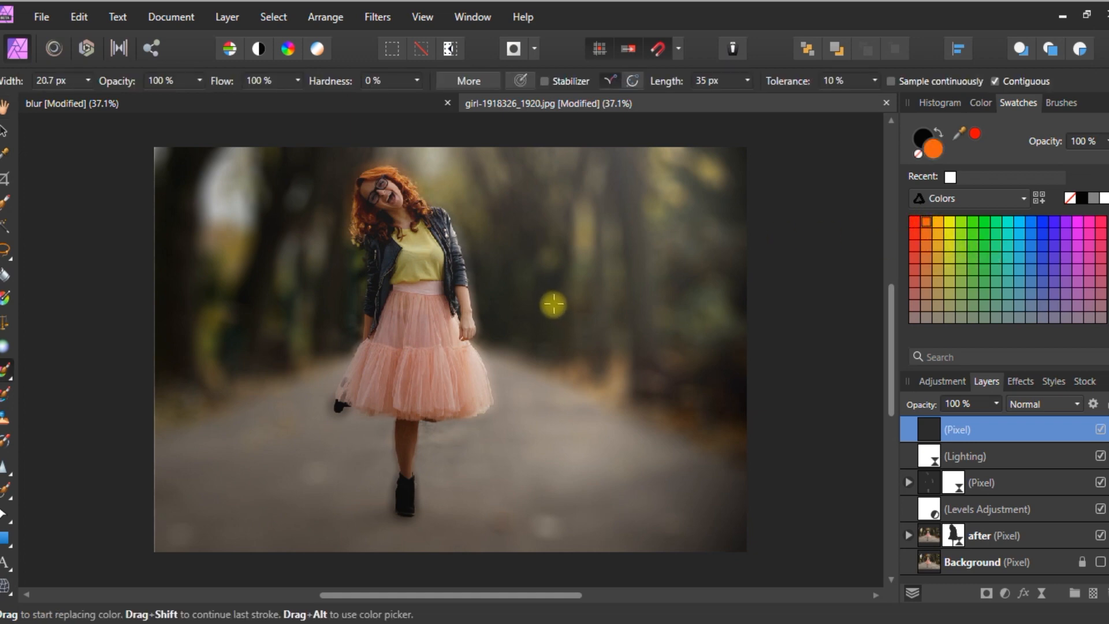
key("bracketright")
key("bracketright")
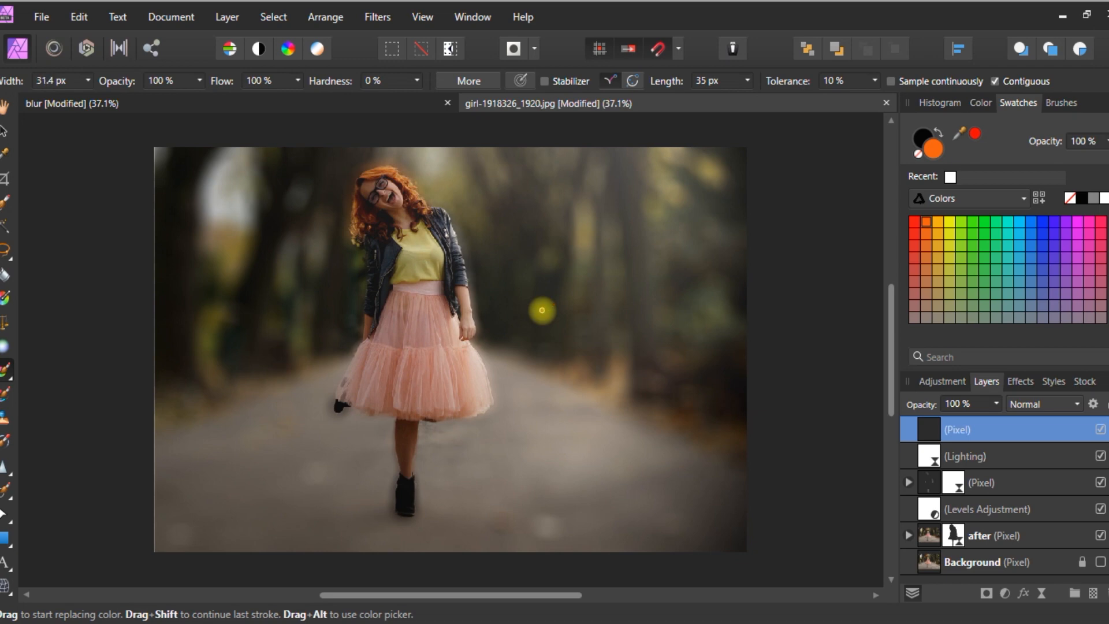
key("bracketright")
key("bracketright")
key("bracketright")
key("bracketright")
key("bracketright")
key("bracketright")
key("bracketright")
key("bracketright")
key("bracketright")
key("bracketright")
key("bracketright")
key("bracketright")
key("bracketright")
key("bracketright")
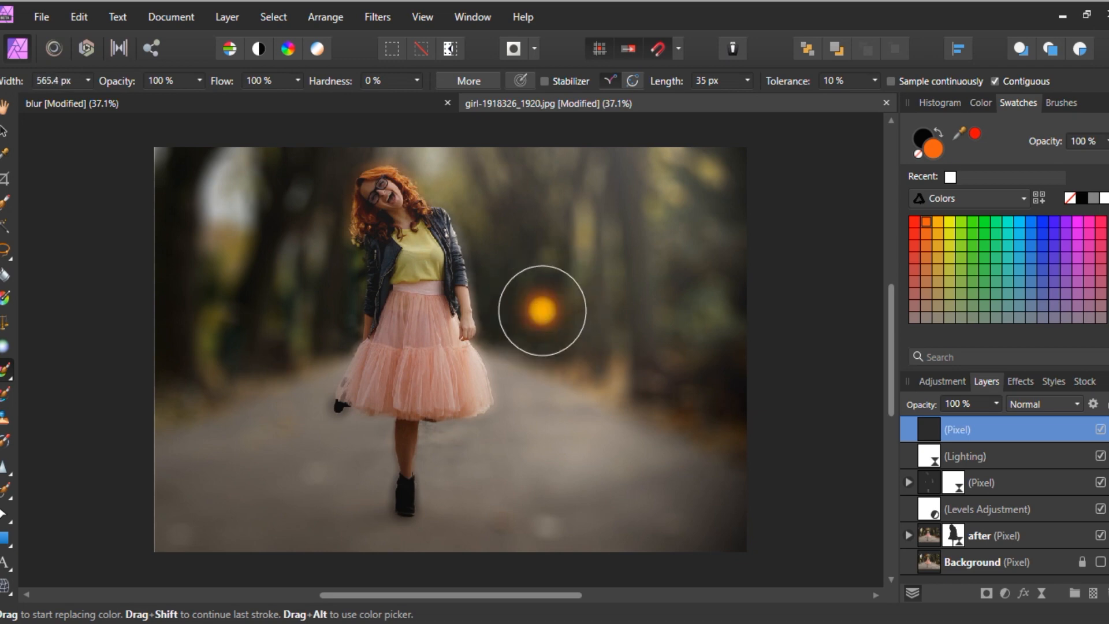
Step: Set the brush hardness to 9 % and paint one soft orange spot beside the woman's head, undoing the extra strokes
left_click(542, 310)
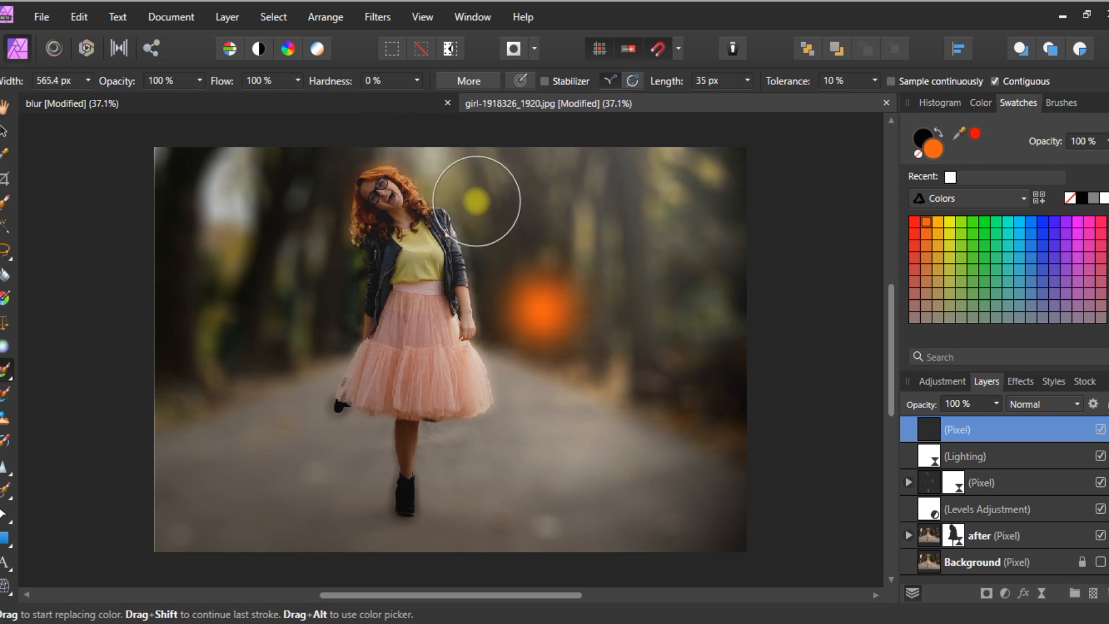
left_click(416, 82)
left_click_drag(417, 98, 430, 102)
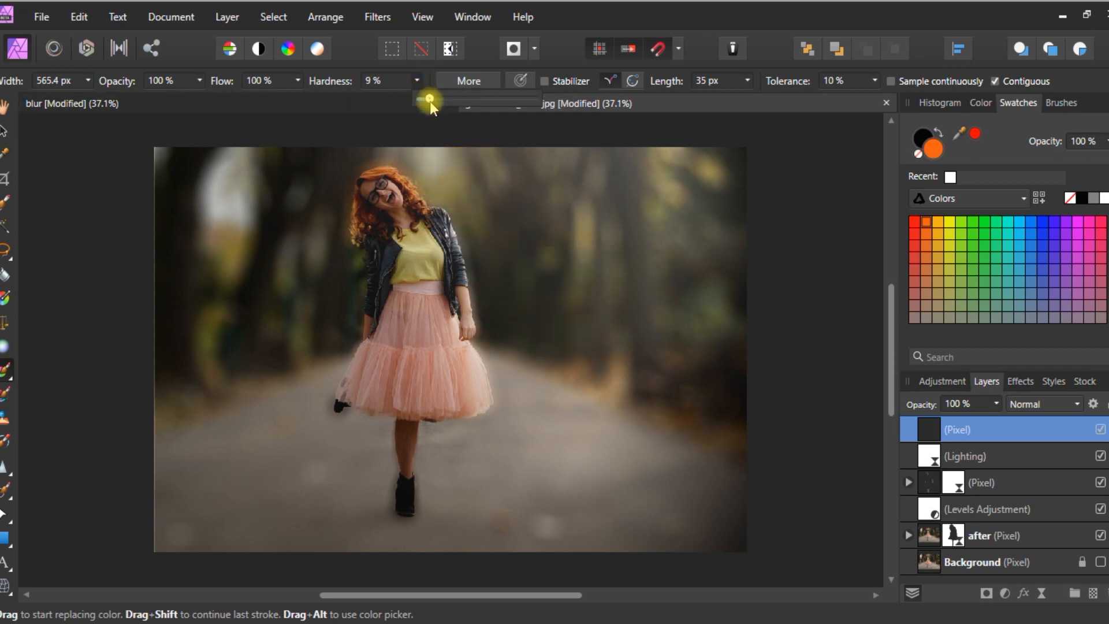
left_click(514, 229)
left_click_drag(512, 224, 536, 248)
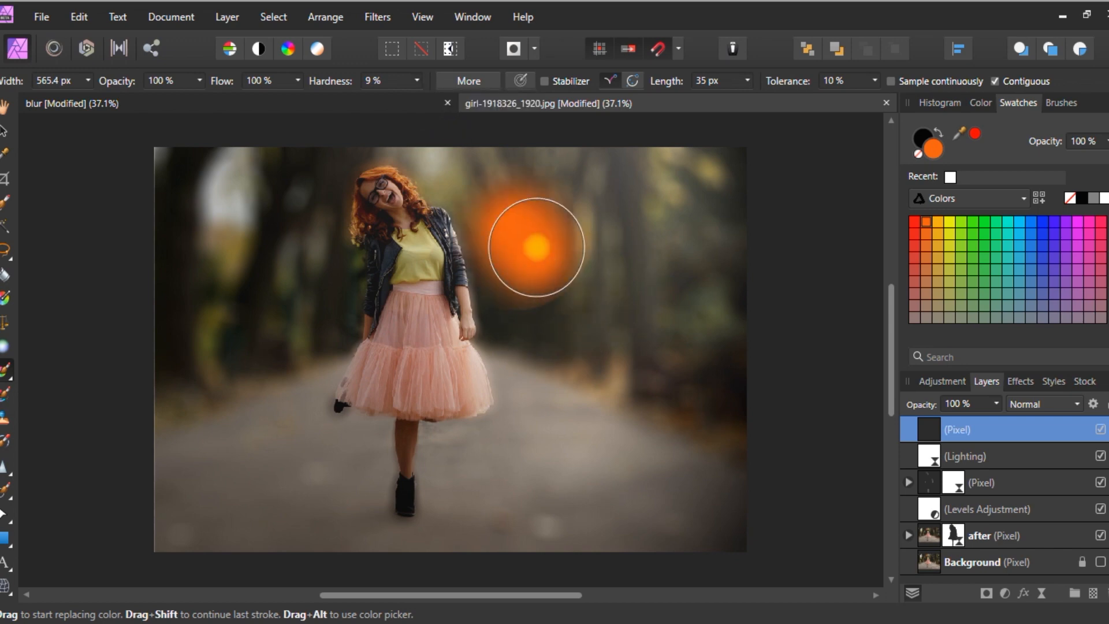
left_click_drag(690, 393, 686, 424)
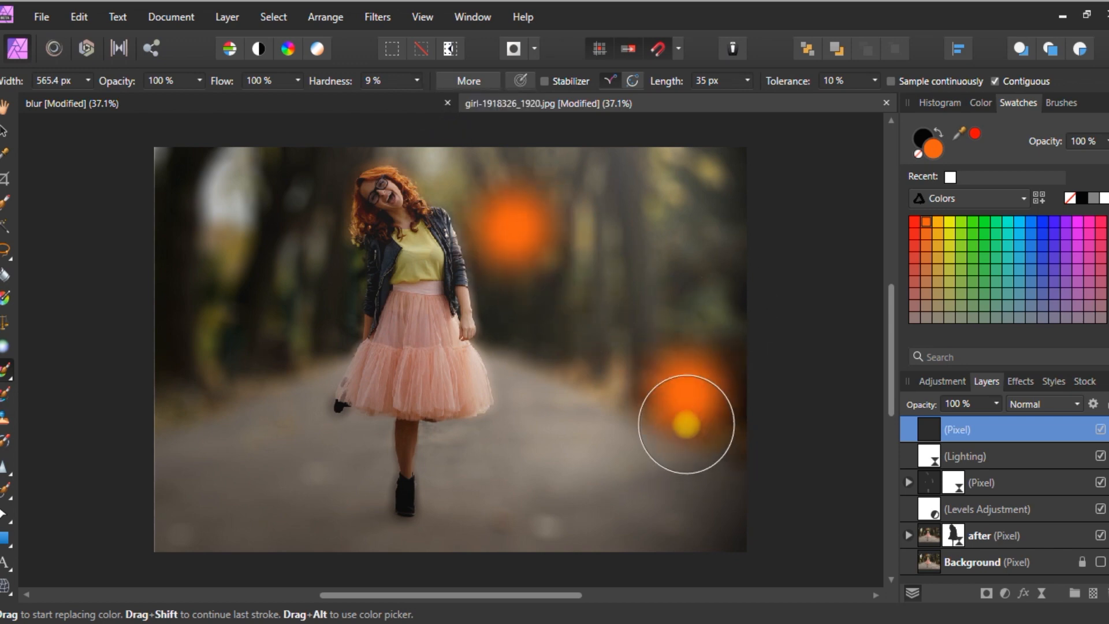
key("ctrl+z")
key("ctrl+z")
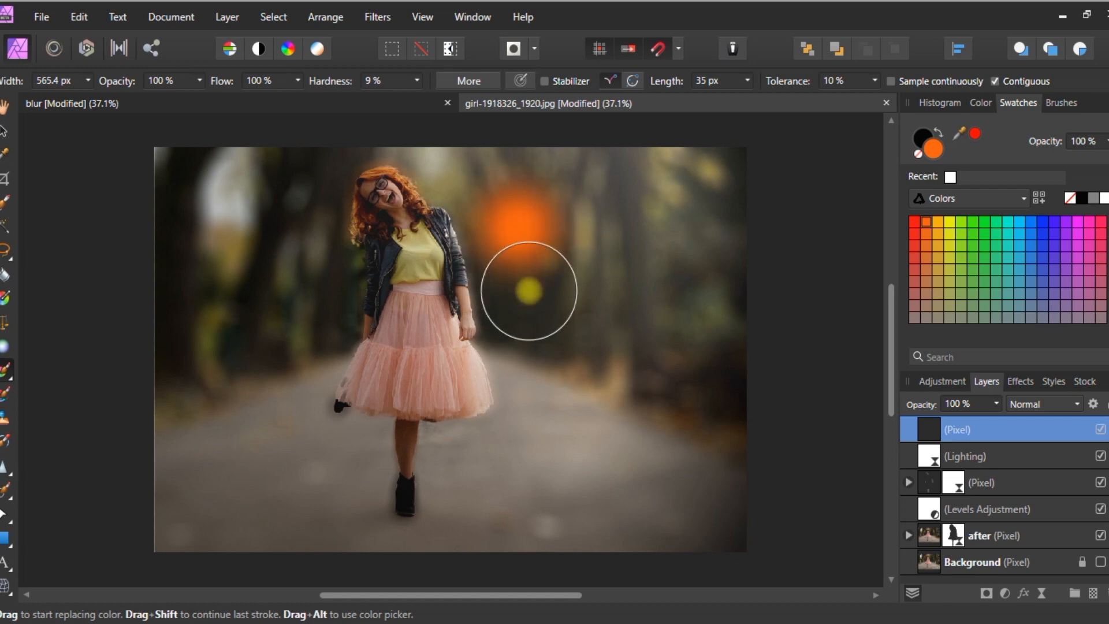
Step: Enlarge the orange spot to more than twice its size and move it over the photo's upper edge, left of the woman's head
key("v")
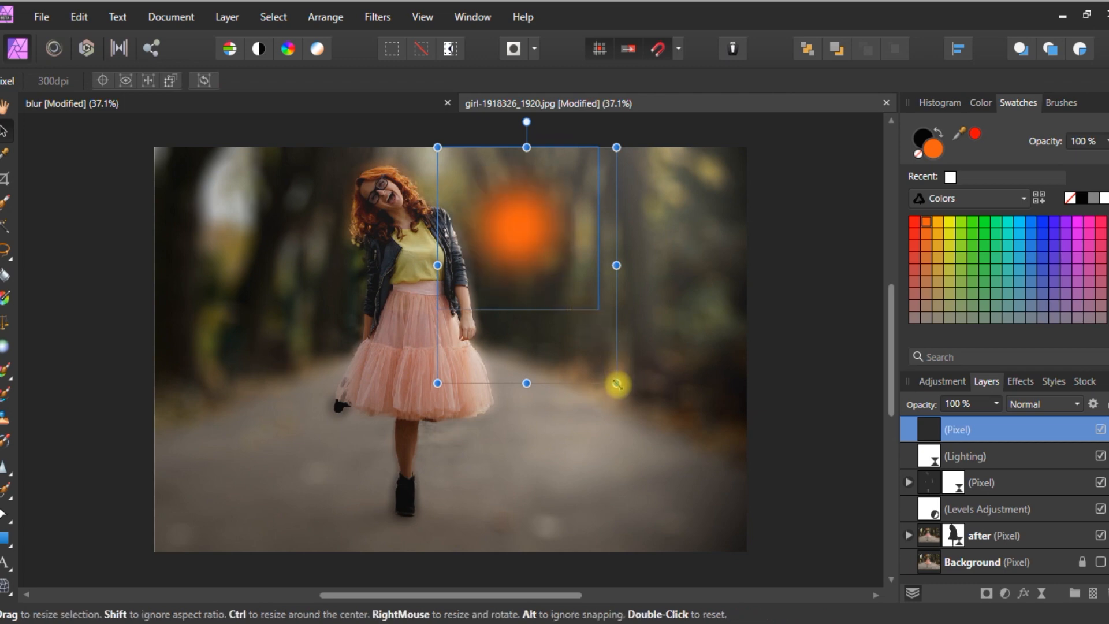
left_click_drag(617, 383, 761, 493)
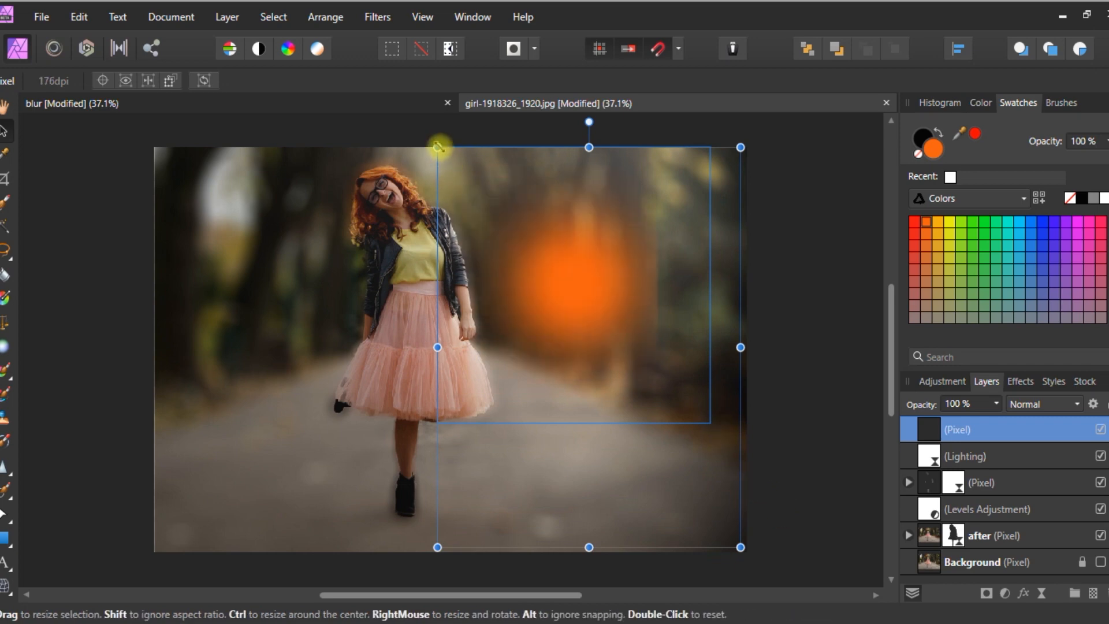
left_click_drag(438, 147, 370, 85)
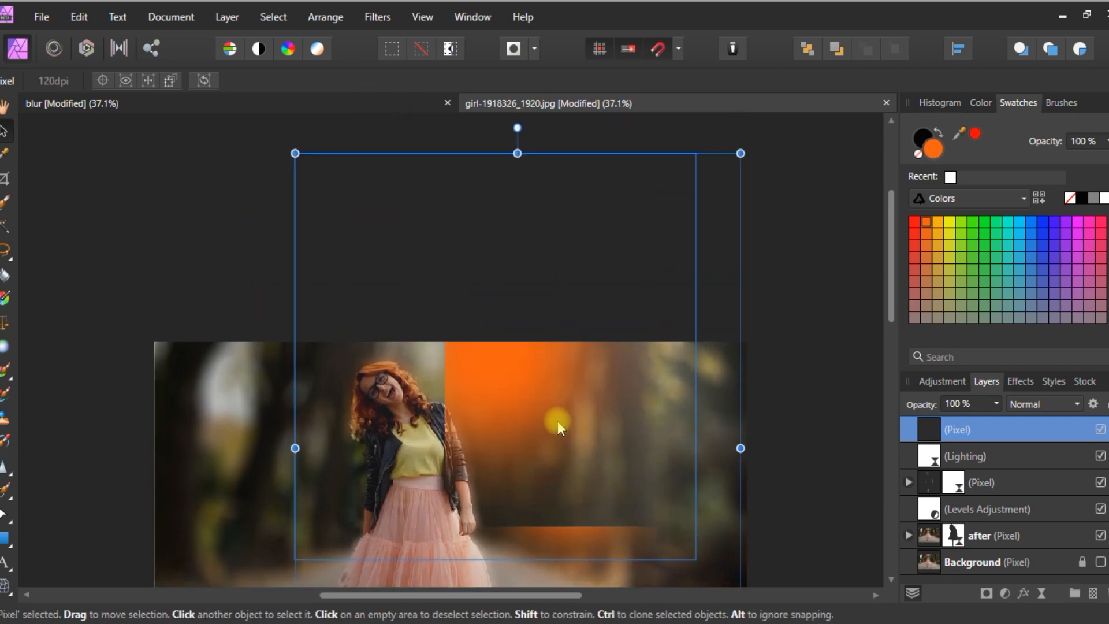
left_click_drag(557, 421, 341, 365)
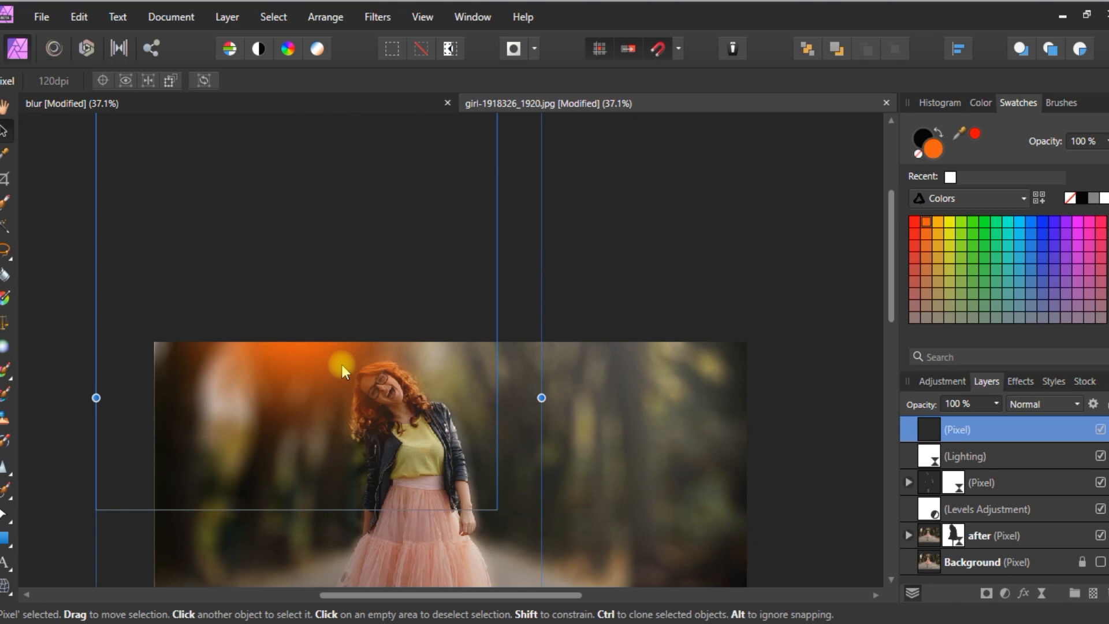
scroll(341, 365, "down", 5)
left_click(771, 279)
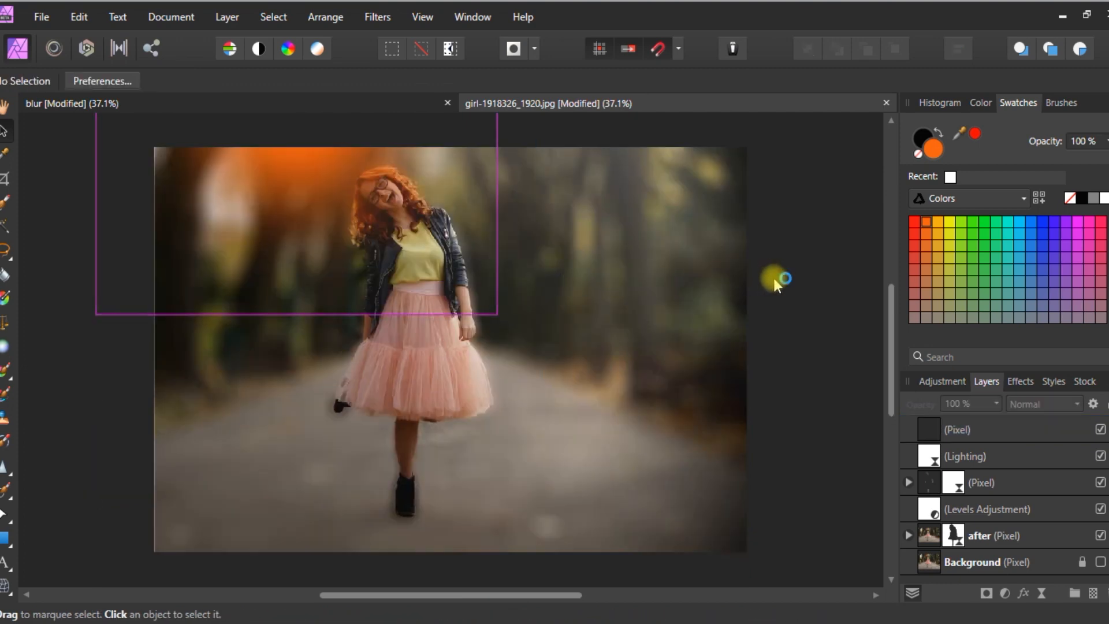
Step: Fine-tune the orange glow's position slightly up and toward the woman's head, deselecting it to check the look
left_click(321, 178)
mouse_move(321, 172)
left_mouse_down()
mouse_move(339, 162)
mouse_move(339, 176)
left_mouse_up()
left_click(786, 237)
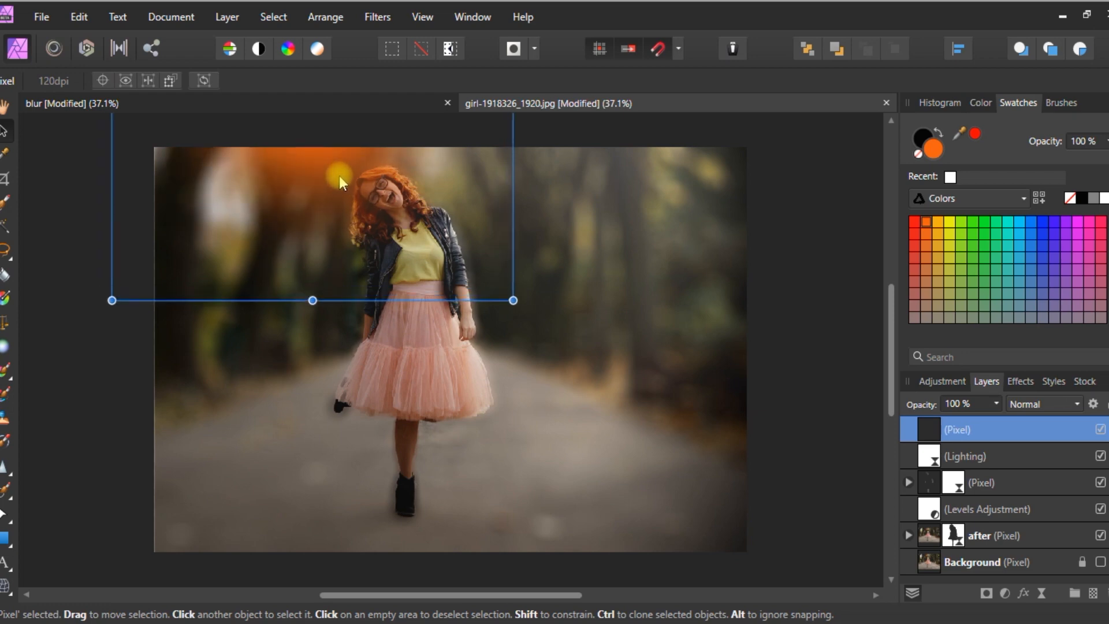
left_click(805, 269)
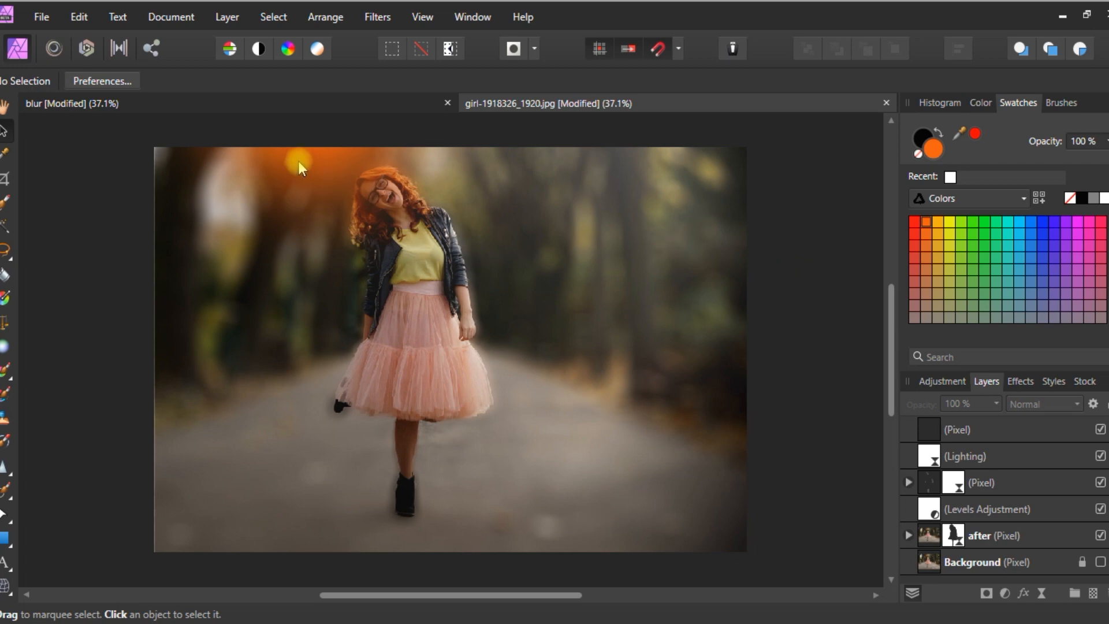
left_click_drag(308, 165, 303, 162)
left_click(805, 275)
left_click(330, 165)
left_click_drag(330, 165, 341, 168)
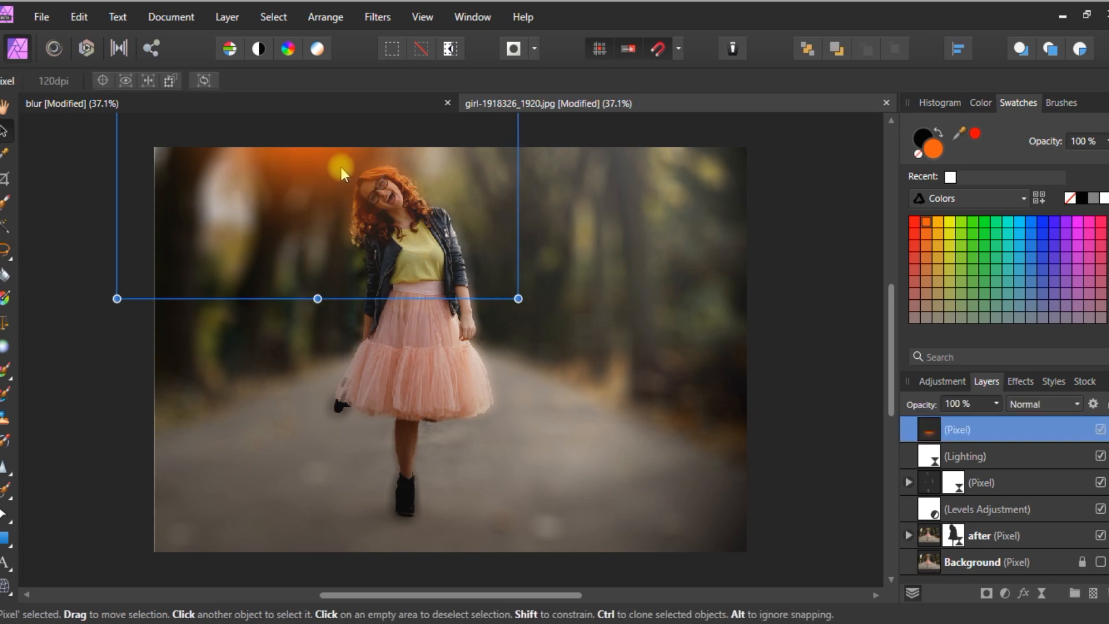
left_click(834, 235)
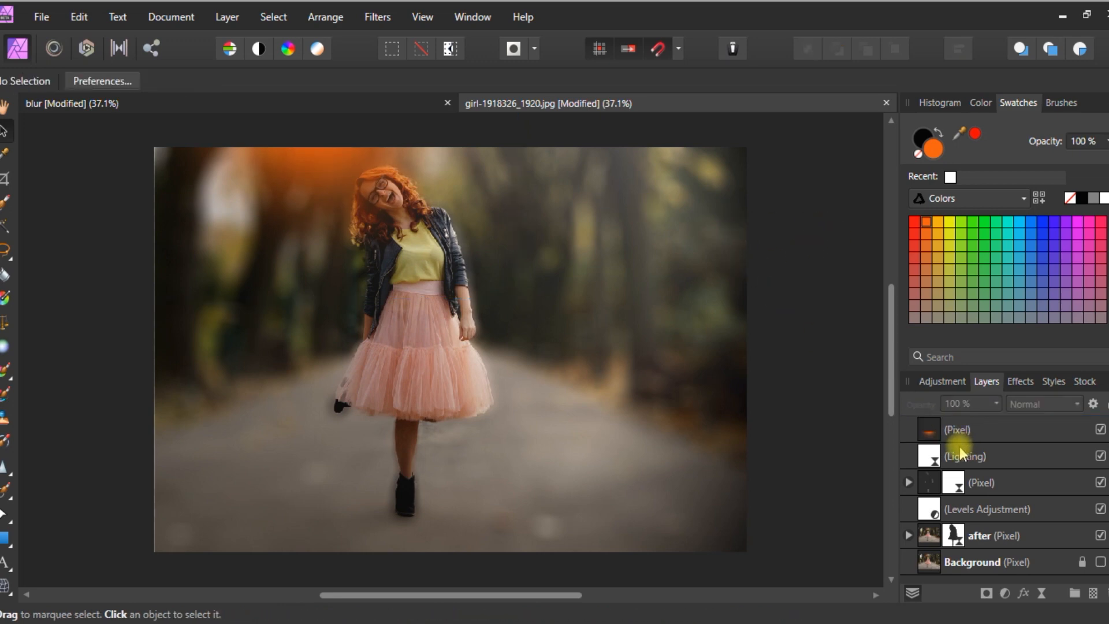
Step: Move the Background layer to the top of the stack and toggle its visibility to compare the photo before and after
left_click(938, 565)
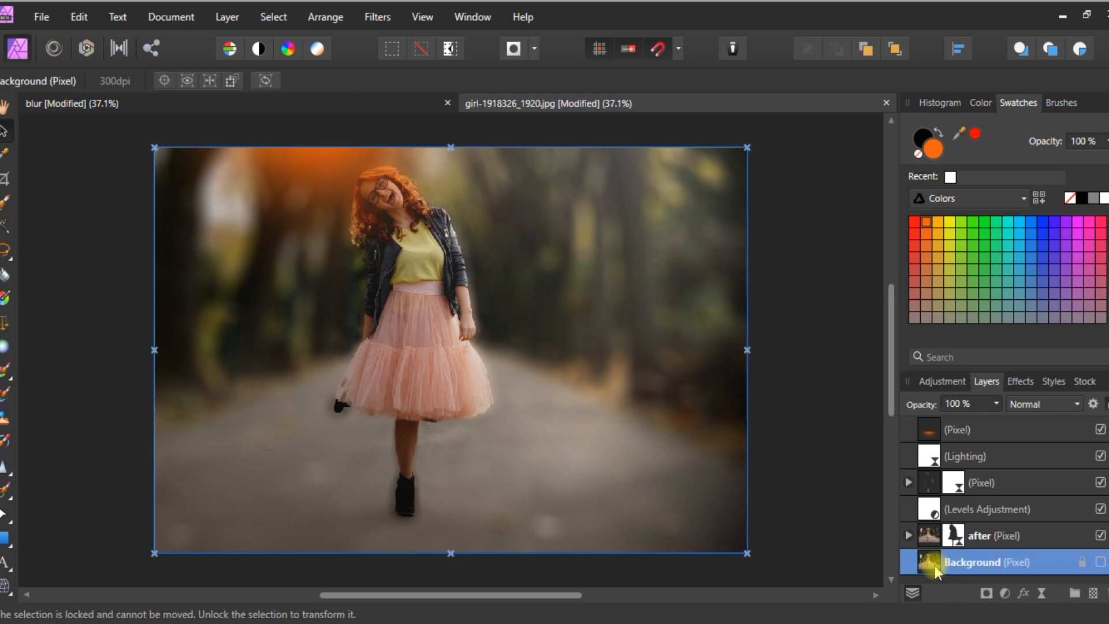
left_click_drag(930, 427, 927, 415)
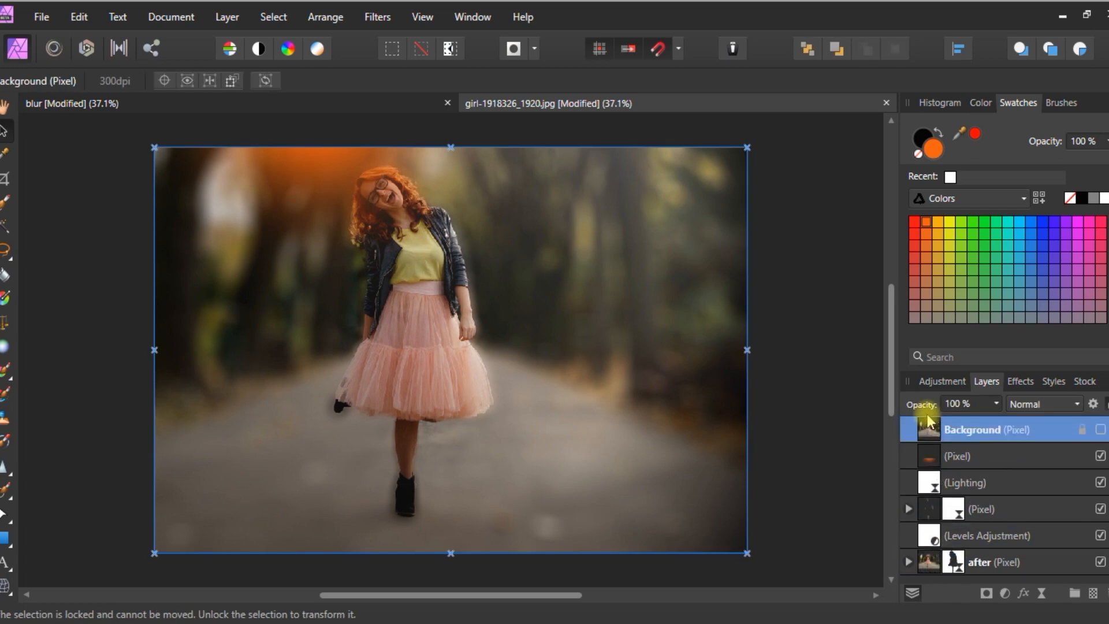
left_click(1100, 430)
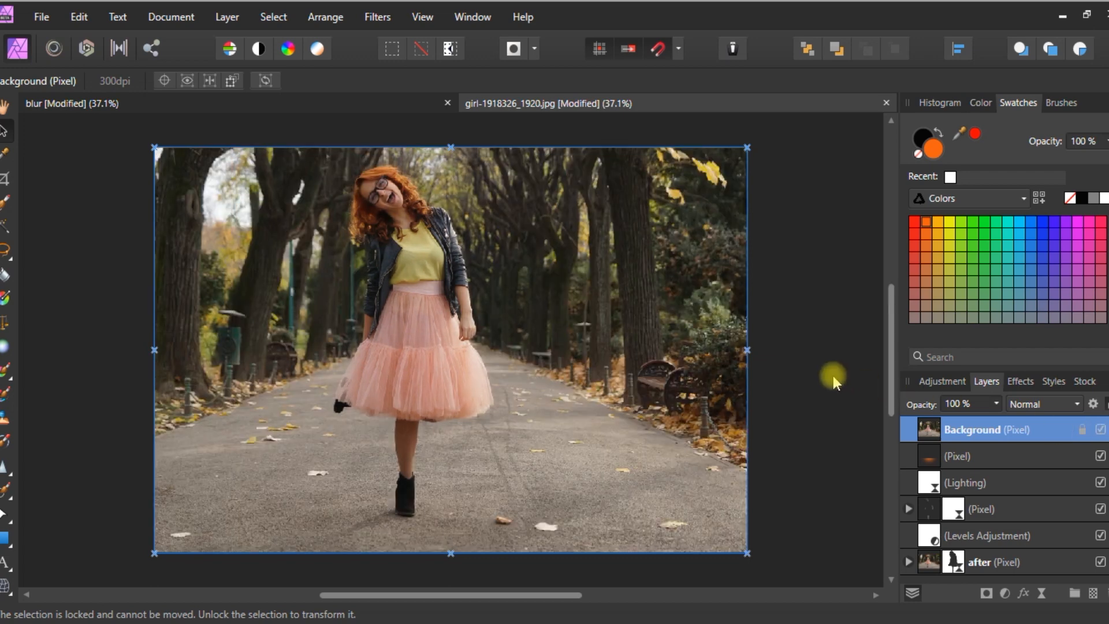
left_click(833, 375)
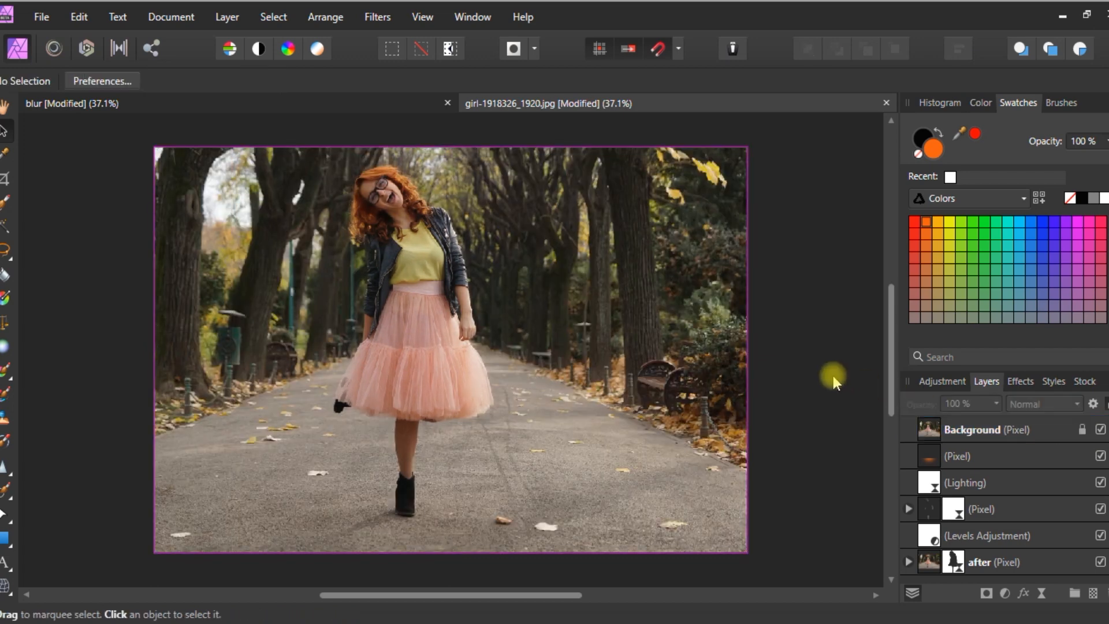
left_click(1101, 431)
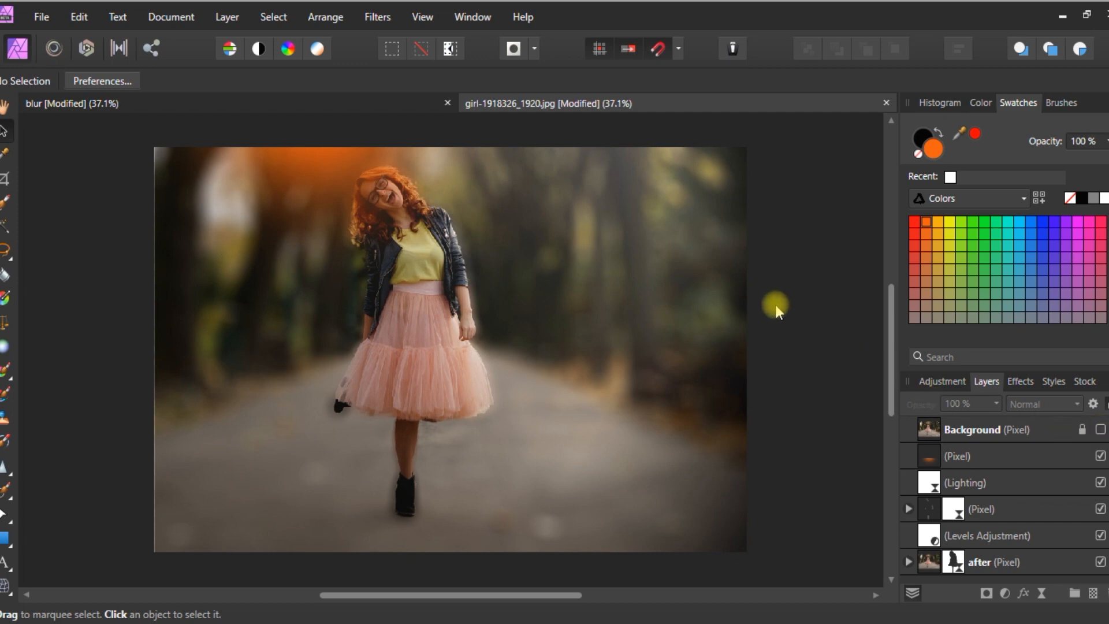
left_click(1101, 430)
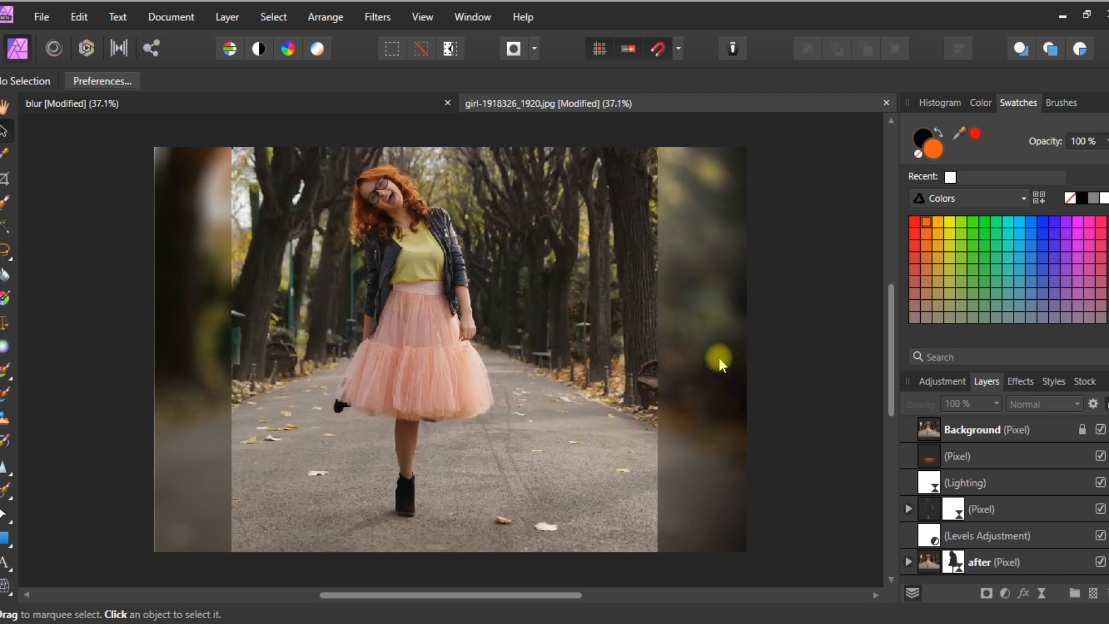